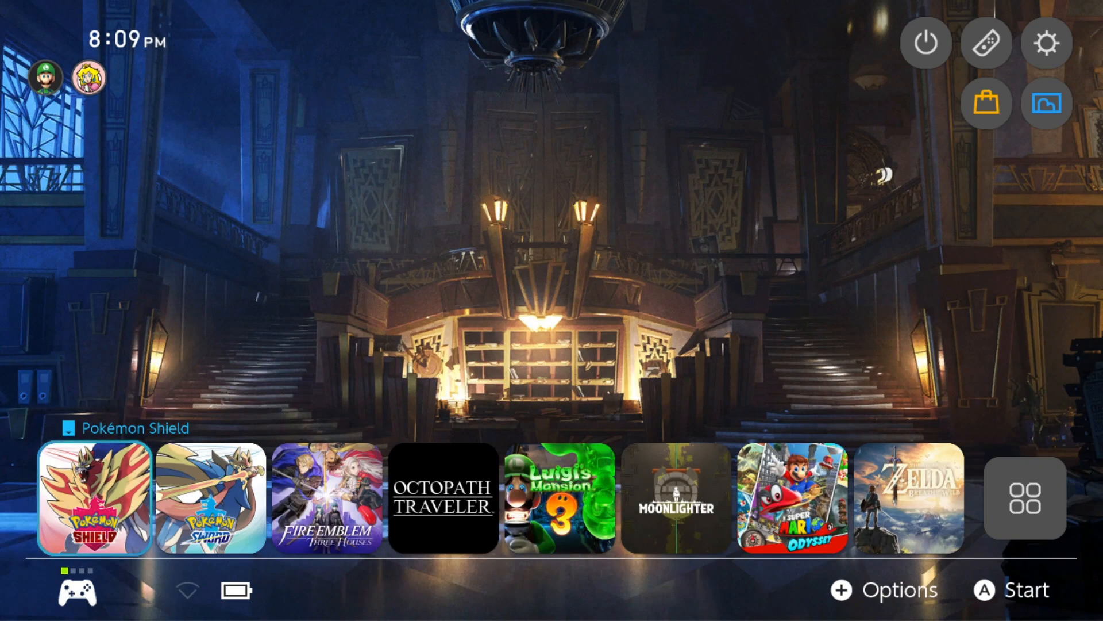
# Open the homebrew menu through the album entry on the Switch home screen
pyautogui.press('Right')
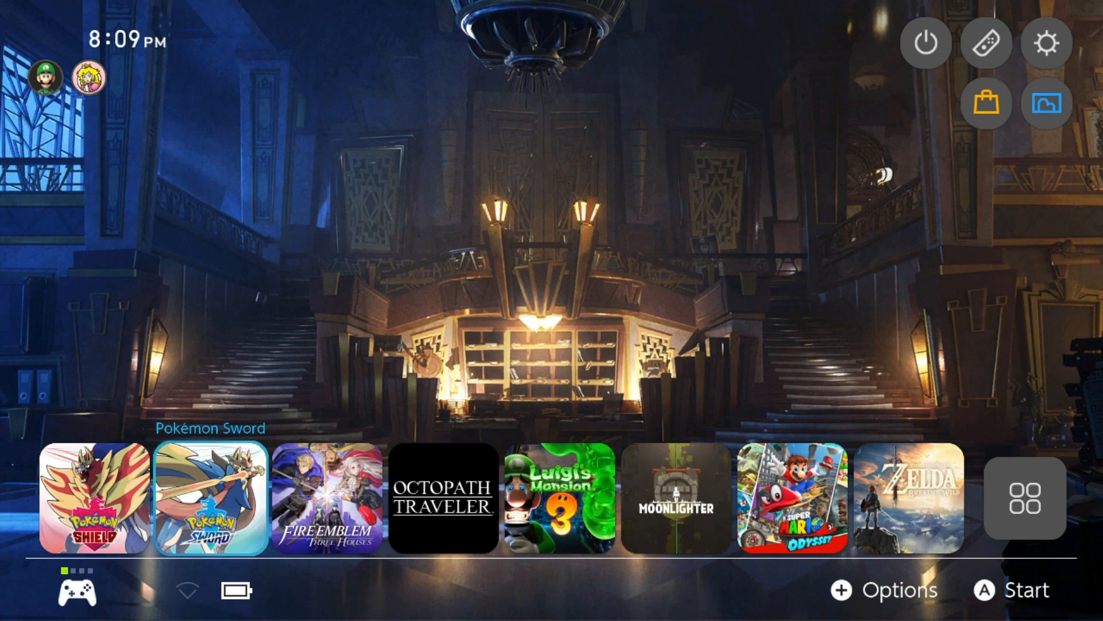
pyautogui.press('Up')
pyautogui.press('Right')
pyautogui.press('Right')
pyautogui.press('Right')
pyautogui.press('Down')
pyautogui.press('Return')
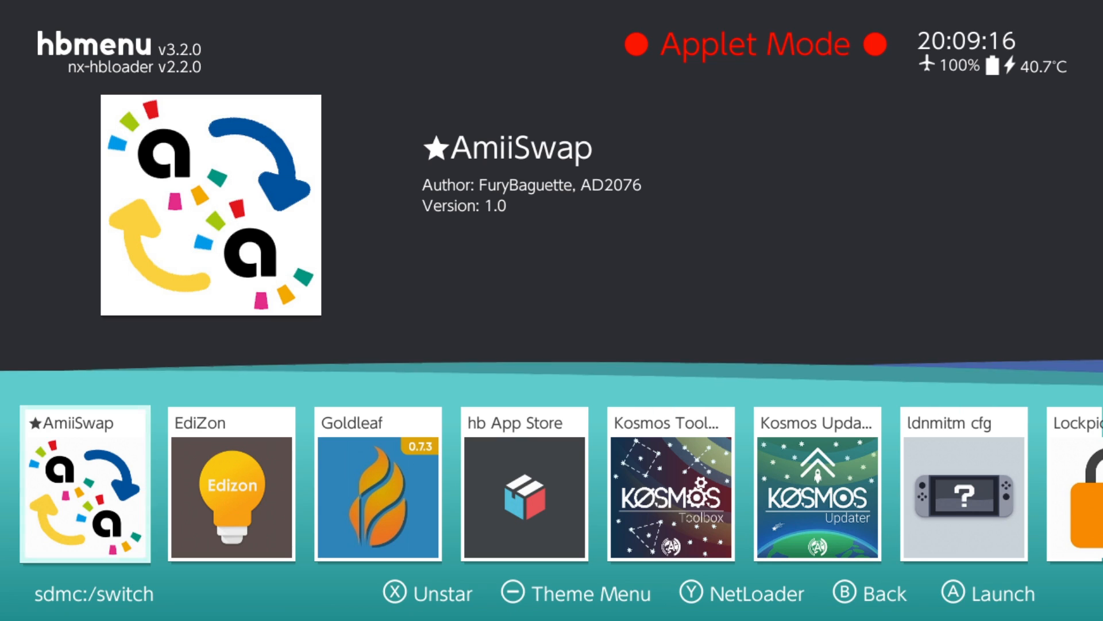
# Find the two nxdumptool entries in the homebrew list and compare their versions
pyautogui.press('Right')
pyautogui.press('Right')
pyautogui.press('Right')
pyautogui.press('Right')
pyautogui.press('Right')
pyautogui.press('Right')
pyautogui.press('Right')
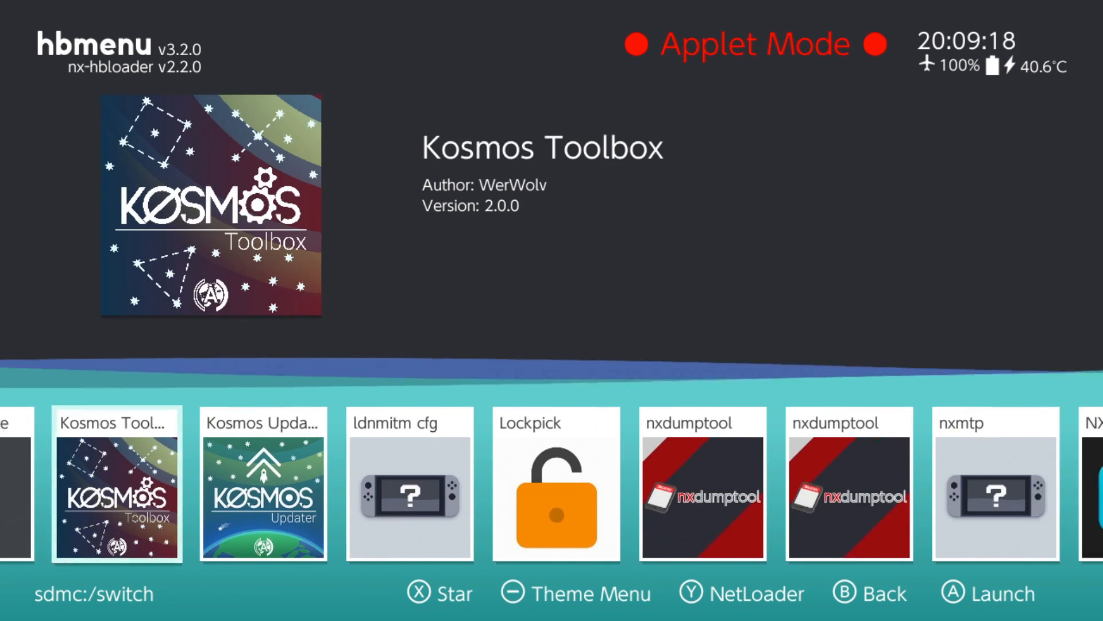
pyautogui.press('Right')
pyautogui.press('Right')
pyautogui.press('Left')
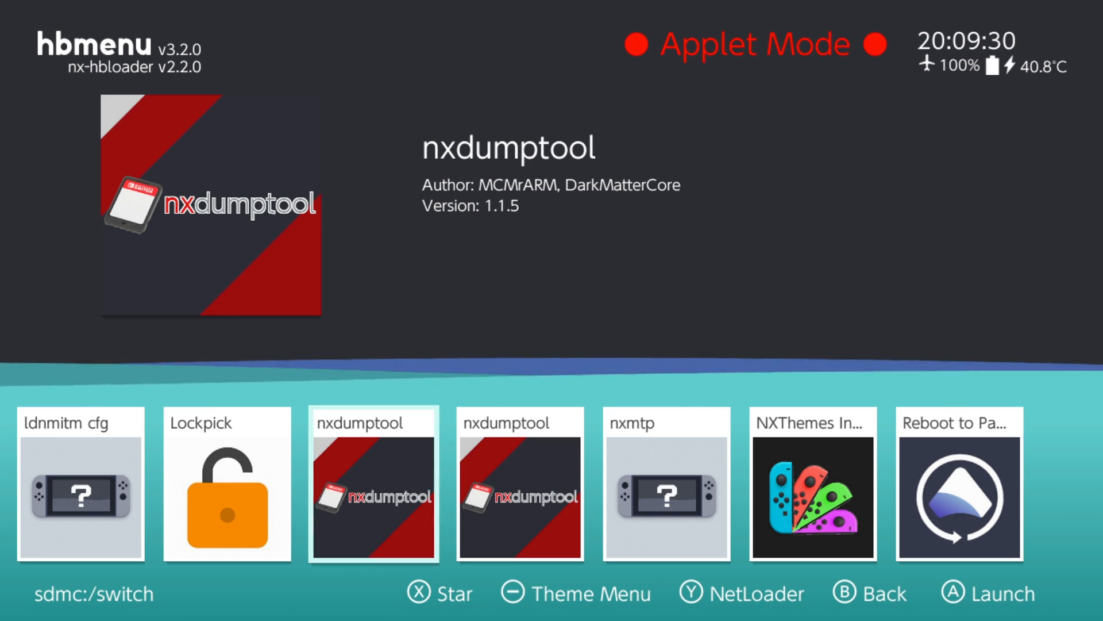
pyautogui.press('Right')
pyautogui.press('Left')
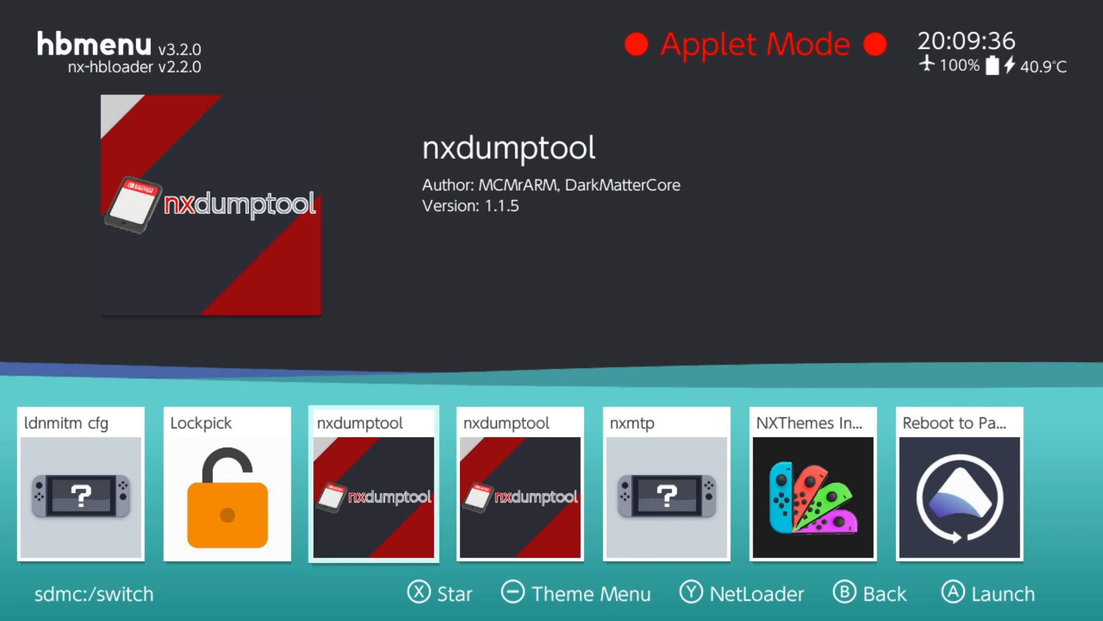
pyautogui.press('Right')
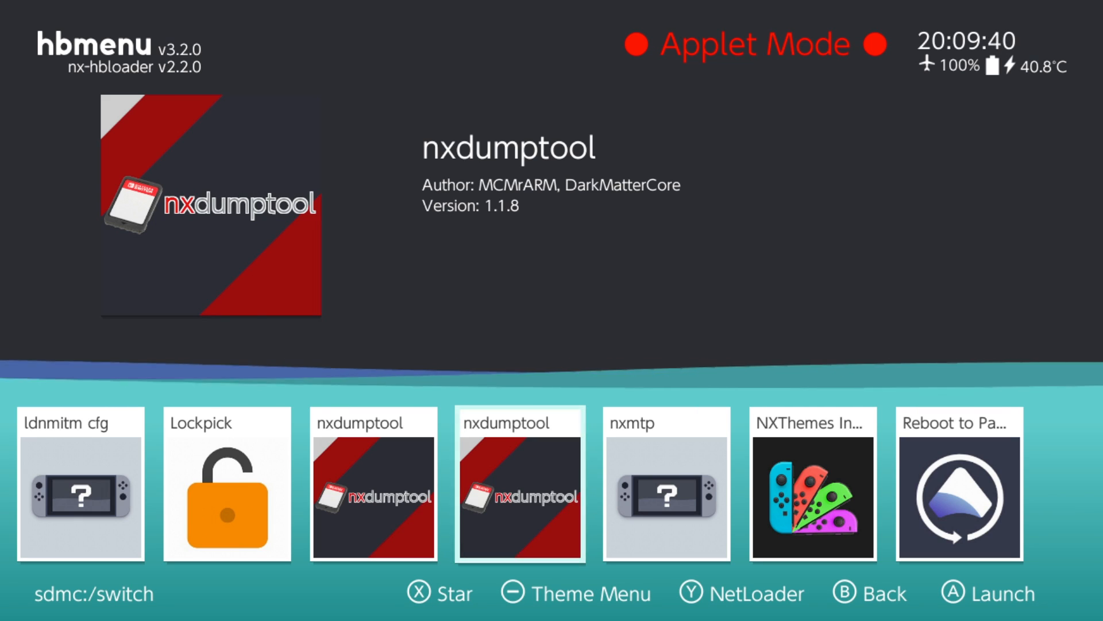
# Launch version 1.1.5 of nxdumptool from the homebrew list
pyautogui.press('Left')
pyautogui.press('Left')
pyautogui.press('Left')
pyautogui.press('Left')
pyautogui.press('Left')
pyautogui.press('Left')
pyautogui.press('Left')
pyautogui.press('Left')
pyautogui.press('Right')
pyautogui.press('Right')
pyautogui.press('Right')
pyautogui.press('Right')
pyautogui.press('Right')
pyautogui.press('Right')
pyautogui.press('Right')
pyautogui.press('Left')
pyautogui.press('Right')
pyautogui.press('Return')
# Open the options for dumping gamecard content in NXDumpTool
pyautogui.press('Down')
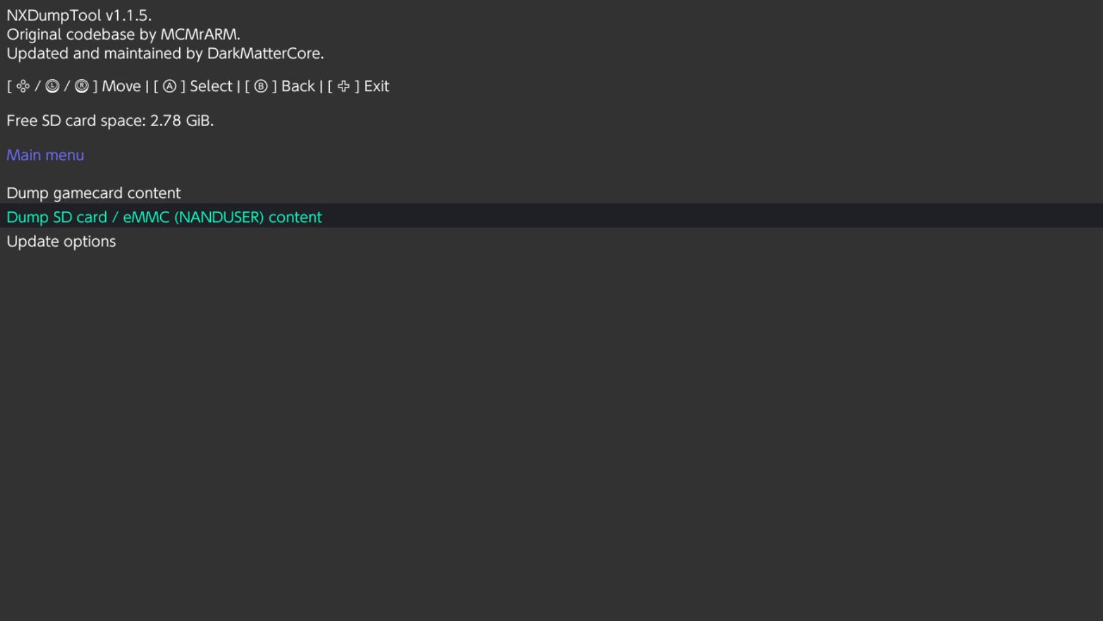
pyautogui.press('Up')
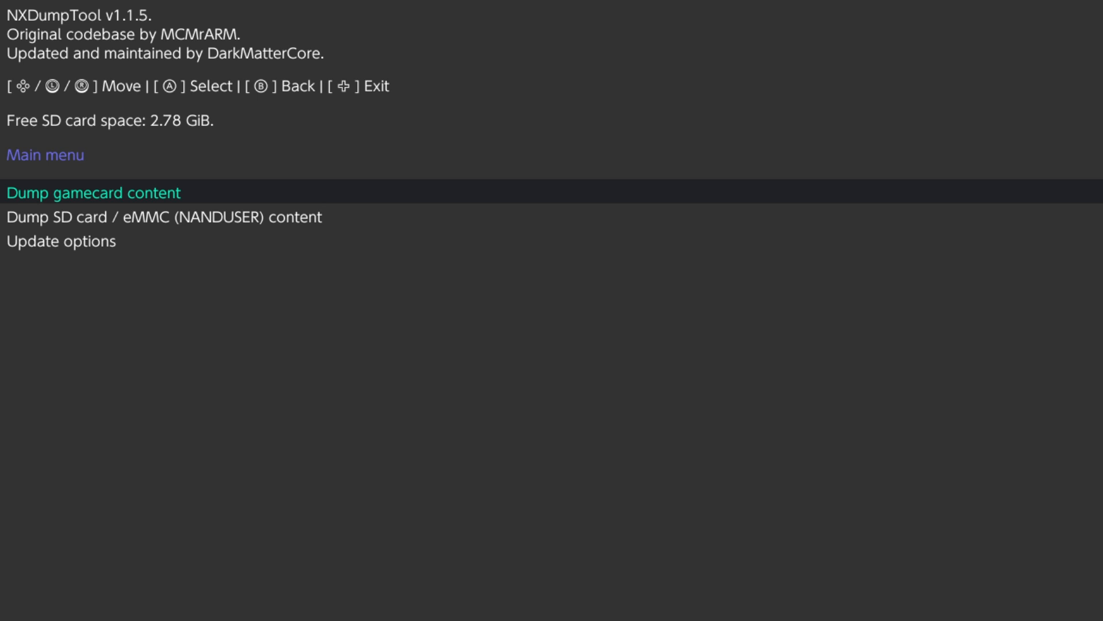
pyautogui.press('Return')
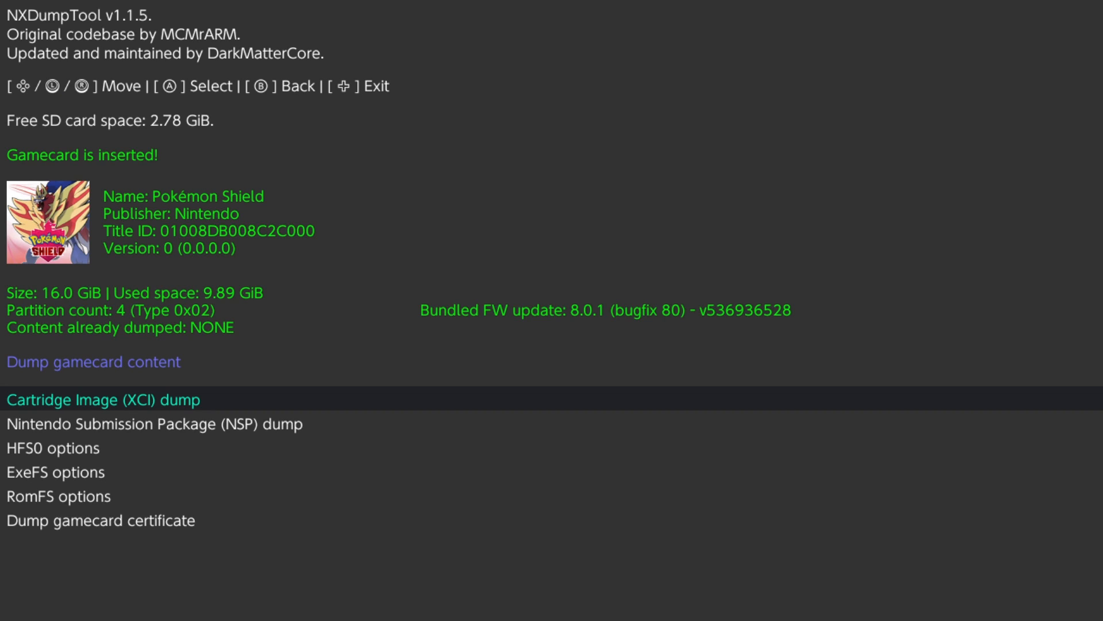
# Dump the ExeFS section data of the Pokémon Shield gamecard to the SD card
pyautogui.press('Down')
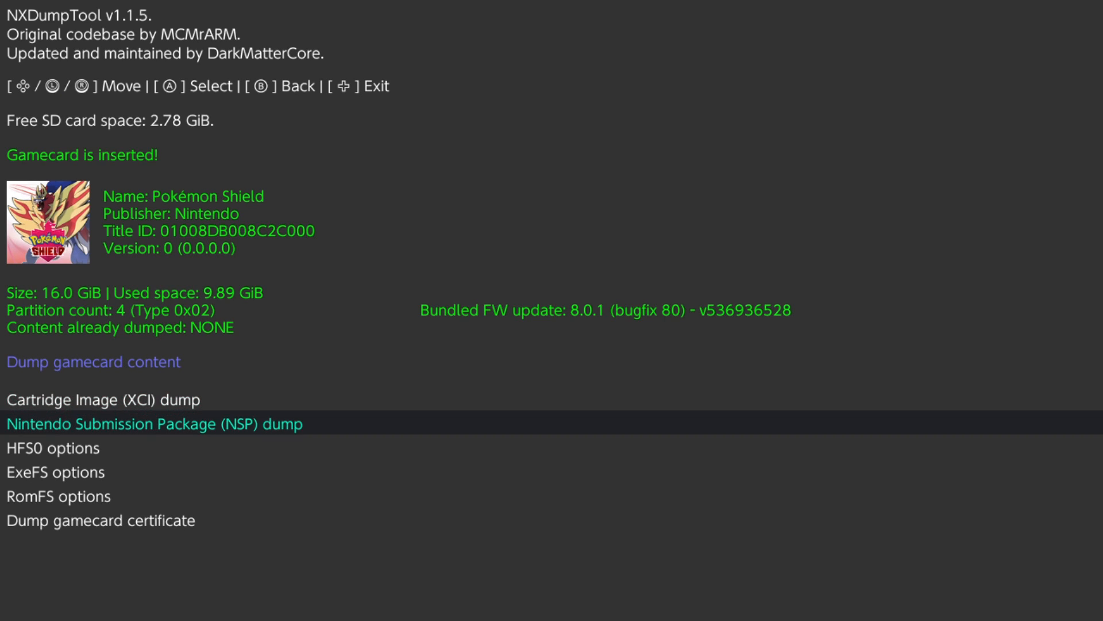
pyautogui.press('Down')
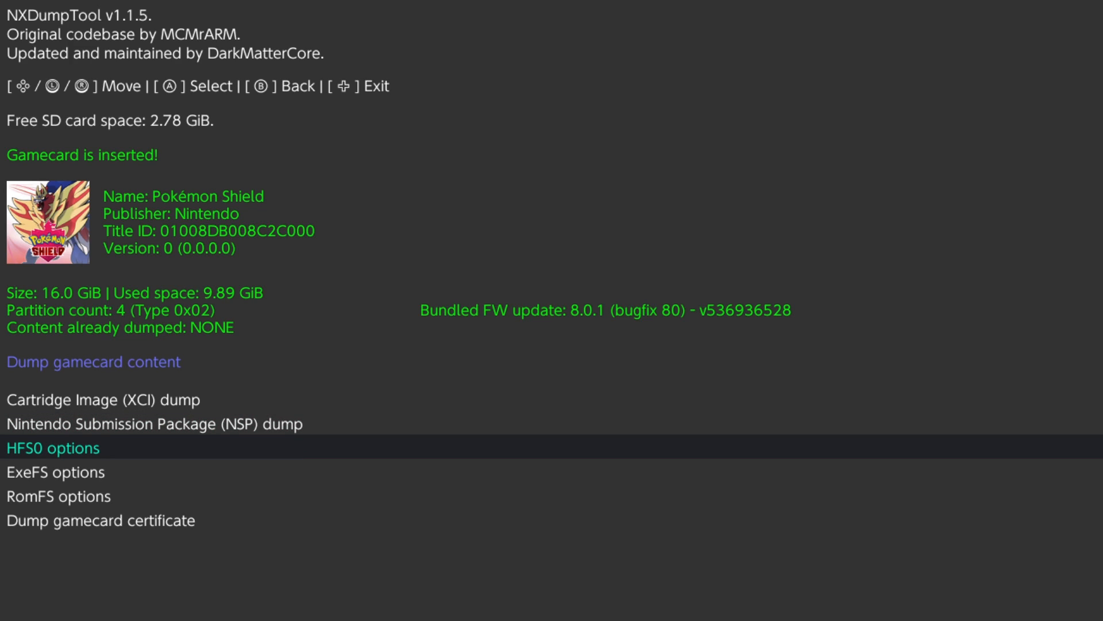
pyautogui.press('Down')
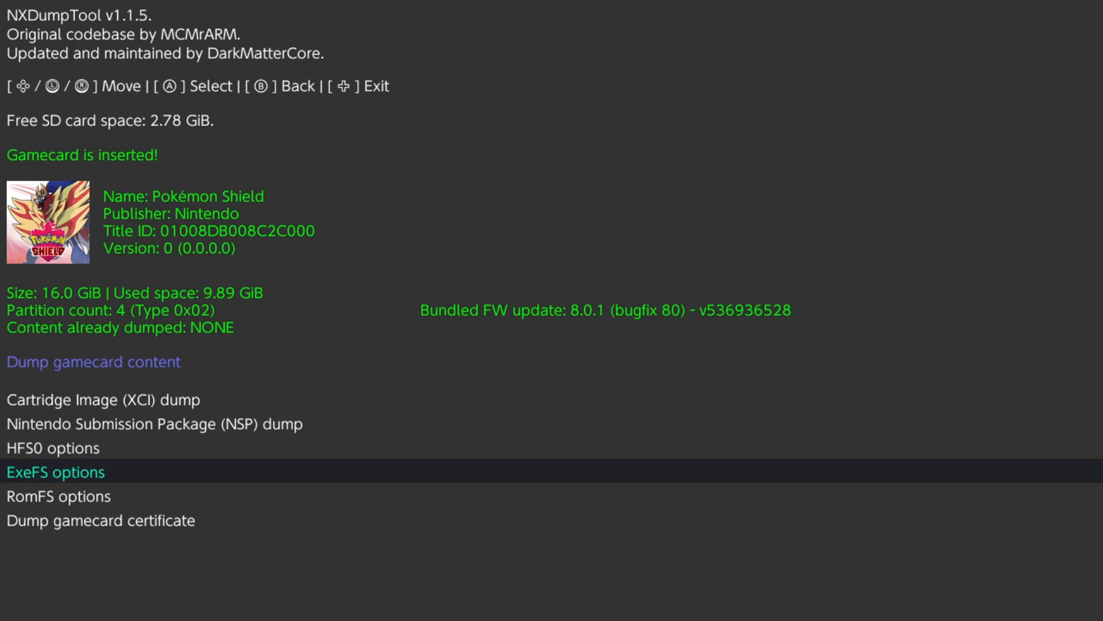
pyautogui.press('Down')
pyautogui.press('Up')
pyautogui.press('Down')
pyautogui.press('Up')
pyautogui.press('Return')
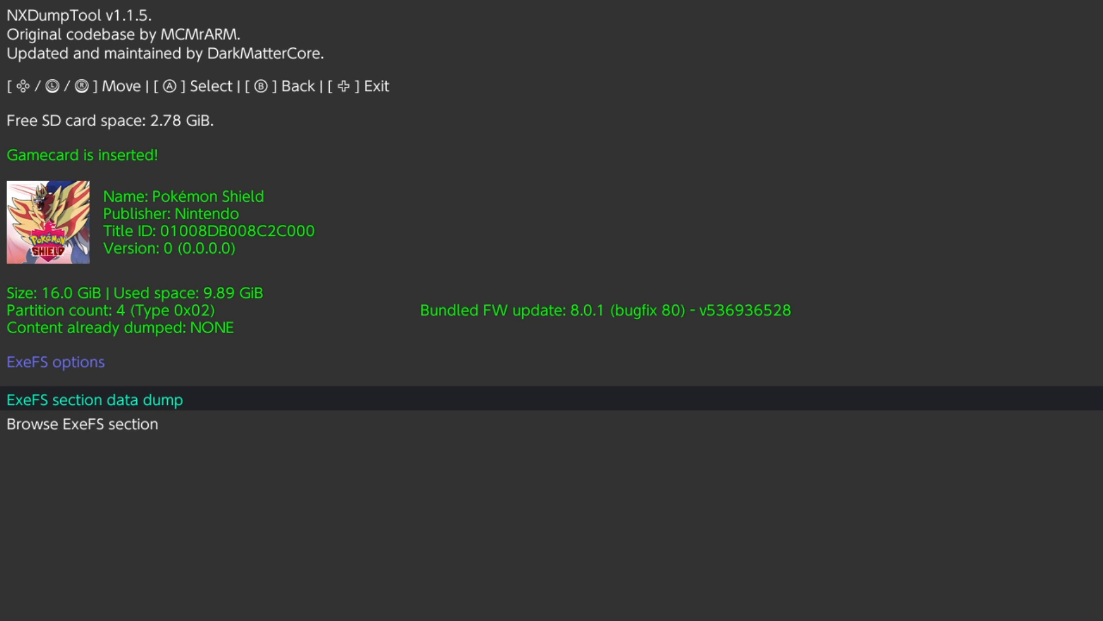
pyautogui.press('Return')
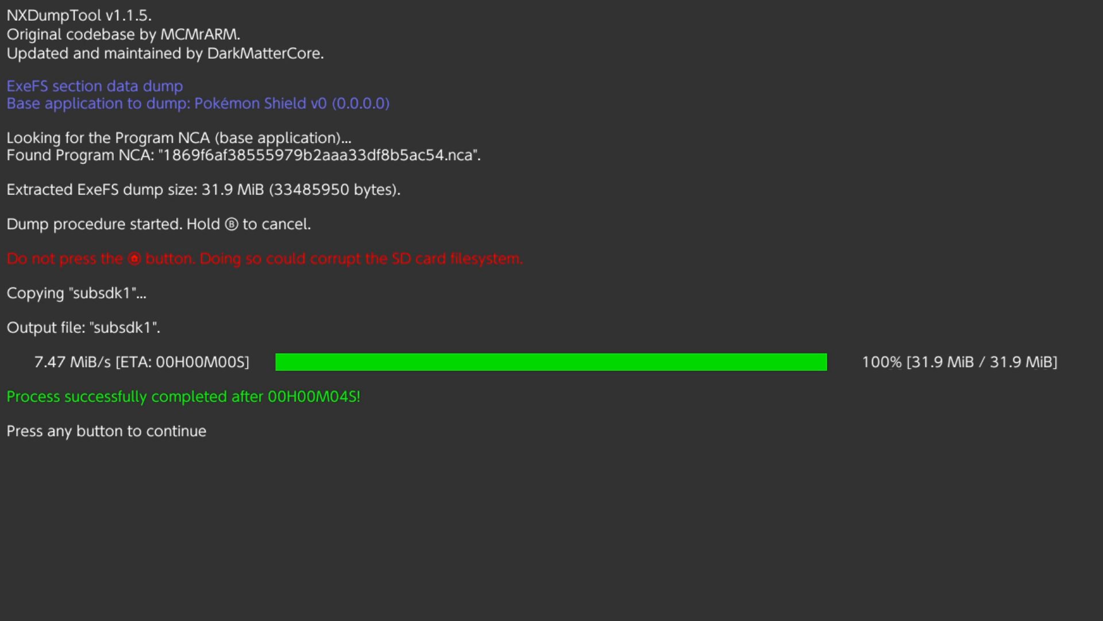
pyautogui.press('Return')
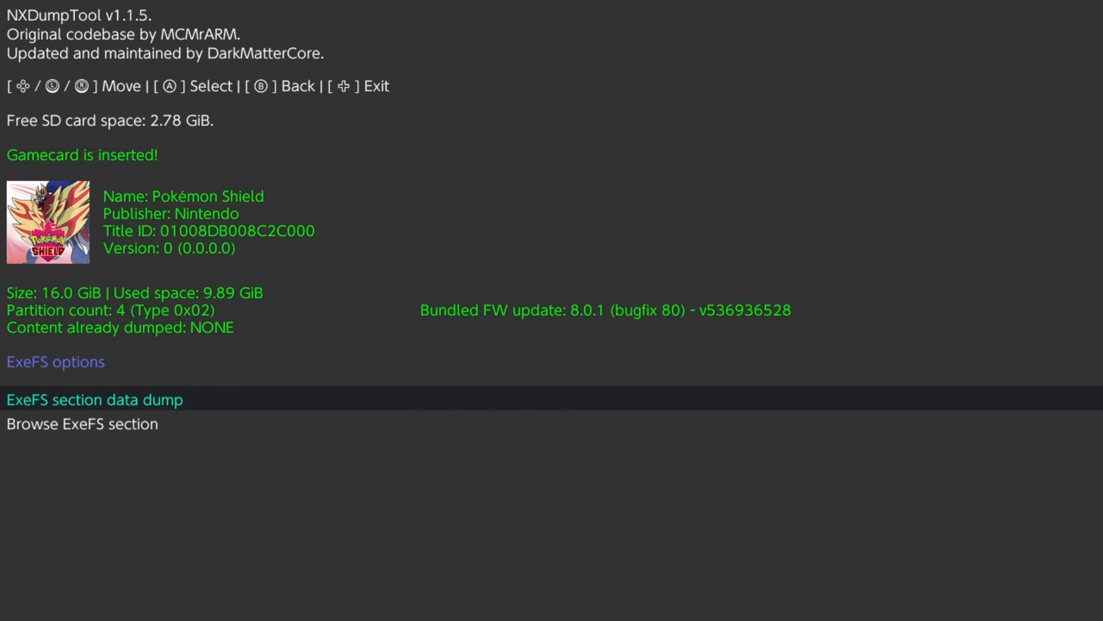
# Leave the ExeFS options and open the RomFS options of the Pokémon Shield gamecard
pyautogui.press('Escape')
pyautogui.press('Up')
pyautogui.press('Down')
pyautogui.press('Up')
pyautogui.press('Up')
pyautogui.press('Return')
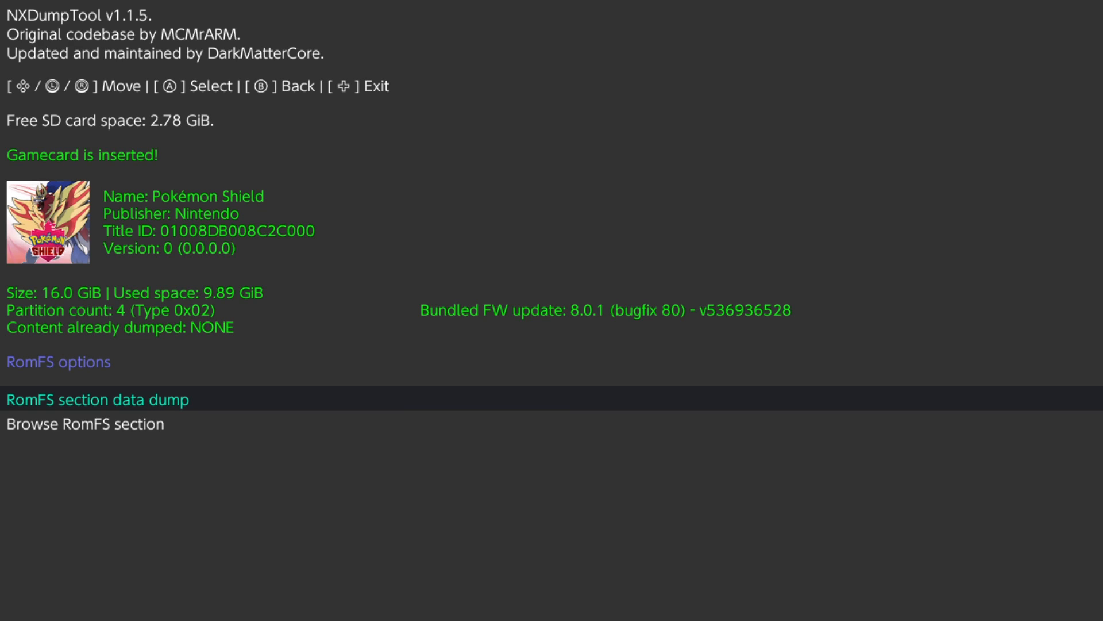
# Return to the Switch home screen and reopen the homebrew menu through the album entry
pyautogui.press('Home')
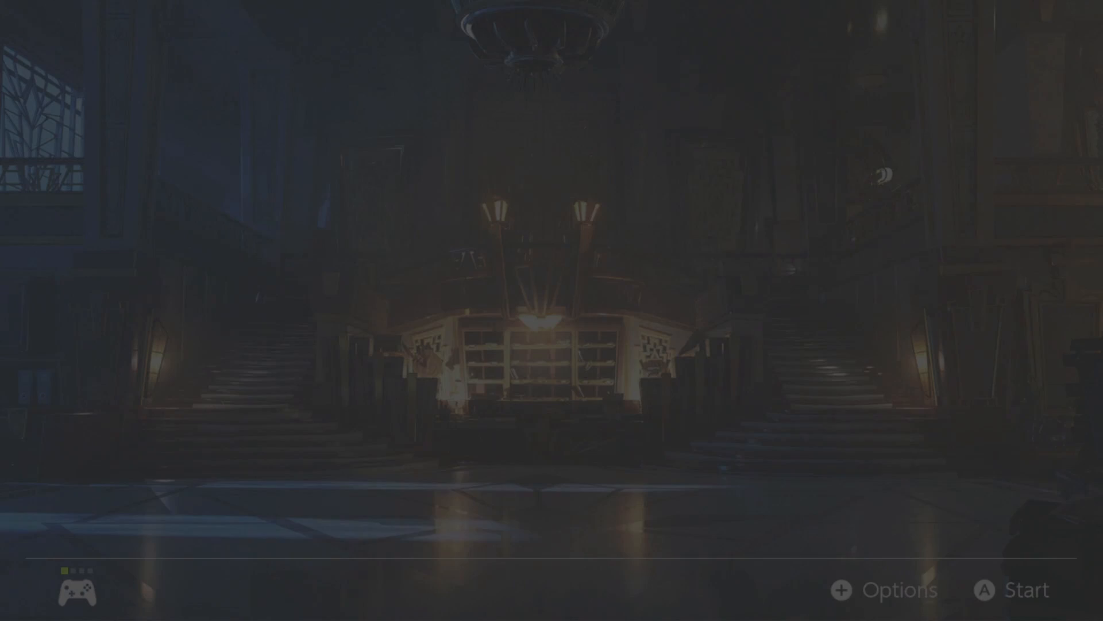
pyautogui.press('Up')
pyautogui.press('Right')
pyautogui.press('Right')
pyautogui.press('Right')
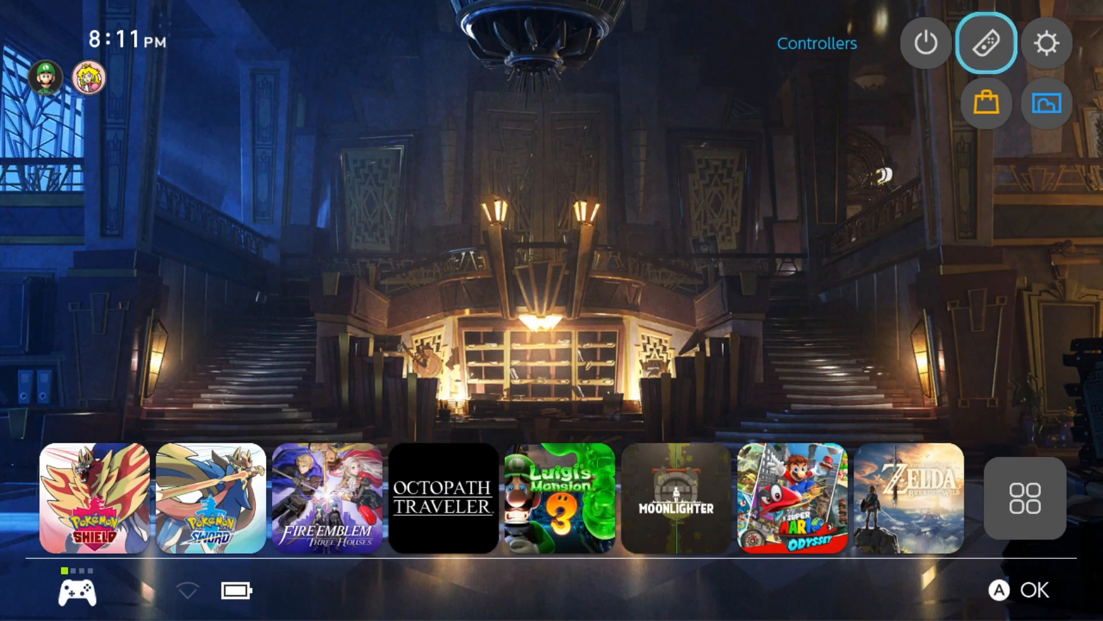
pyautogui.press('Down')
pyautogui.press('Right')
pyautogui.press('Return')
# Go to the nxmtp entry in the homebrew list
pyautogui.press('Right')
pyautogui.press('Right')
pyautogui.press('Right')
pyautogui.press('Right')
pyautogui.press('Right')
pyautogui.press('Right')
pyautogui.press('Right')
pyautogui.press('Right')
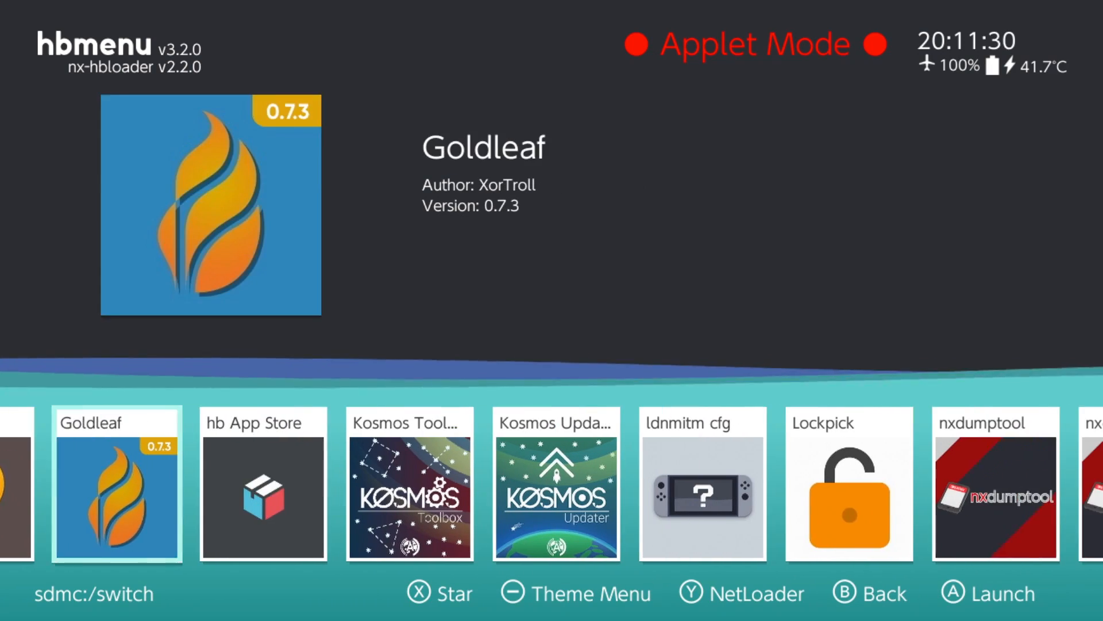
pyautogui.press('Right')
pyautogui.press('Right')
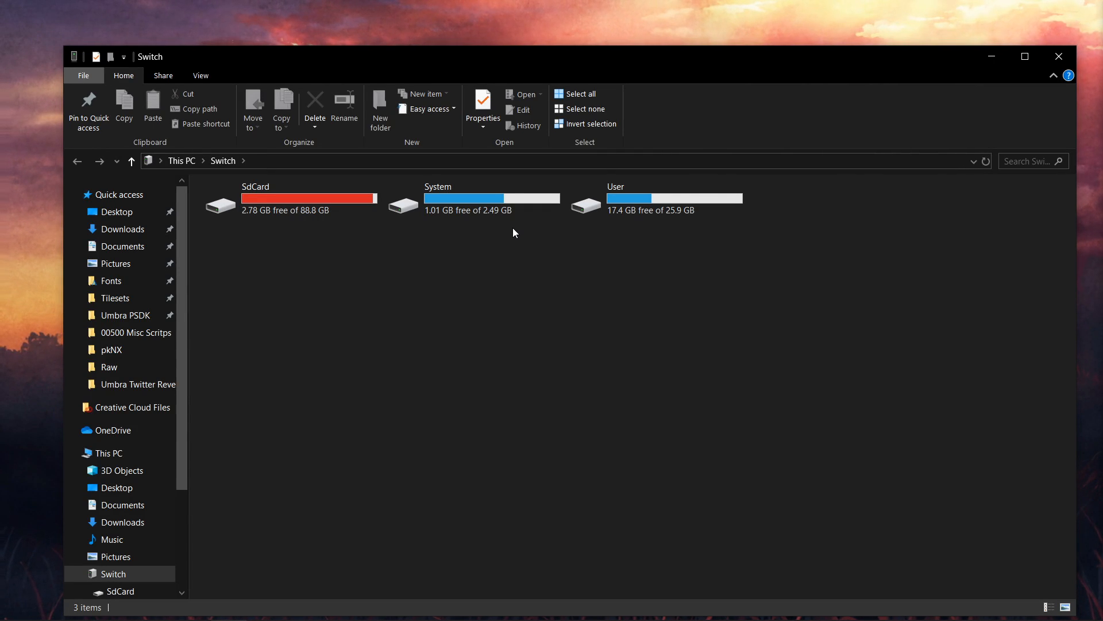
# In File Explorer, open the SdCard's switch > NXDumpTool folder and dock its window to one half of the desktop
pyautogui.doubleClick(315, 191)
pyautogui.moveTo(592, 52); pyautogui.dragTo(0, 92)
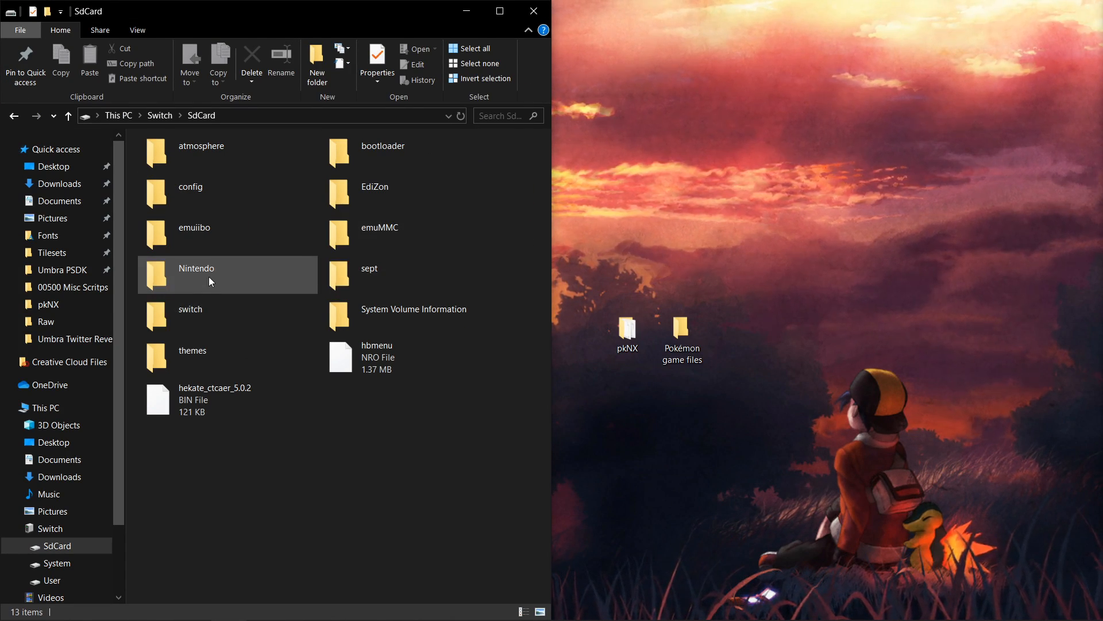
pyautogui.doubleClick(203, 316)
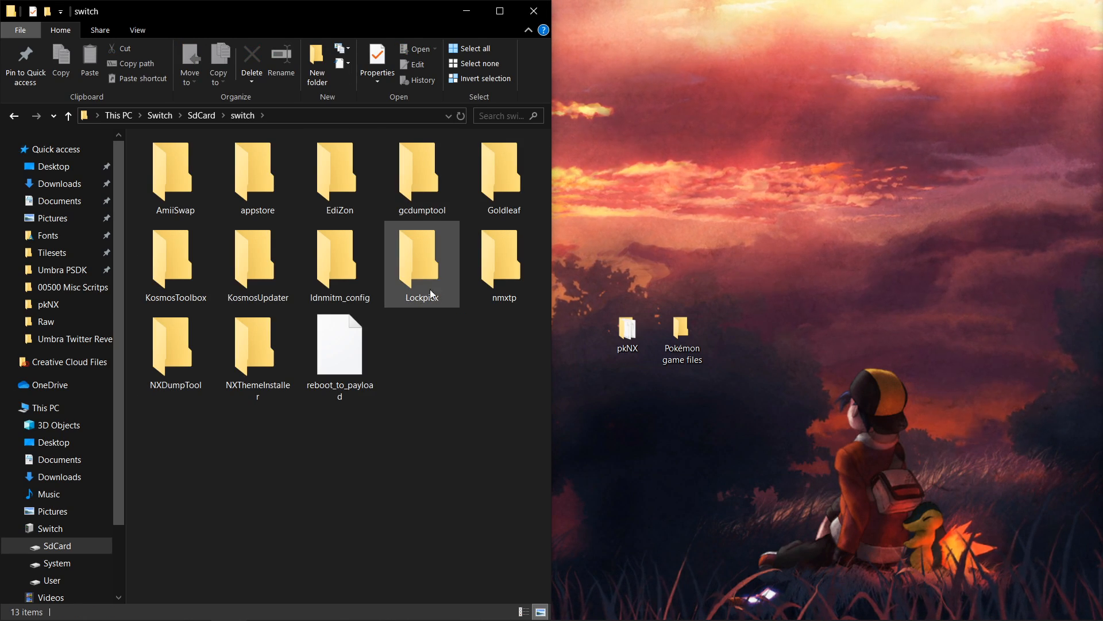
pyautogui.doubleClick(158, 347)
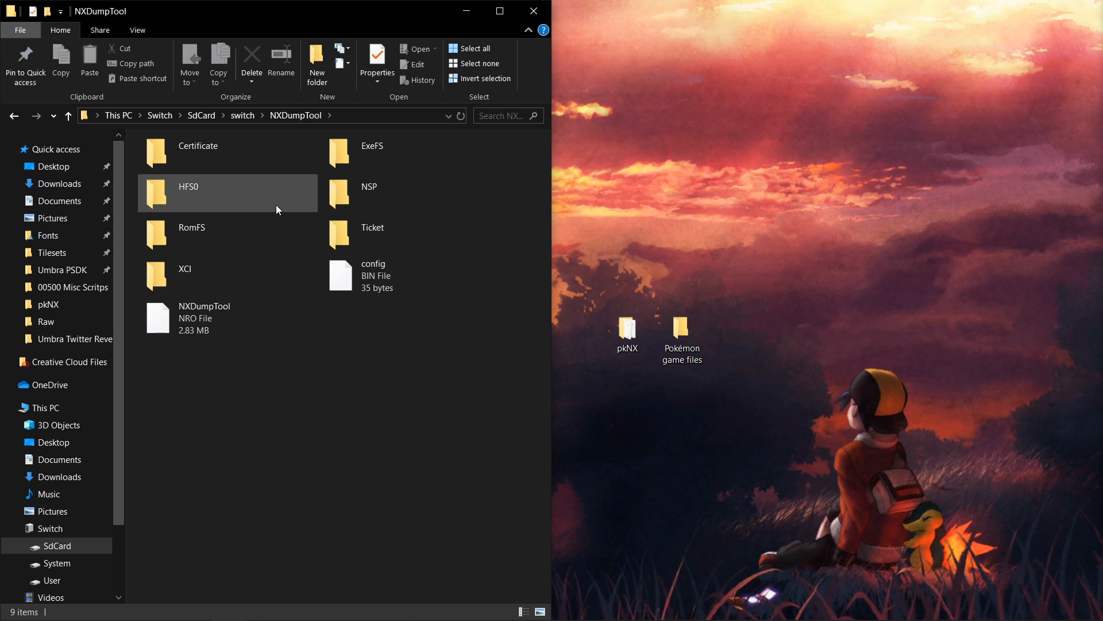
# Open the desktop folder "Pokémon game files" and place its window beside the NXDumpTool window
pyautogui.click(676, 329)
pyautogui.doubleClick(675, 326)
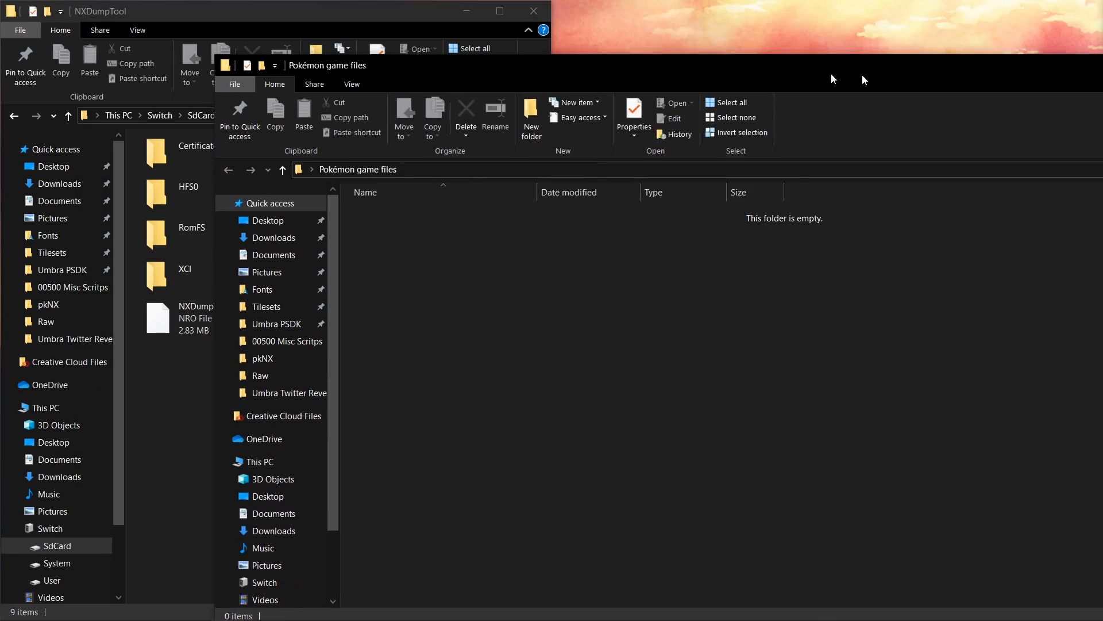
pyautogui.moveTo(831, 75); pyautogui.dragTo(1015, 45)
pyautogui.moveTo(629, 43); pyautogui.dragTo(753, 37)
# Create a folder named RomFS inside "Pokémon game files"
pyautogui.rightClick(730, 228)
pyautogui.moveTo(770, 454)
pyautogui.click(944, 257)
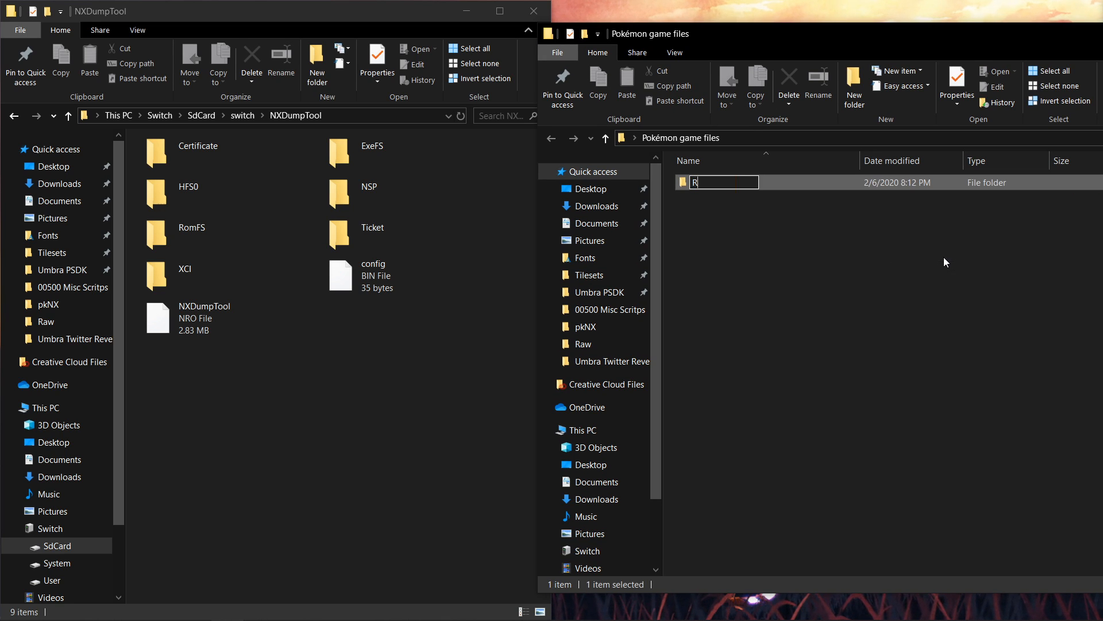
pyautogui.write('RomFS')
pyautogui.press('Return')
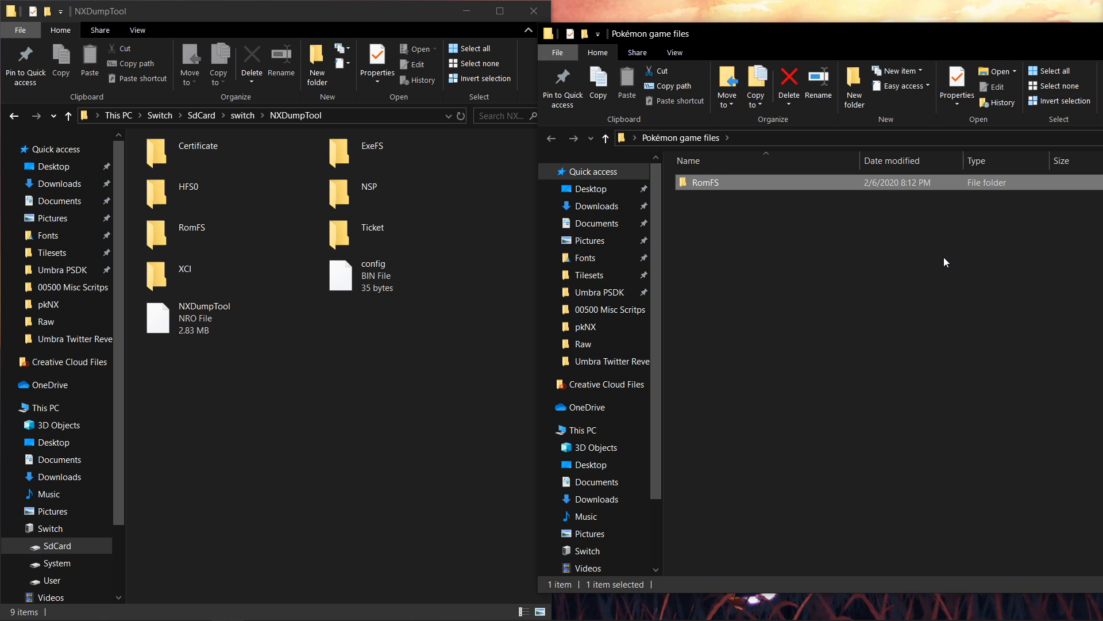
# Open the new RomFS folder and view the dumped contents of RomFS > Pokemon Shield on the SD card
pyautogui.press('Return')
pyautogui.doubleClick(181, 227)
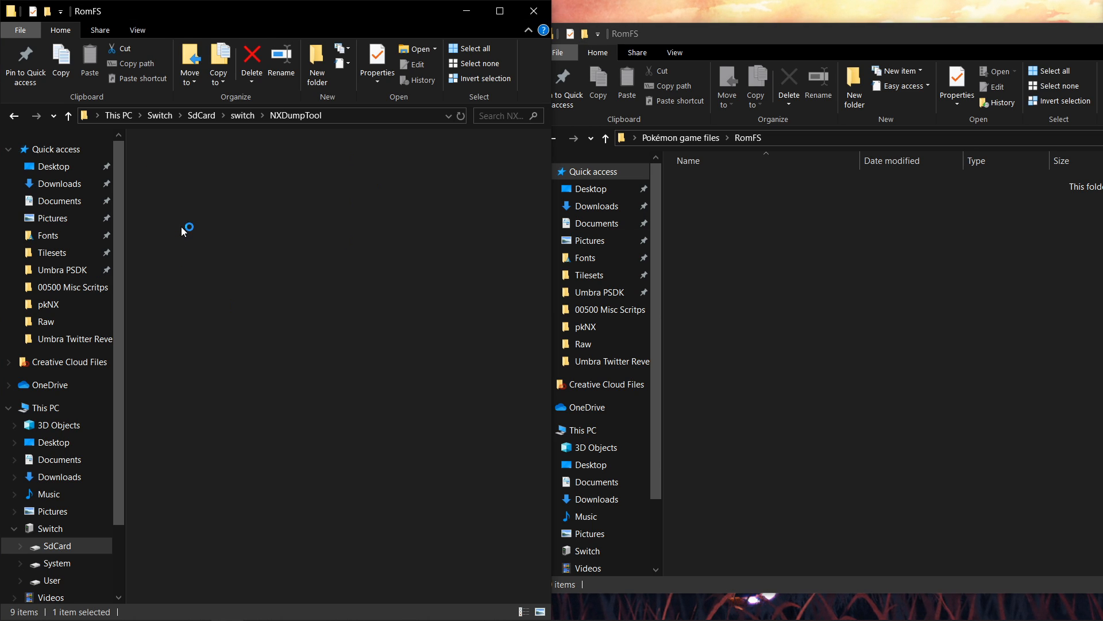
pyautogui.moveTo(170, 212); pyautogui.dragTo(181, 147)
pyautogui.doubleClick(180, 147)
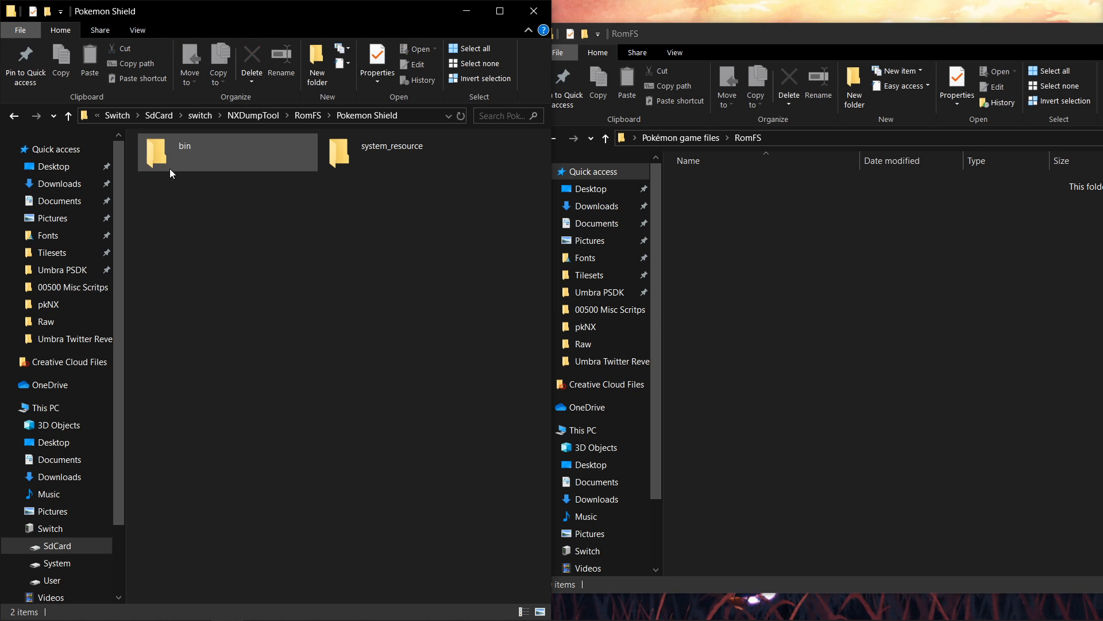
pyautogui.click(308, 115)
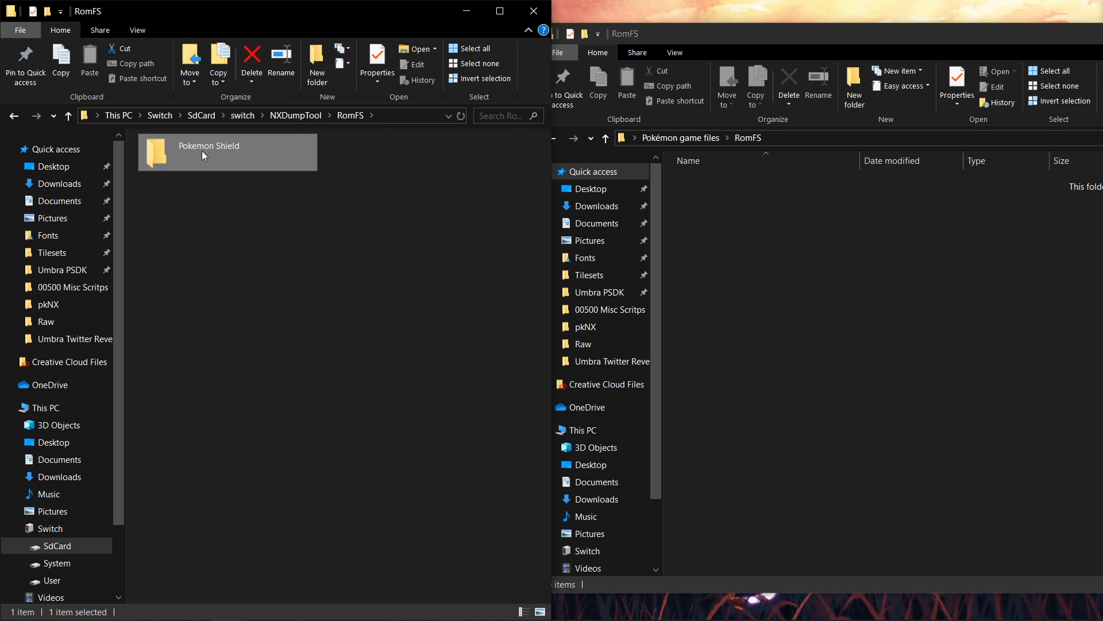
pyautogui.doubleClick(201, 151)
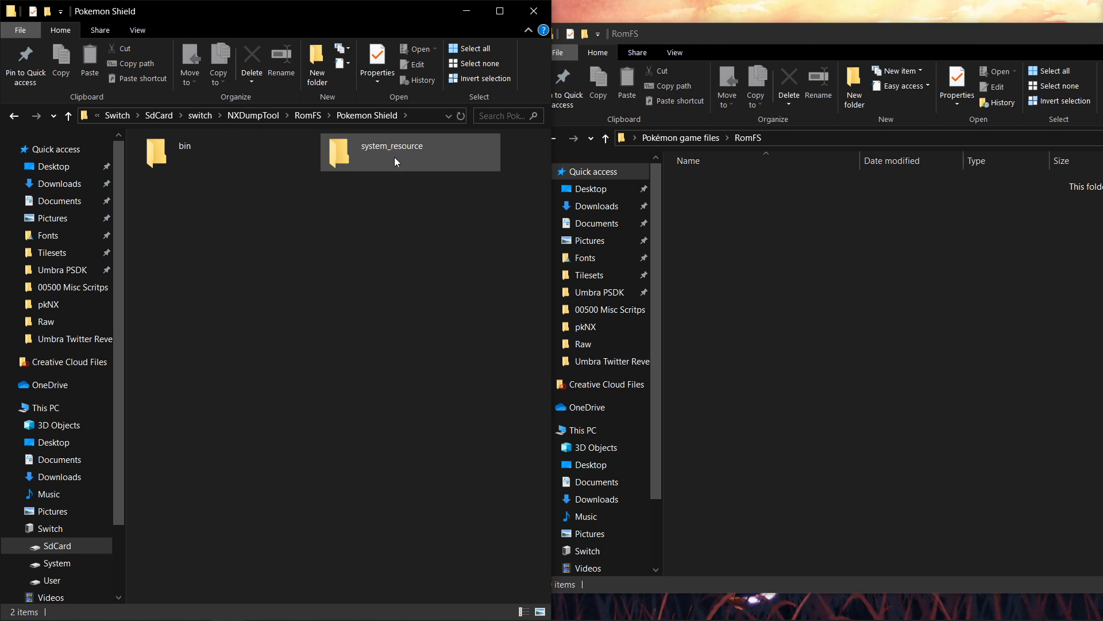
pyautogui.moveTo(721, 175); pyautogui.dragTo(877, 201)
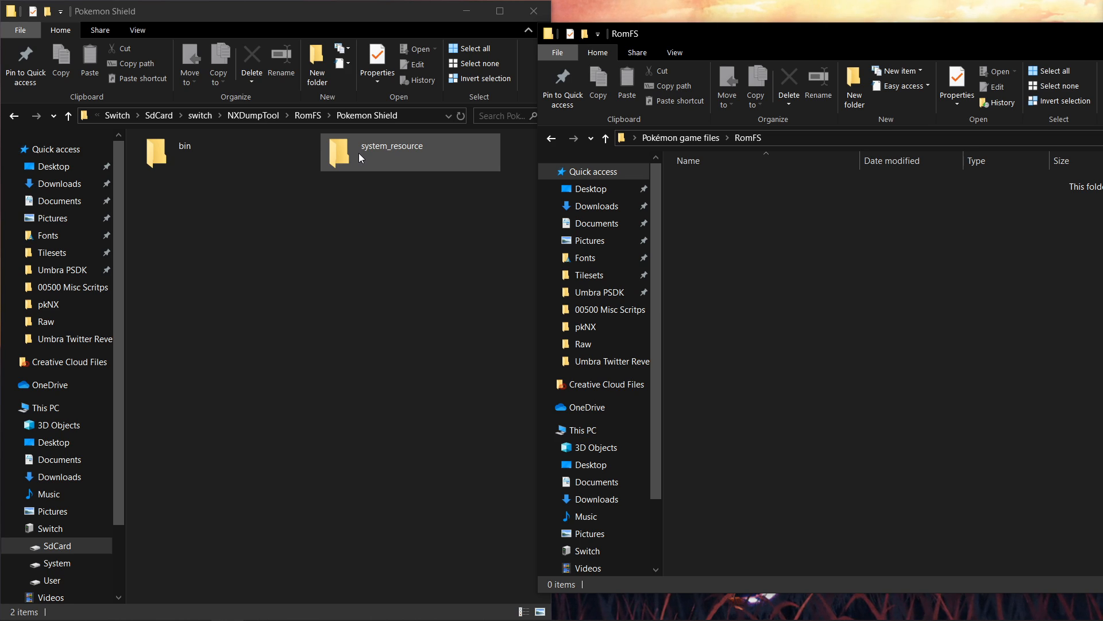
# Return the windows to NXDumpTool and "Pokémon game files", and create a folder named ExeFS in the latter
pyautogui.click(253, 116)
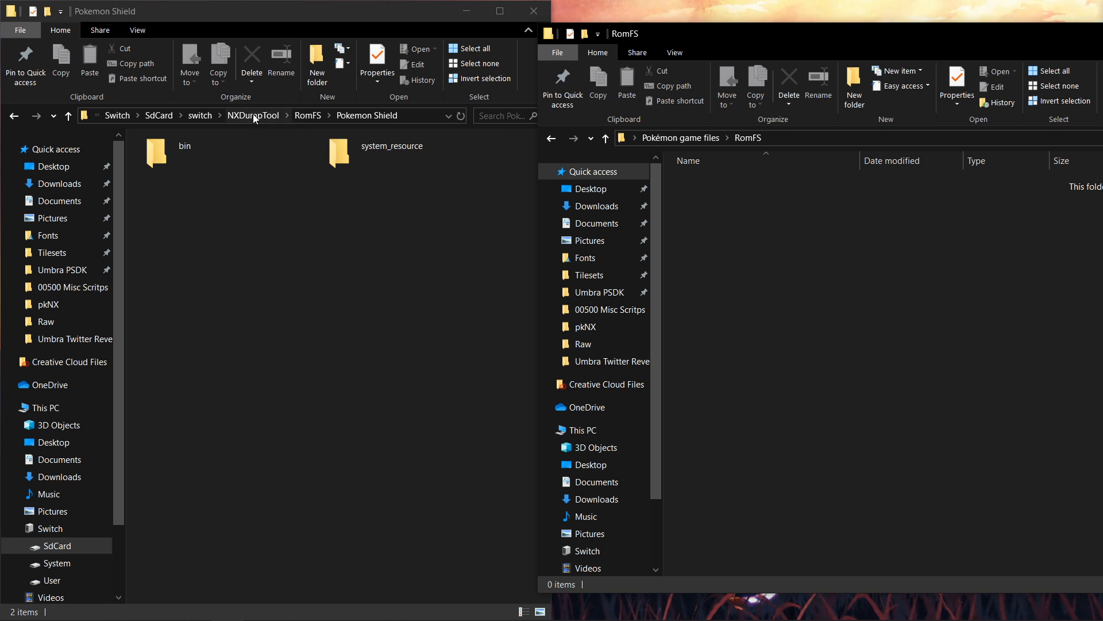
pyautogui.click(694, 138)
pyautogui.rightClick(727, 257)
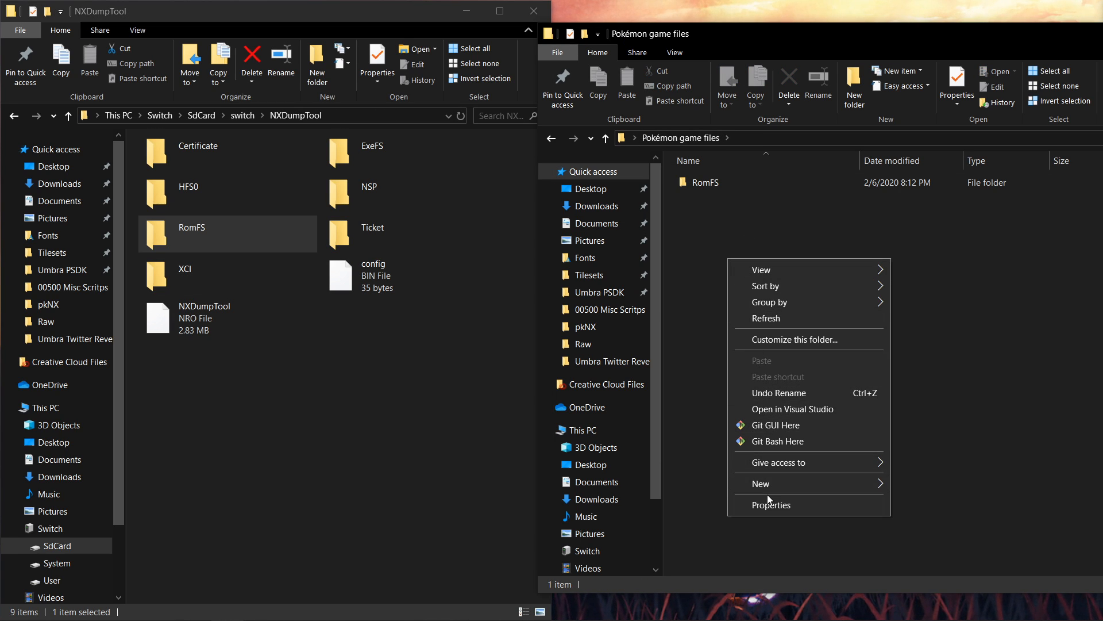
pyautogui.moveTo(764, 485)
pyautogui.click(926, 285)
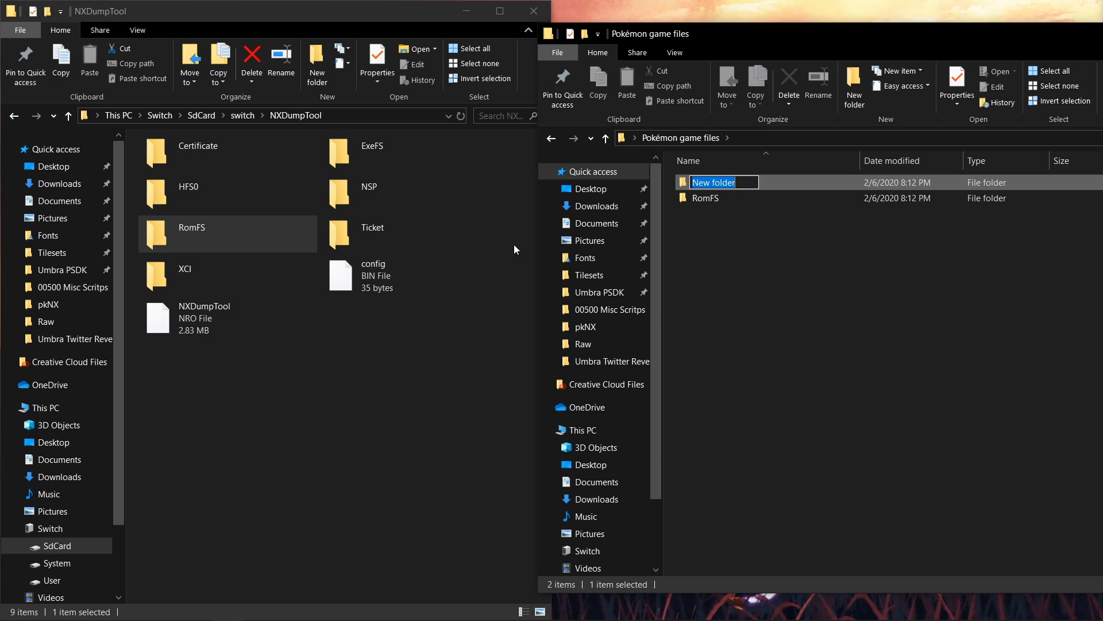
pyautogui.write('ExeFS')
pyautogui.press('Return')
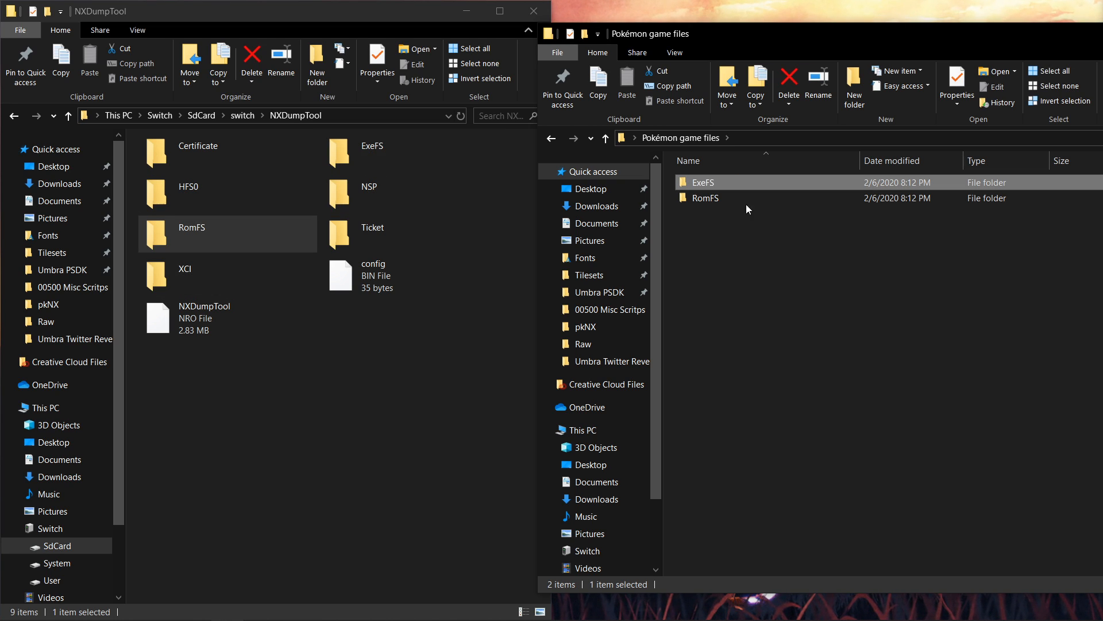
# View the dumped ExeFS folder inside NXDumpTool on the SD card, and close both file windows
pyautogui.doubleClick(447, 157)
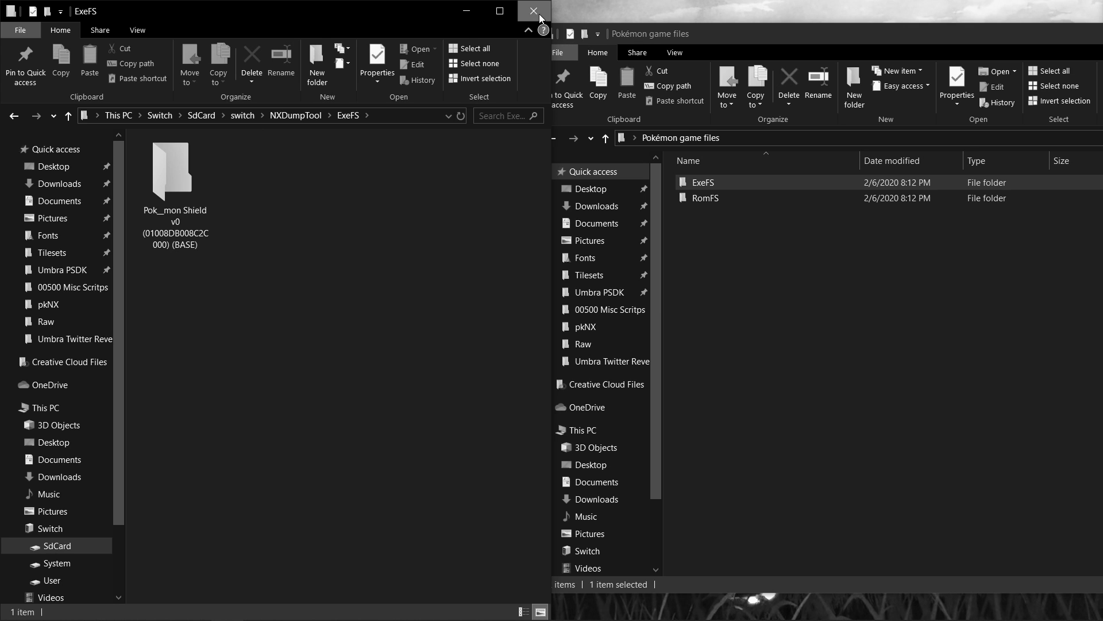
pyautogui.click(534, 11)
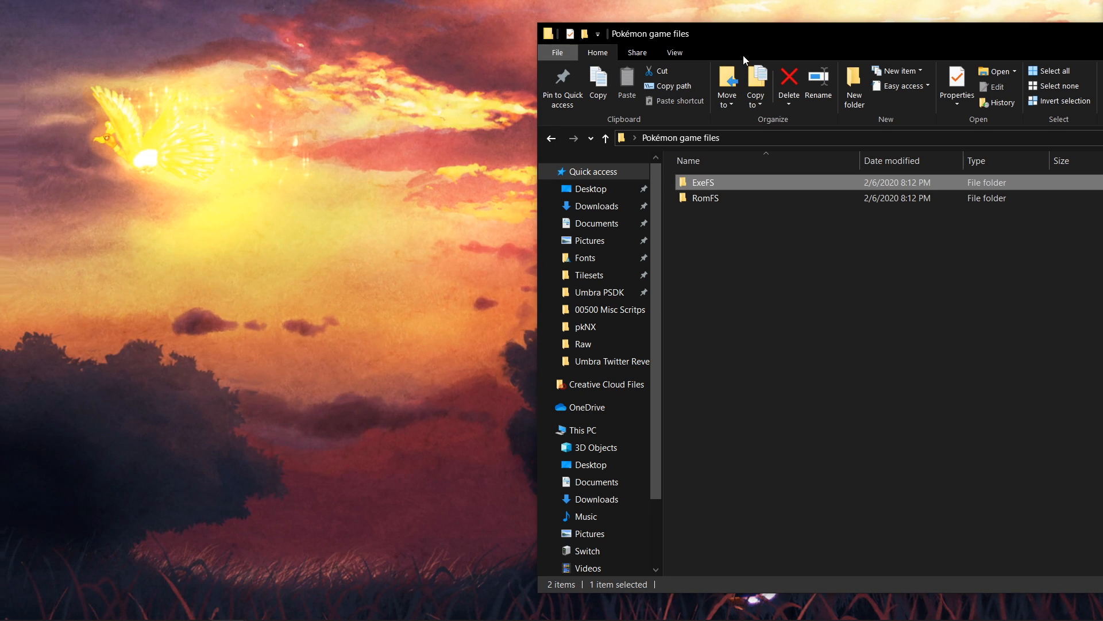
pyautogui.doubleClick(743, 55)
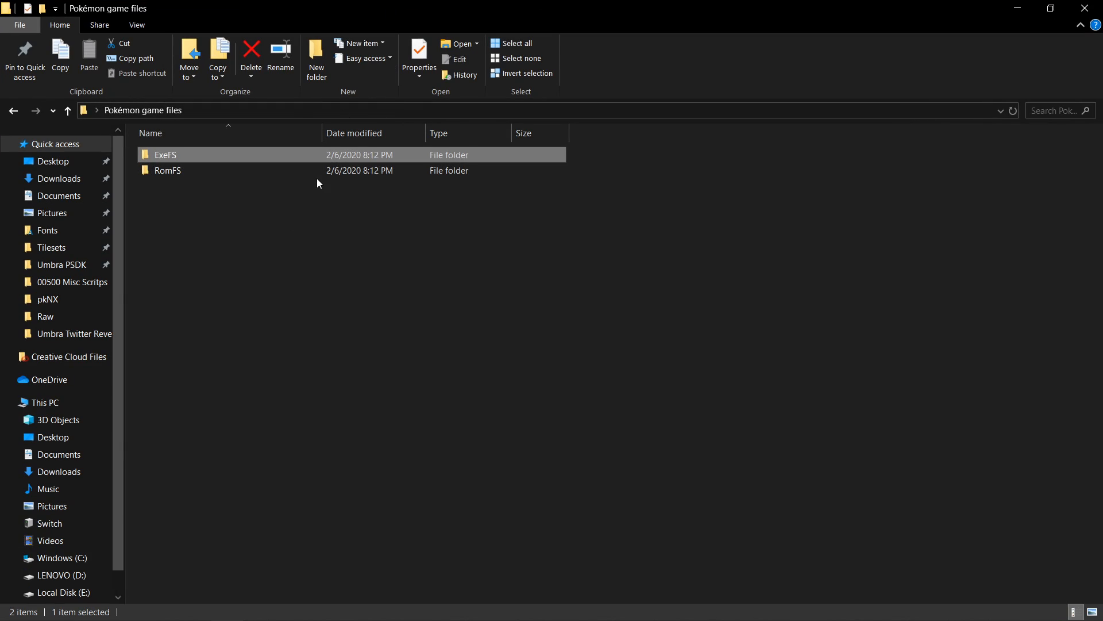
pyautogui.click(1084, 8)
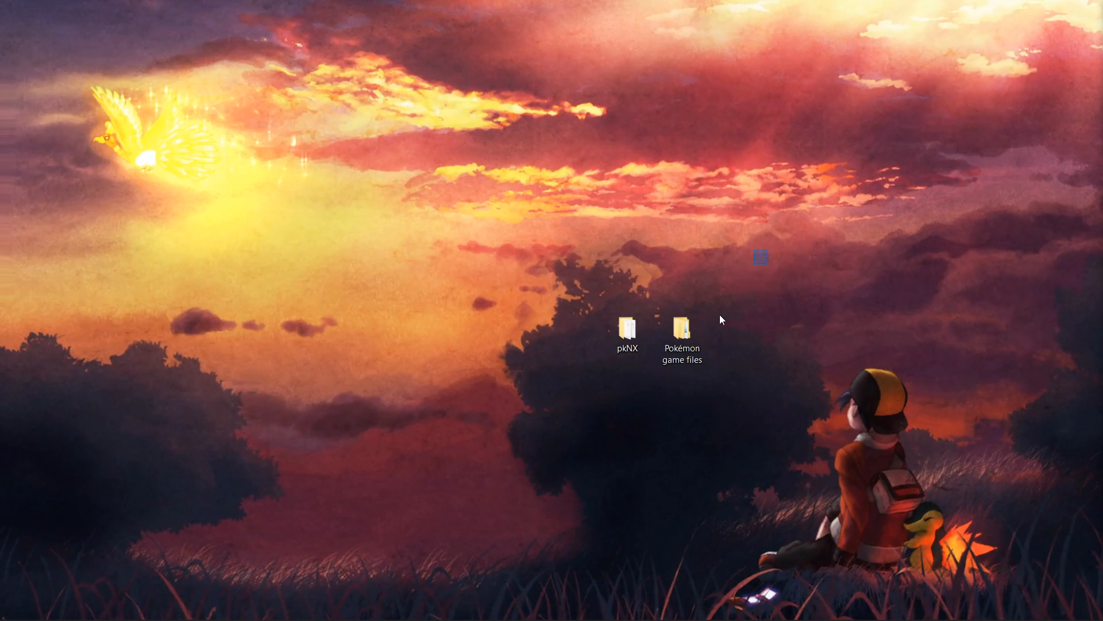
# Replace the desktop folder "Pokémon game files" with the earlier "Pokemon game files" folder and open it
pyautogui.press('Delete')
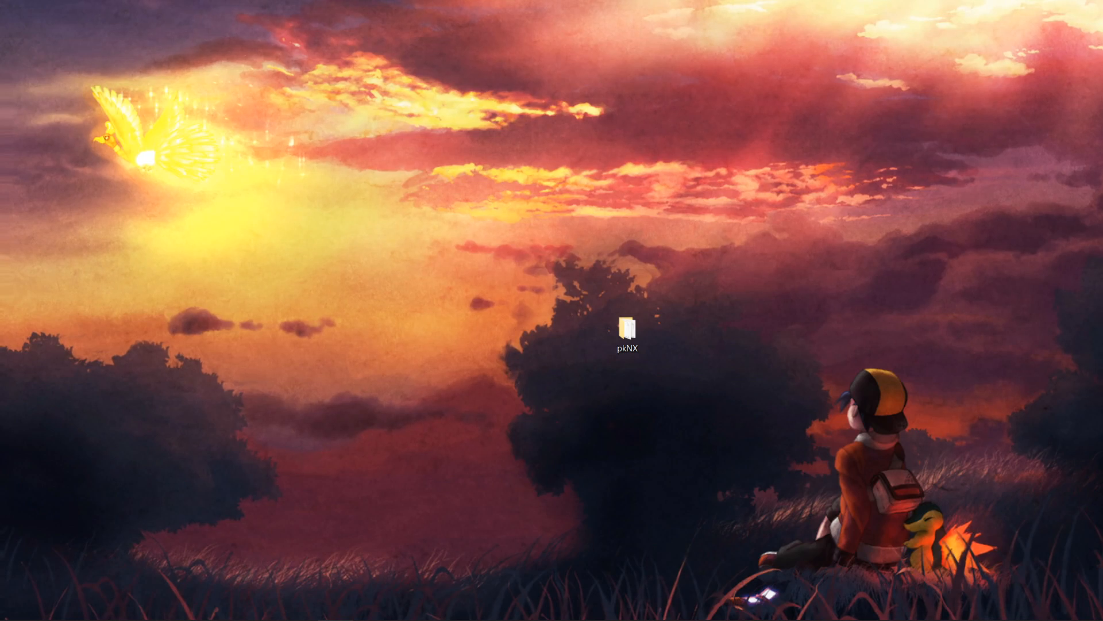
pyautogui.hotkey('ctrl', 'z')
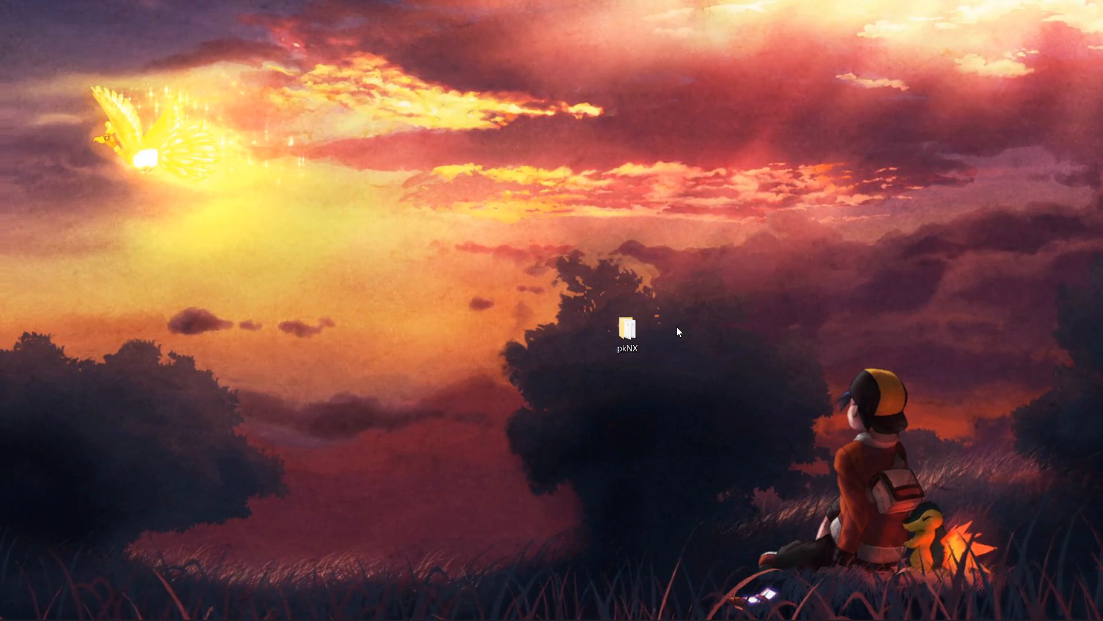
pyautogui.doubleClick(678, 331)
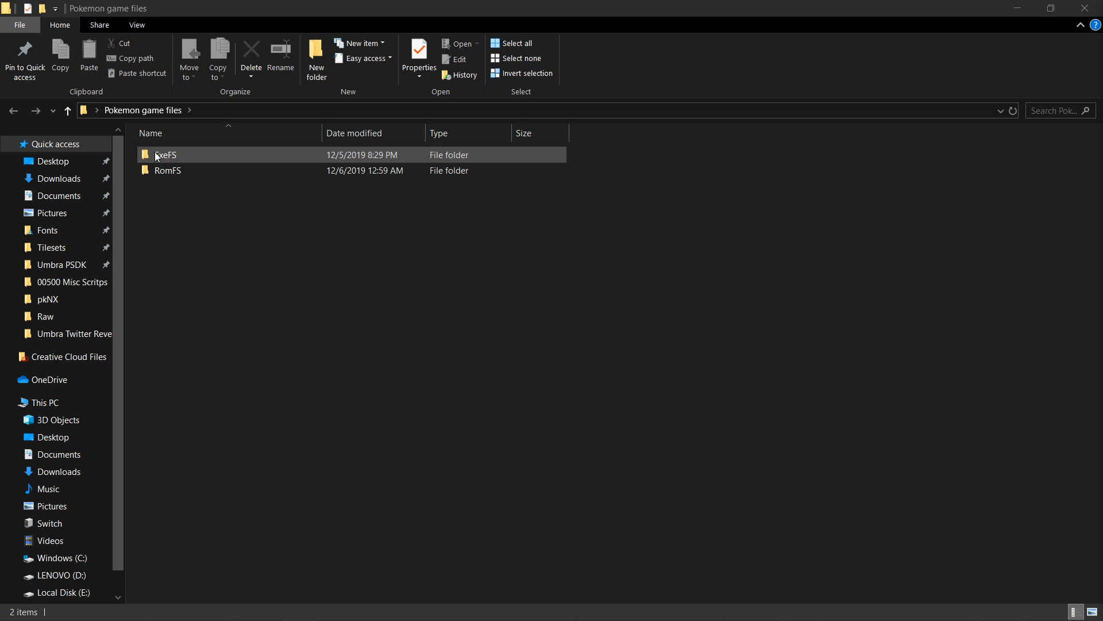
# Inspect the contents of the RomFS and ExeFS subfolders in "Pokemon game files", and close the window
pyautogui.doubleClick(161, 169)
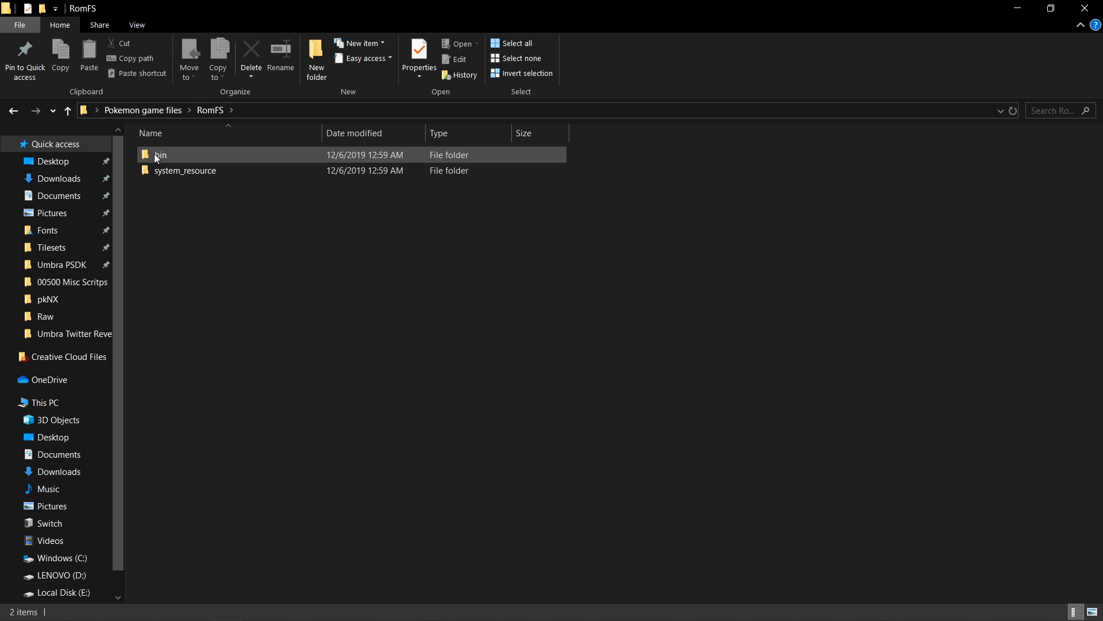
pyautogui.hotkey('alt', 'Left')
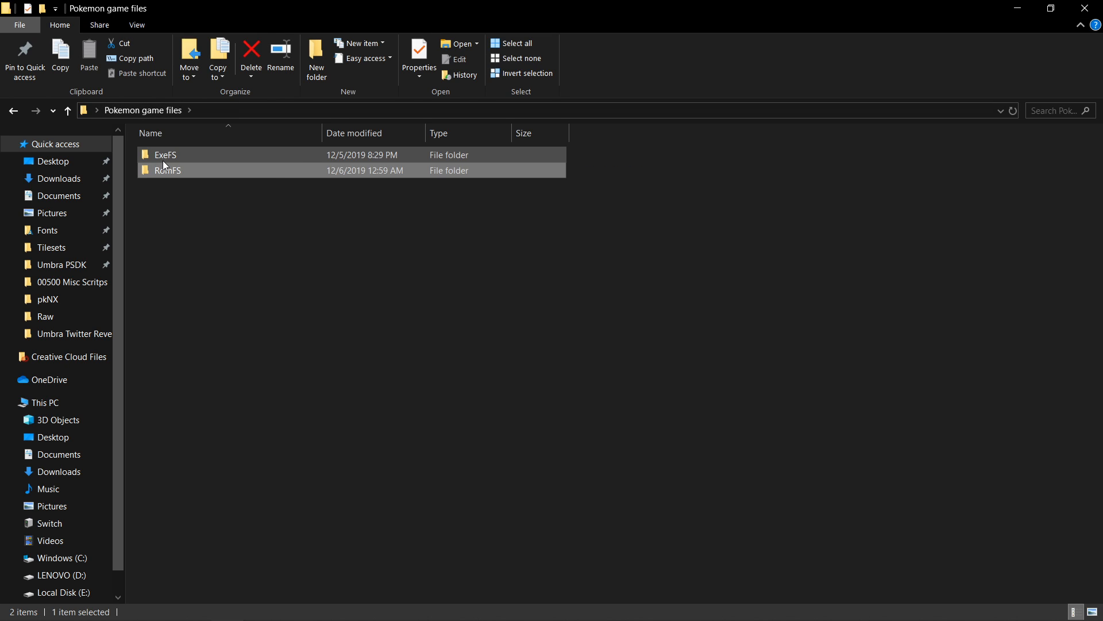
pyautogui.doubleClick(162, 161)
pyautogui.moveTo(170, 162); pyautogui.dragTo(201, 160)
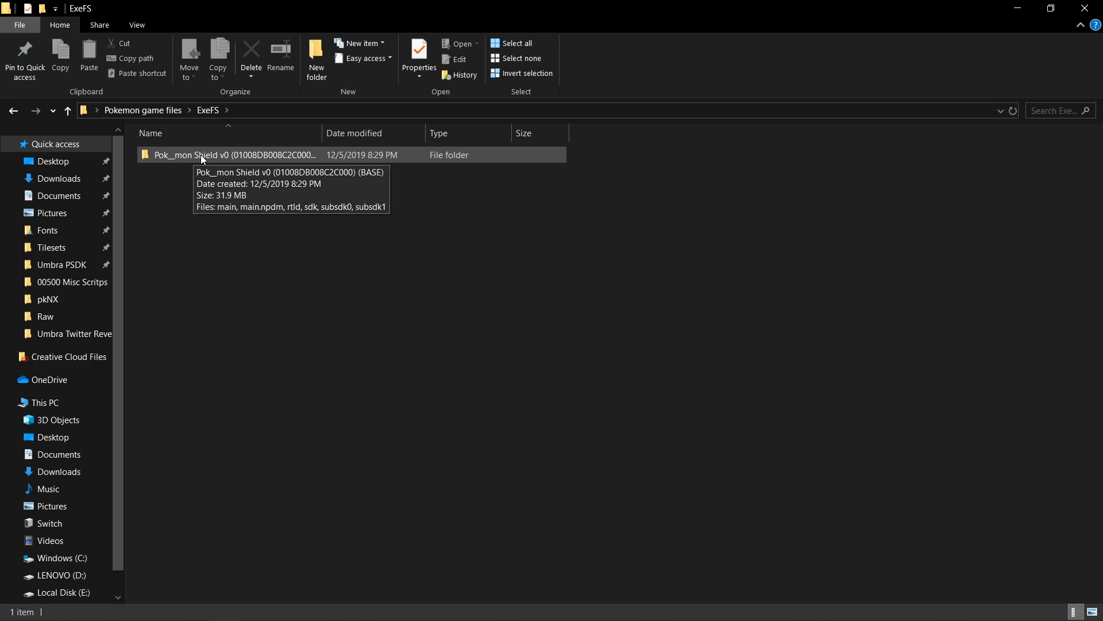
pyautogui.click(1070, 6)
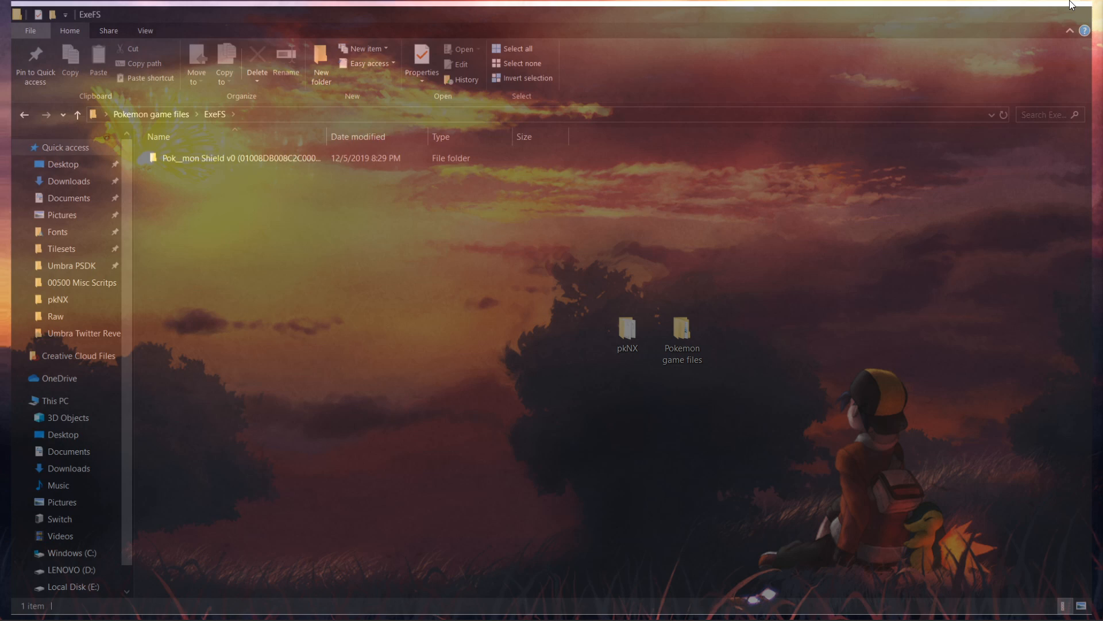
# Launch pkNX from its desktop folder and load "Pokemon game files" as the game folder
pyautogui.doubleClick(635, 335)
pyautogui.doubleClick(167, 187)
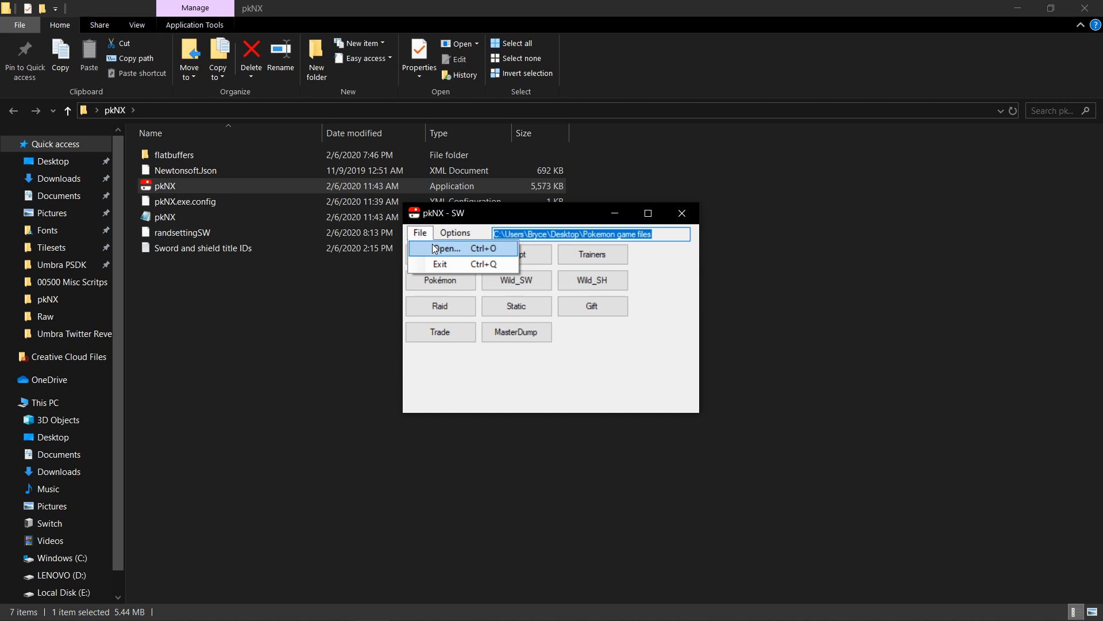
pyautogui.click(436, 248)
pyautogui.moveTo(699, 292); pyautogui.dragTo(708, 390)
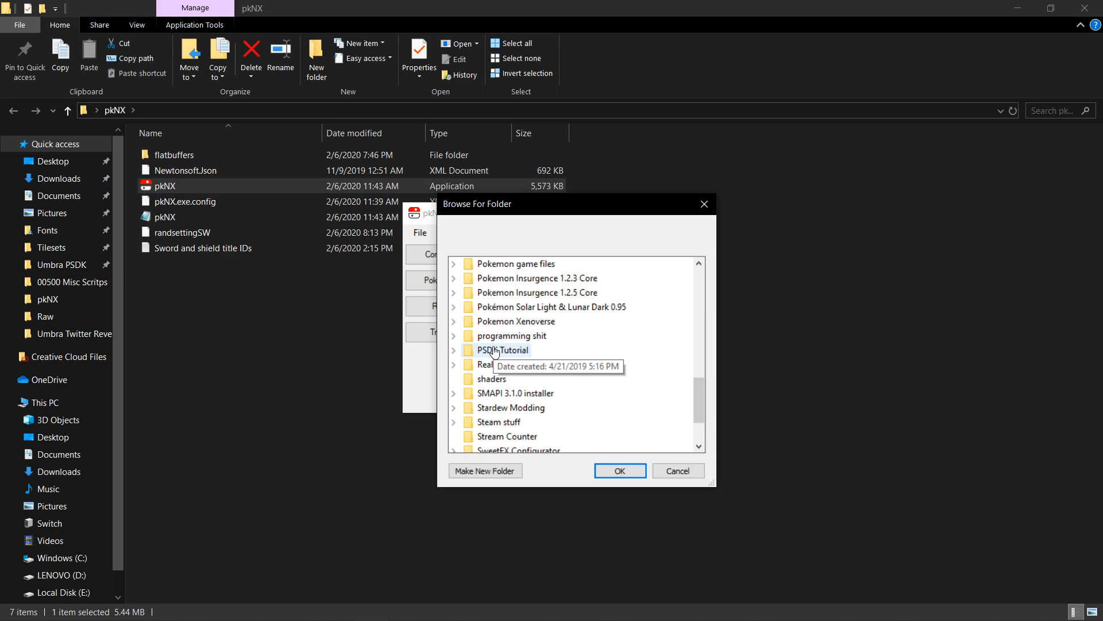
pyautogui.doubleClick(508, 265)
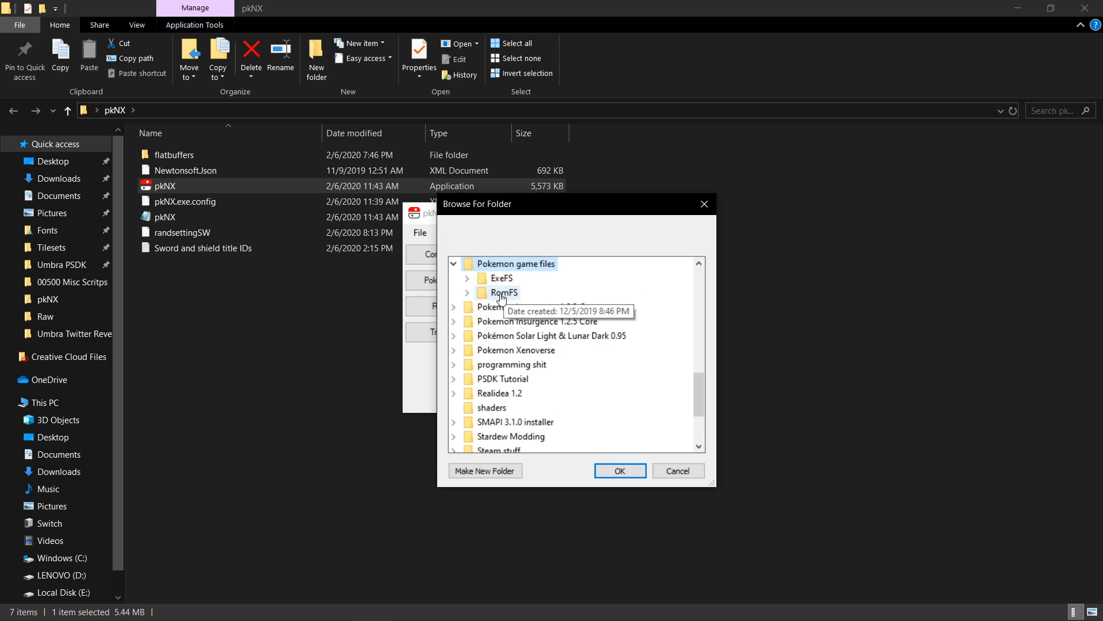
pyautogui.click(612, 470)
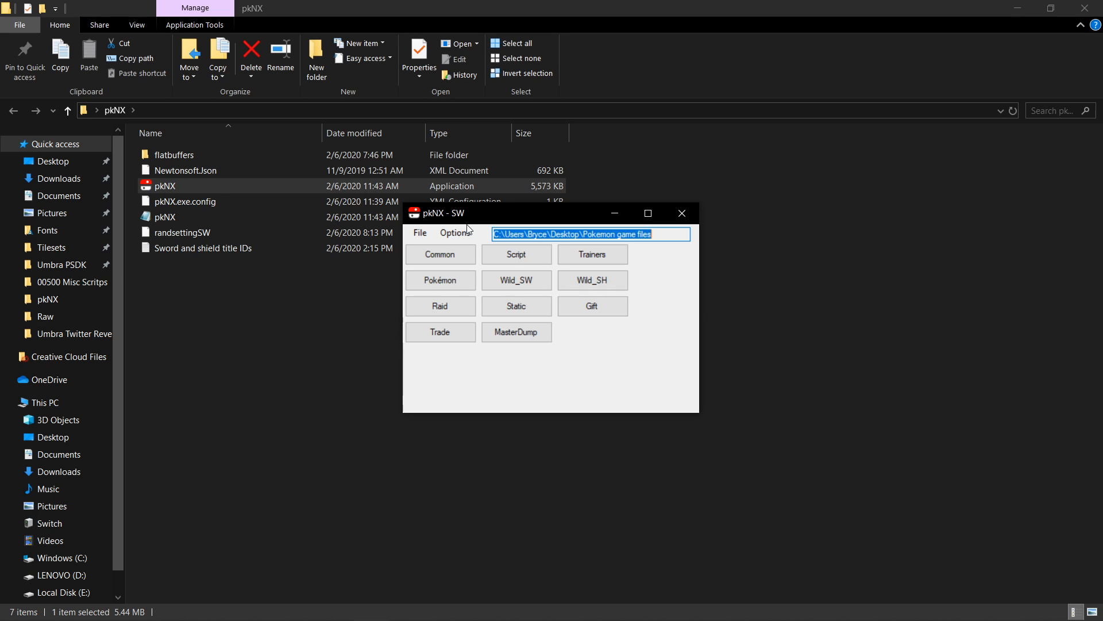
# Open the Wild_SH editor and examine the first location's encounters for each weather type, shaking trees and fishing
pyautogui.click(601, 282)
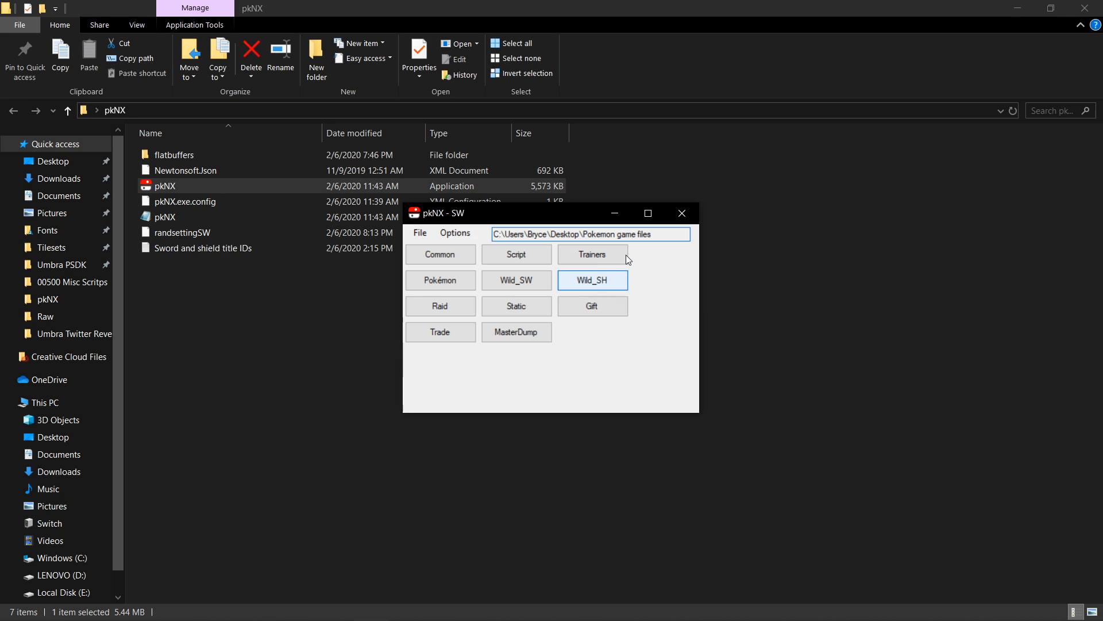
pyautogui.click(437, 150)
pyautogui.click(431, 170)
pyautogui.click(426, 193)
pyautogui.click(424, 217)
pyautogui.click(425, 235)
pyautogui.click(425, 258)
pyautogui.click(425, 281)
pyautogui.click(425, 304)
pyautogui.click(426, 325)
pyautogui.click(432, 346)
# Switch the location to Bridge Field (Surfing) [S] and view its Normal weather encounters
pyautogui.scroll(-1, 469, 85)
pyautogui.scroll(-1, 469, 84)
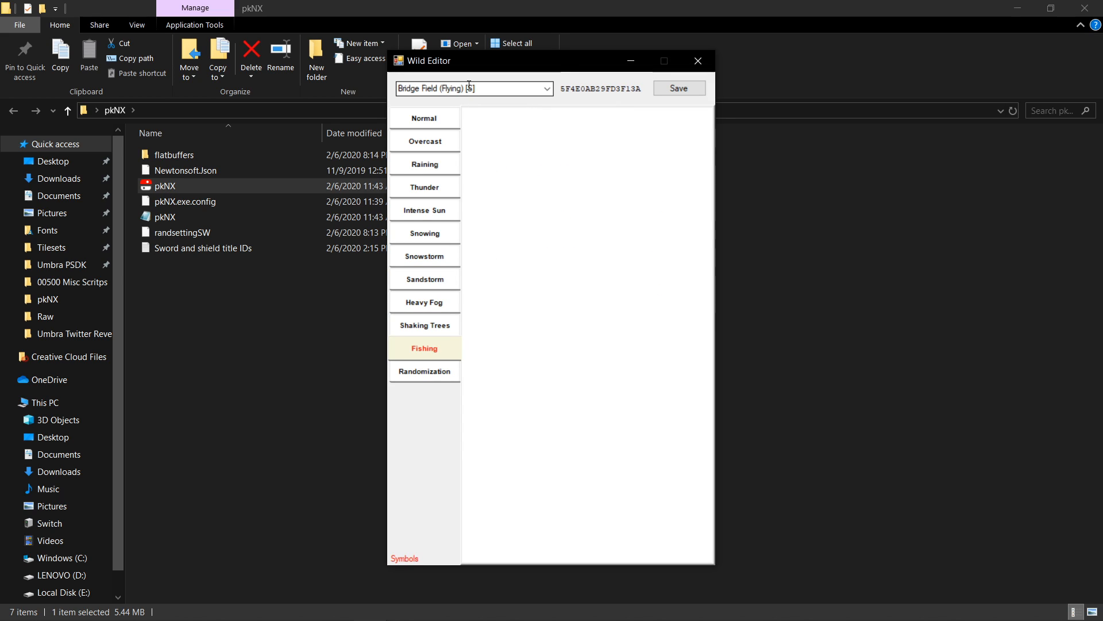
pyautogui.scroll(-1, 469, 84)
pyautogui.click(443, 120)
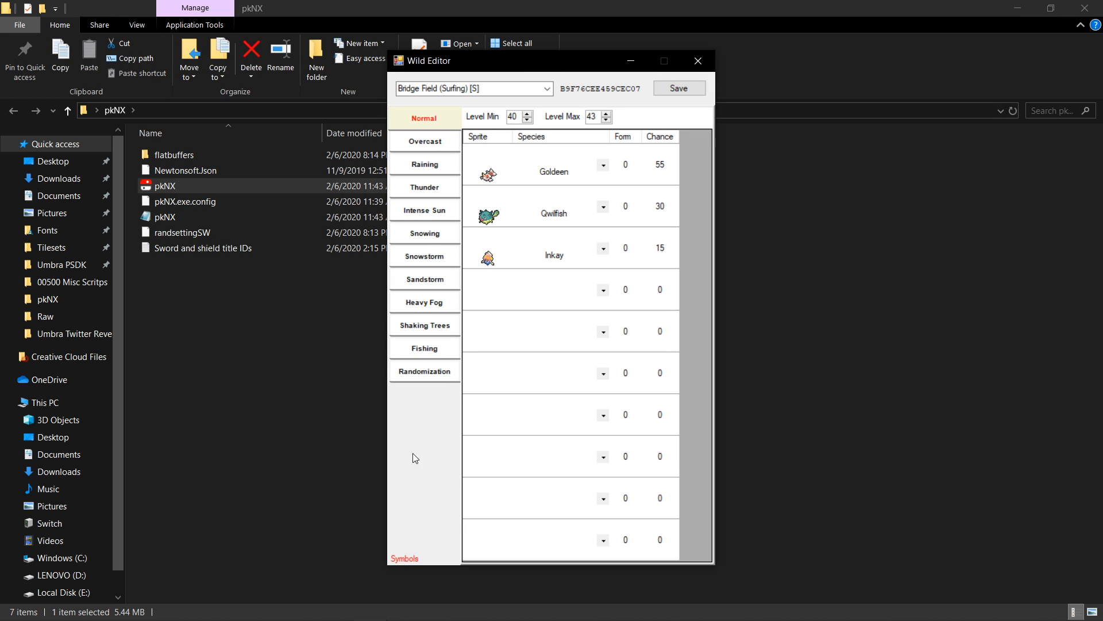
# Randomize all wild species with the existing randomization settings, and check the Normal encounters of Bridge Field (Surfing) [S]
pyautogui.click(443, 377)
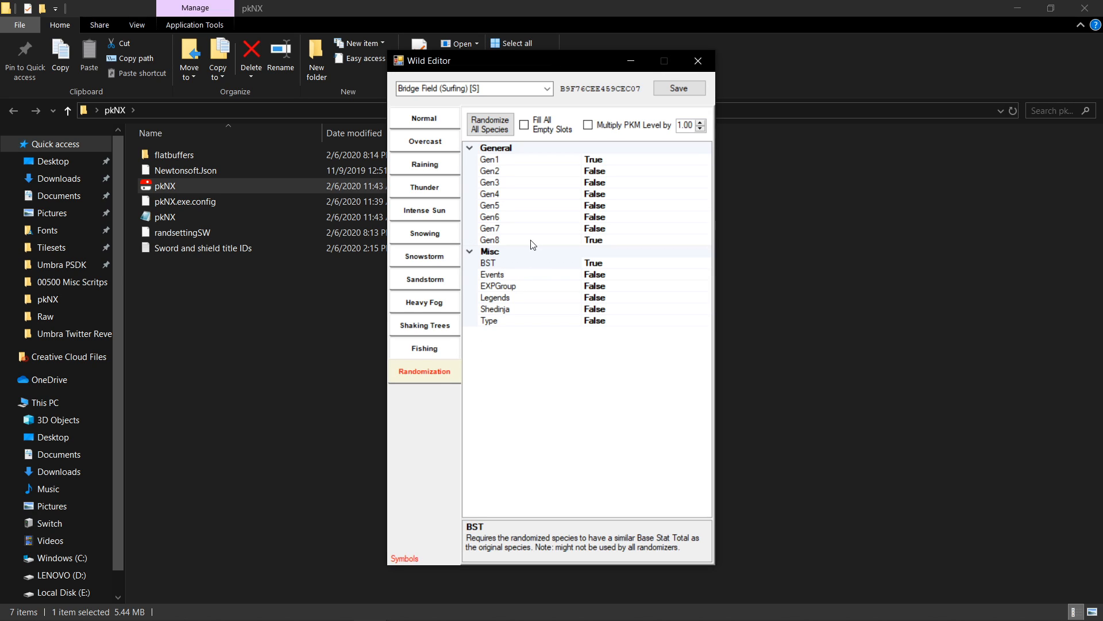
pyautogui.click(493, 132)
pyautogui.click(472, 123)
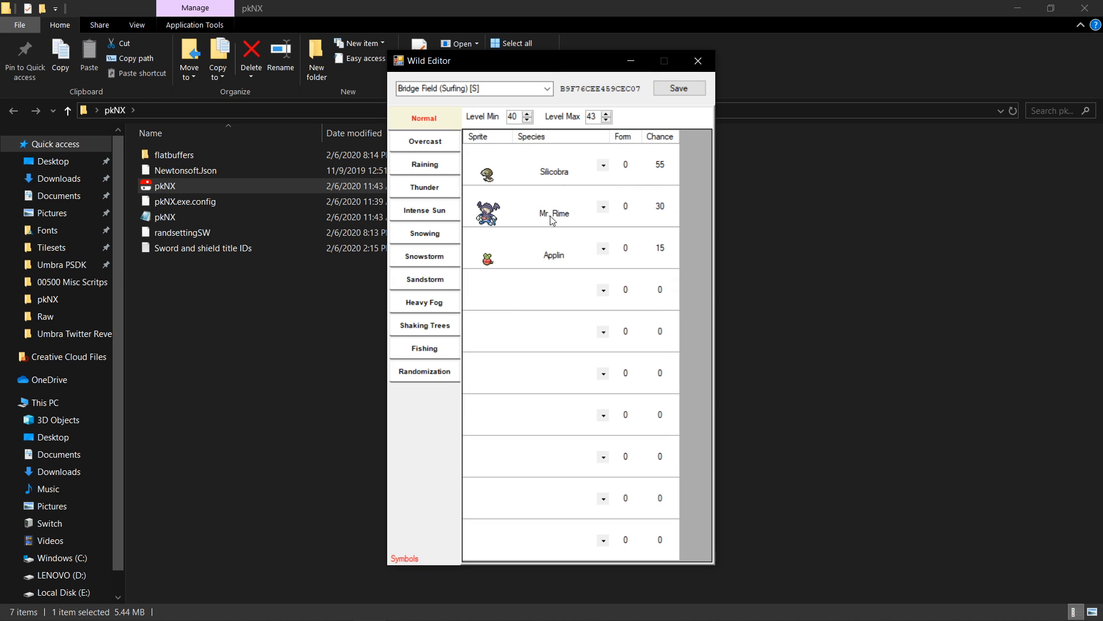
# Go to Dappled Grove [S] and change its second Normal encounter species to Squirtle
pyautogui.scroll(3, 483, 88)
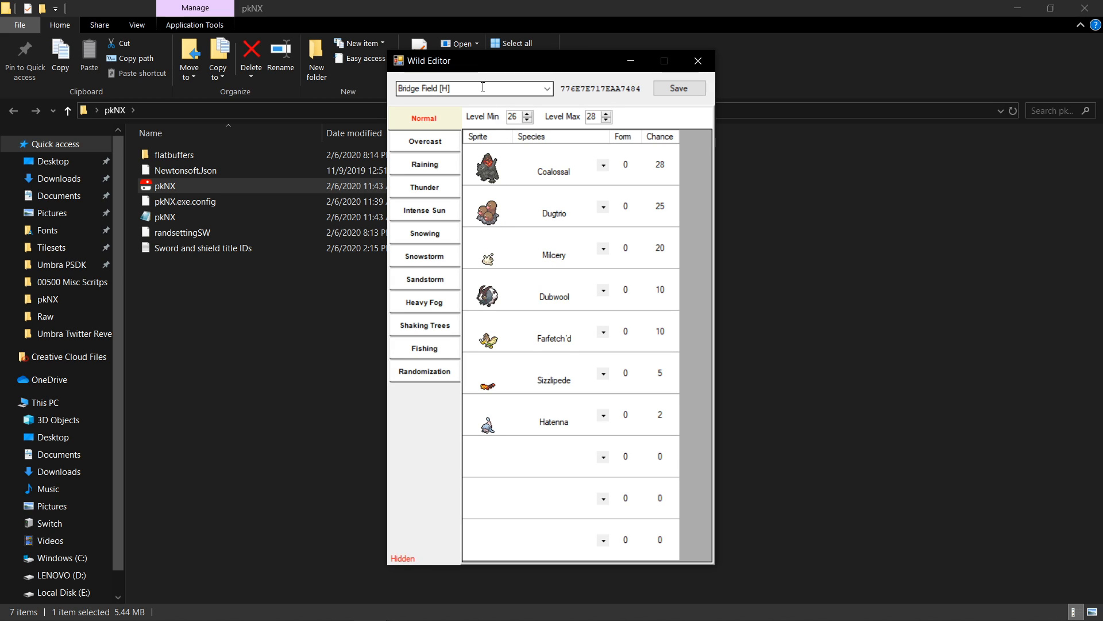
pyautogui.scroll(1, 483, 88)
pyautogui.scroll(1, 483, 87)
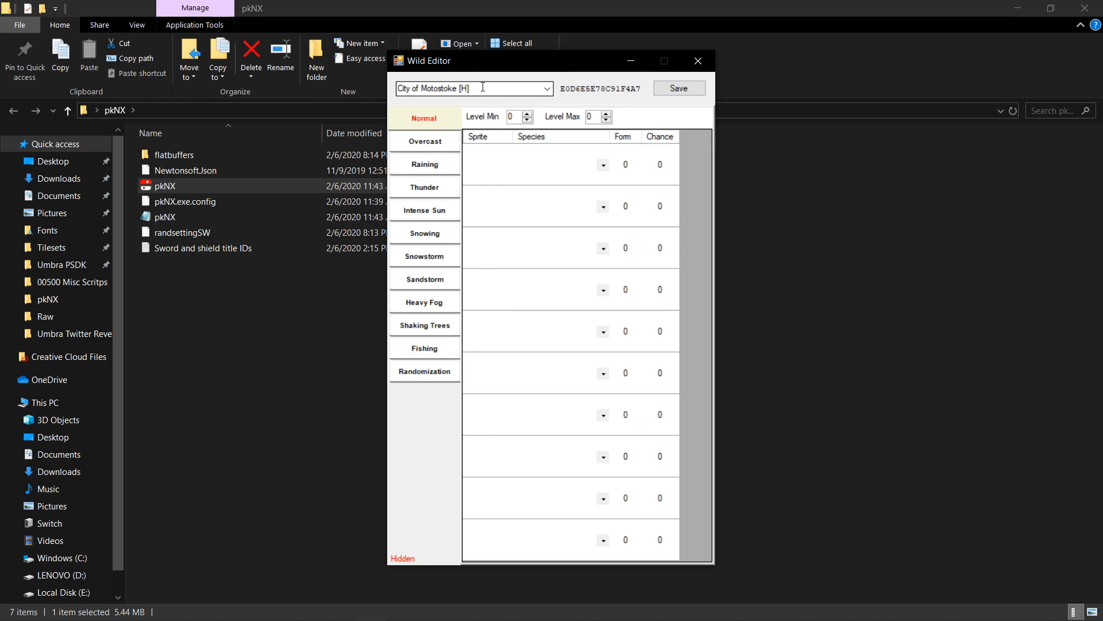
pyautogui.scroll(-2, 483, 87)
pyautogui.click(560, 219)
pyautogui.write('sq')
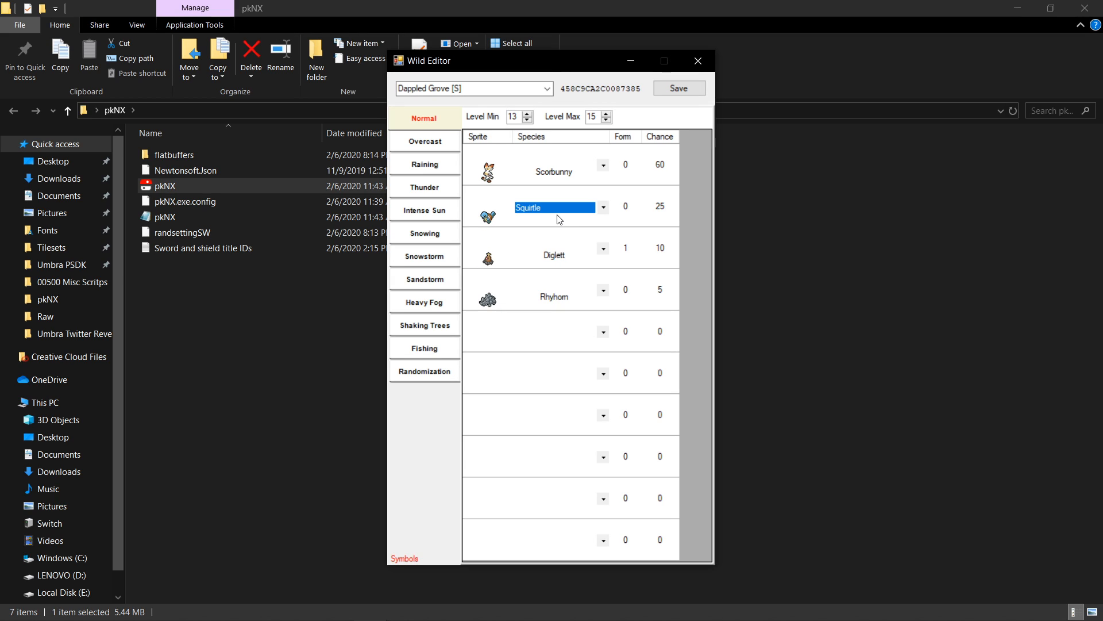
pyautogui.click(547, 341)
pyautogui.click(493, 217)
# Set Gen2 through Gen7 to True in the randomization settings and randomize all wild species
pyautogui.click(416, 374)
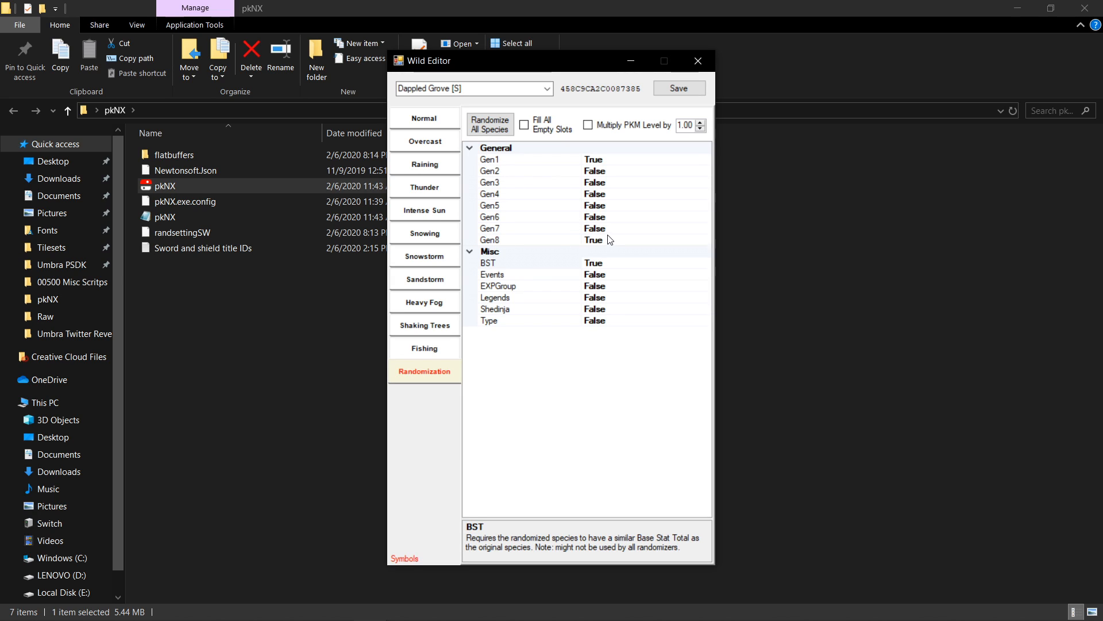
pyautogui.doubleClick(597, 172)
pyautogui.doubleClick(598, 183)
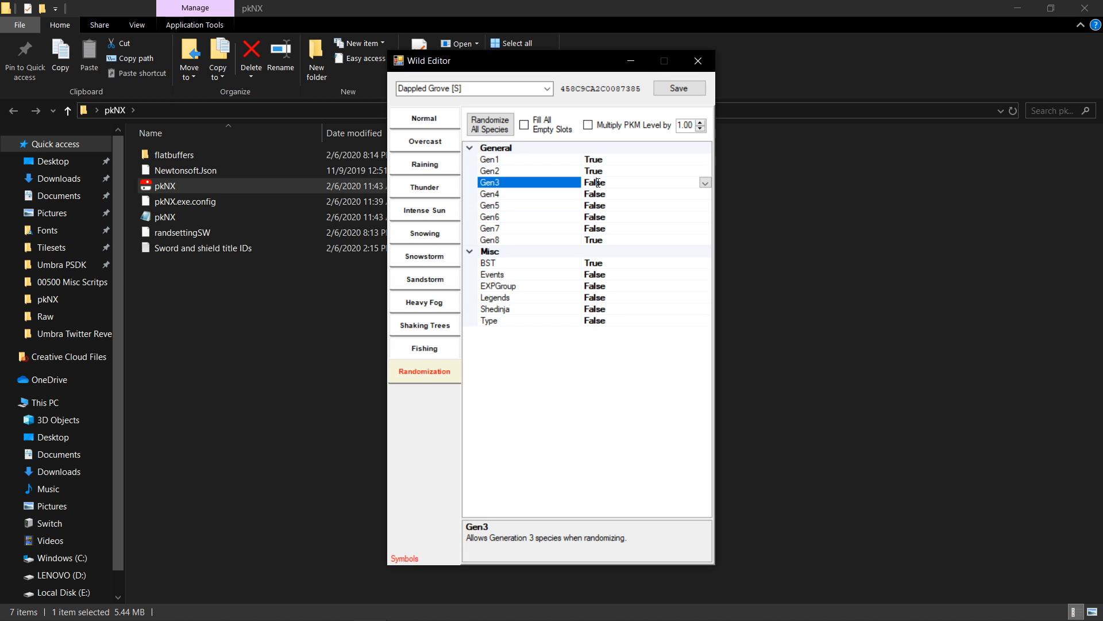
pyautogui.doubleClick(599, 194)
pyautogui.doubleClick(599, 206)
pyautogui.doubleClick(599, 217)
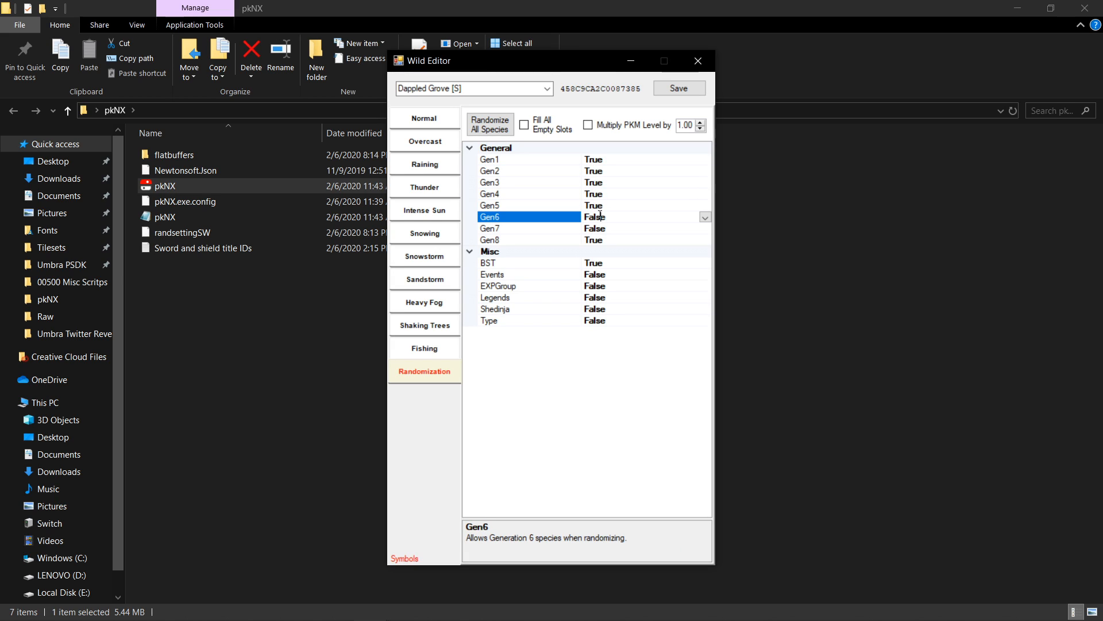
pyautogui.doubleClick(600, 229)
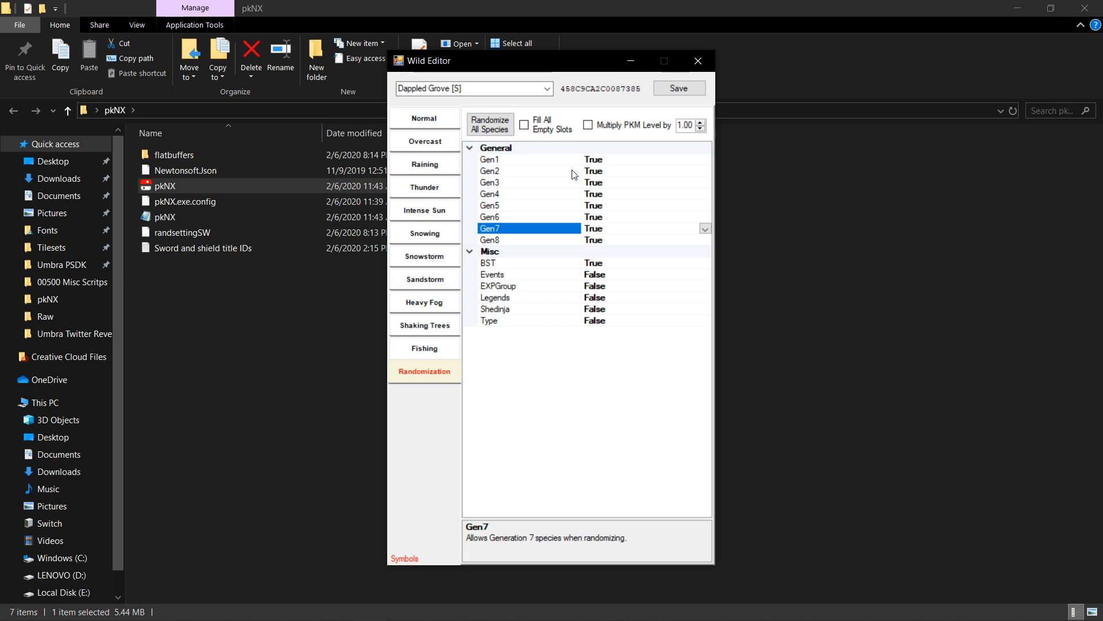
pyautogui.click(505, 130)
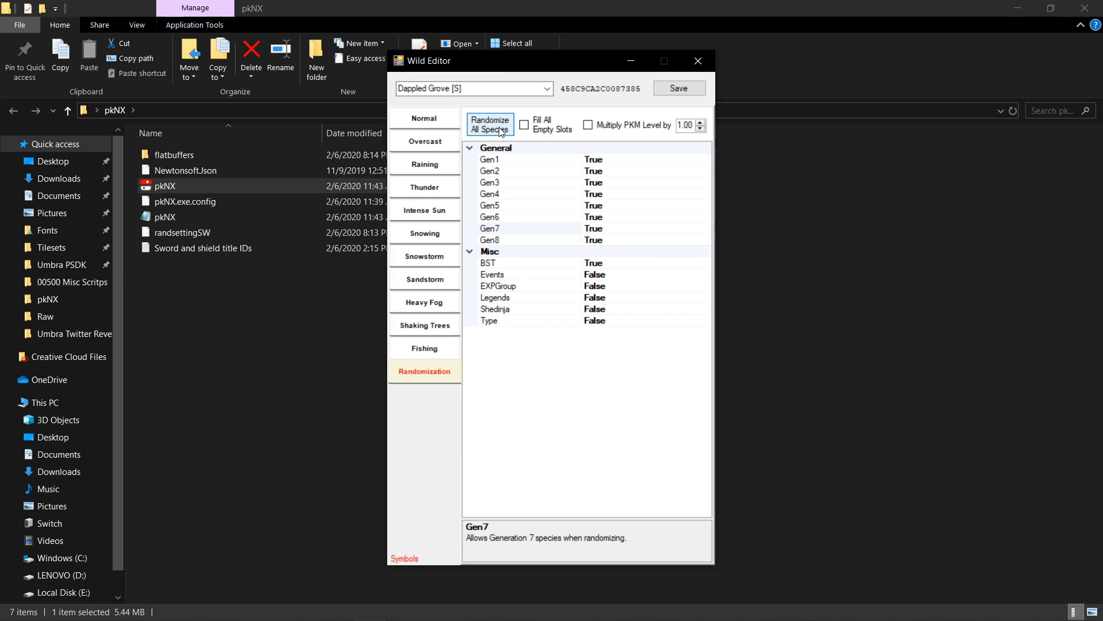
# Check the randomized Dappled Grove [S] encounters under several weather types and fishing, and save the wild encounters
pyautogui.click(420, 127)
pyautogui.click(425, 141)
pyautogui.click(425, 187)
pyautogui.click(424, 256)
pyautogui.click(425, 302)
pyautogui.click(421, 347)
pyautogui.click(424, 370)
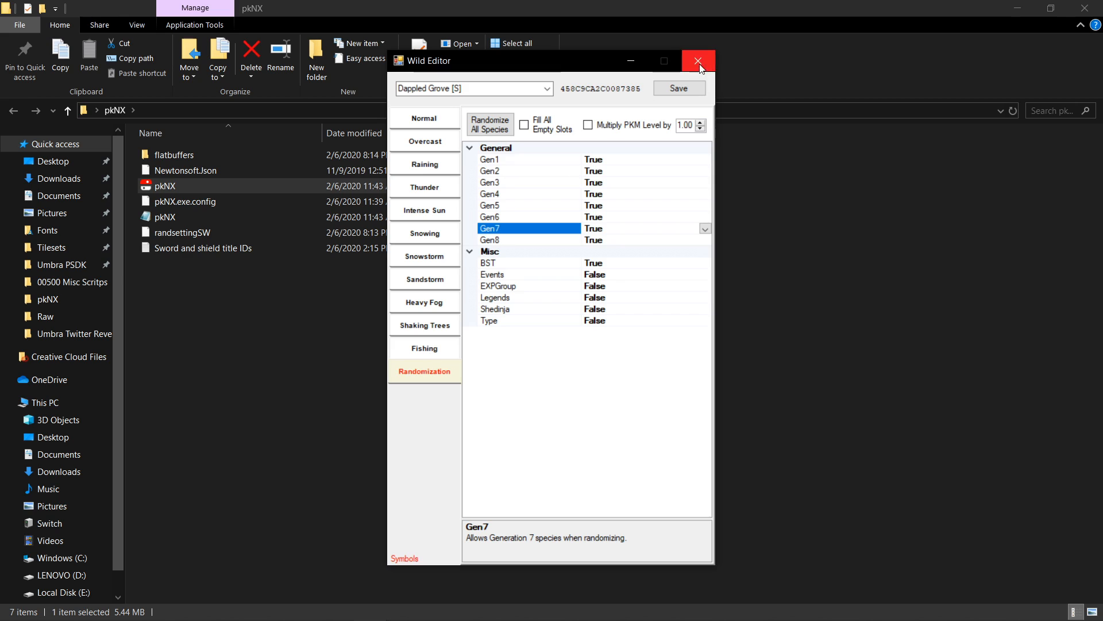
pyautogui.click(671, 88)
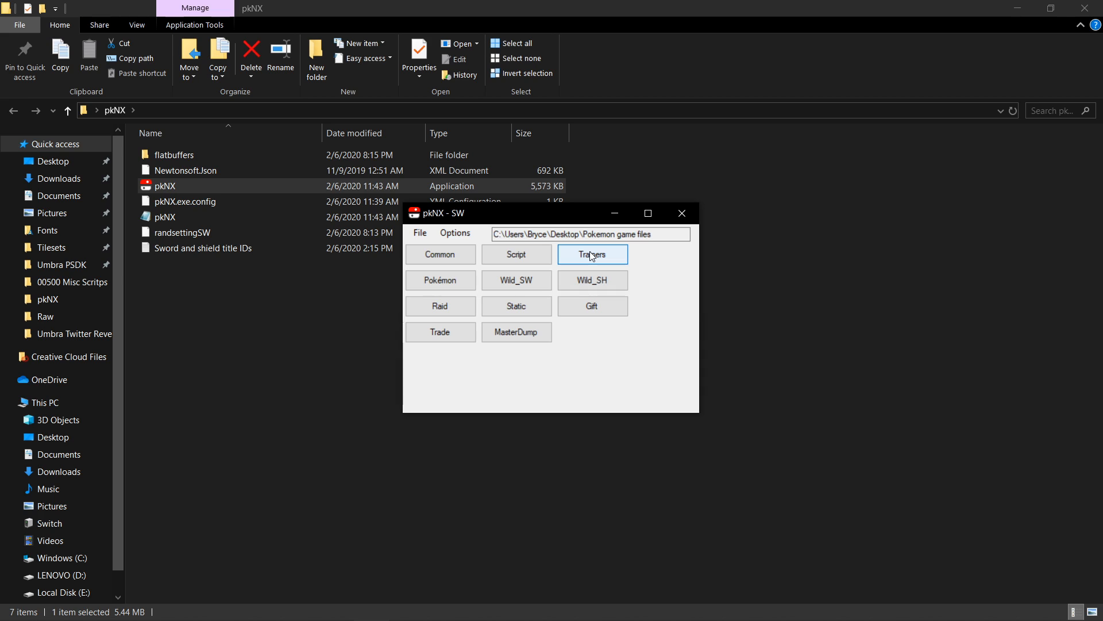
# Open the Trainer Editor's randomizer options and review the Classes and General settings, including team count, type theming and maximum AI
pyautogui.click(591, 255)
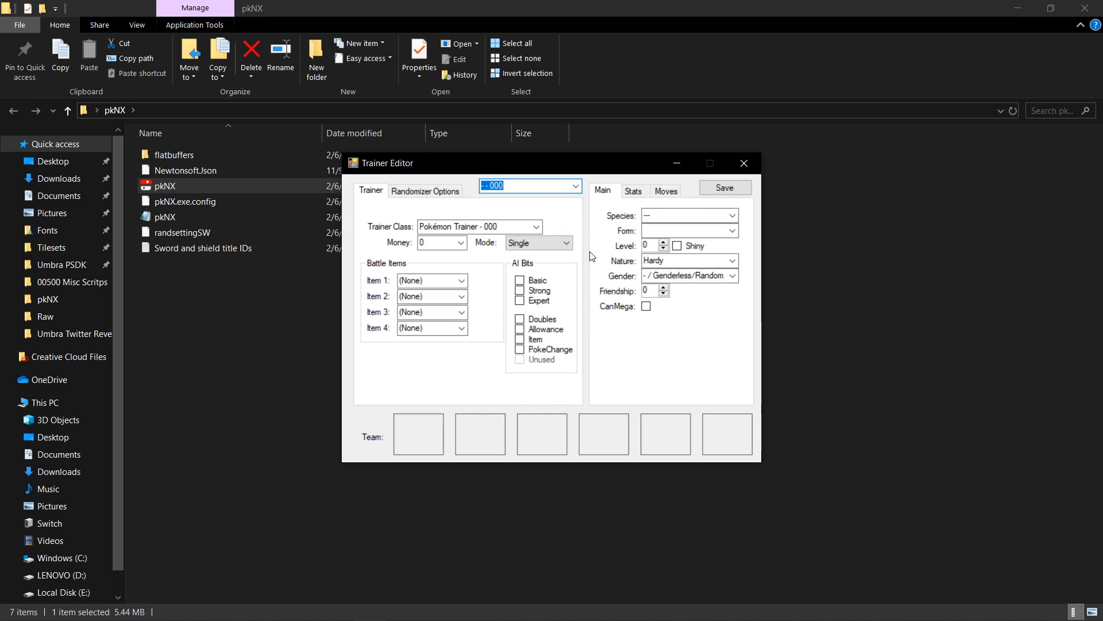
pyautogui.click(426, 191)
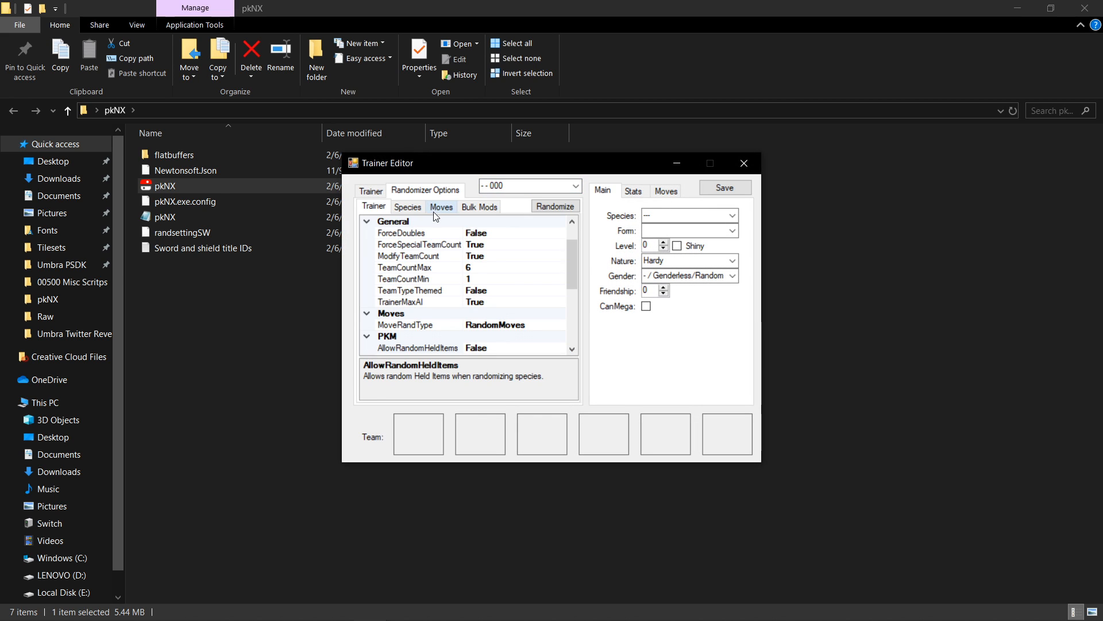
pyautogui.moveTo(565, 249)
pyautogui.mouseDown()
pyautogui.moveTo(576, 340)
pyautogui.moveTo(565, 233)
pyautogui.mouseUp()
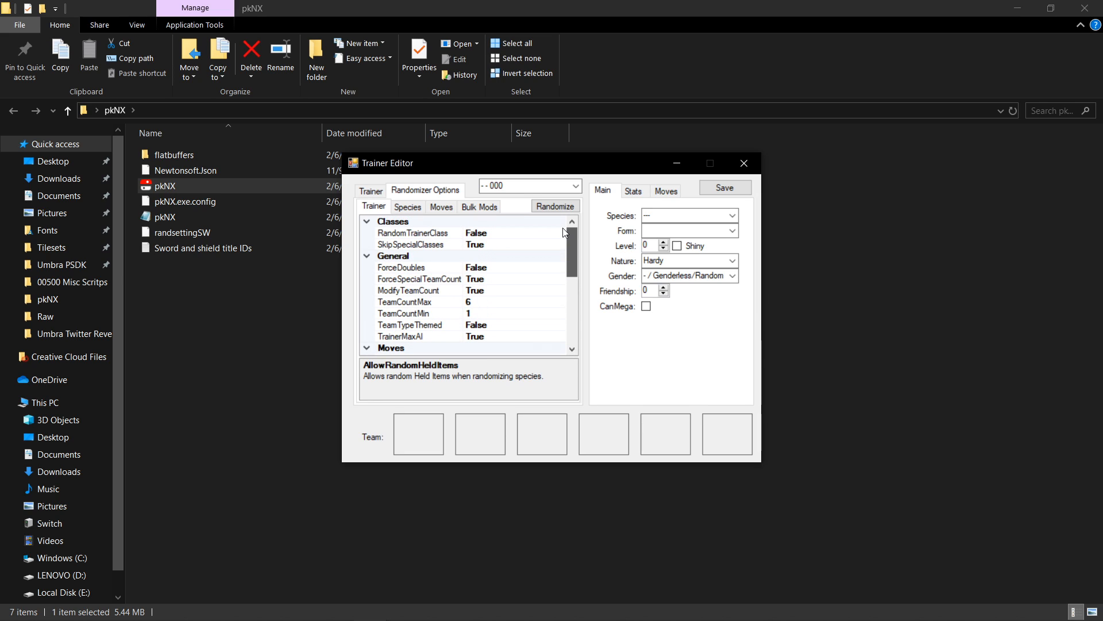
pyautogui.click(412, 244)
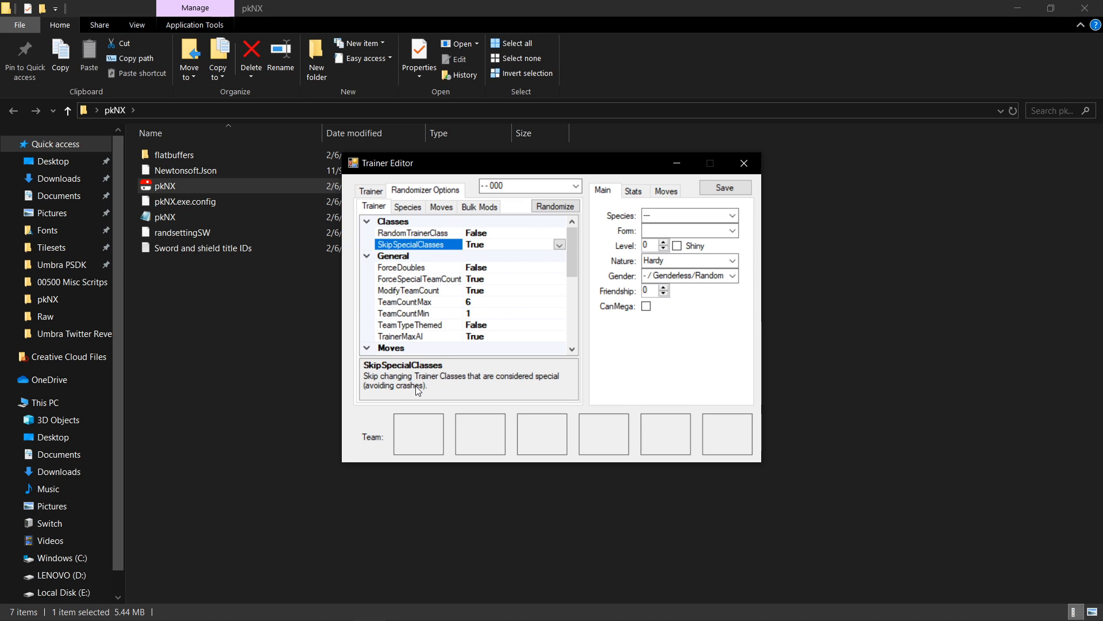
pyautogui.click(481, 267)
pyautogui.moveTo(571, 256); pyautogui.dragTo(571, 265)
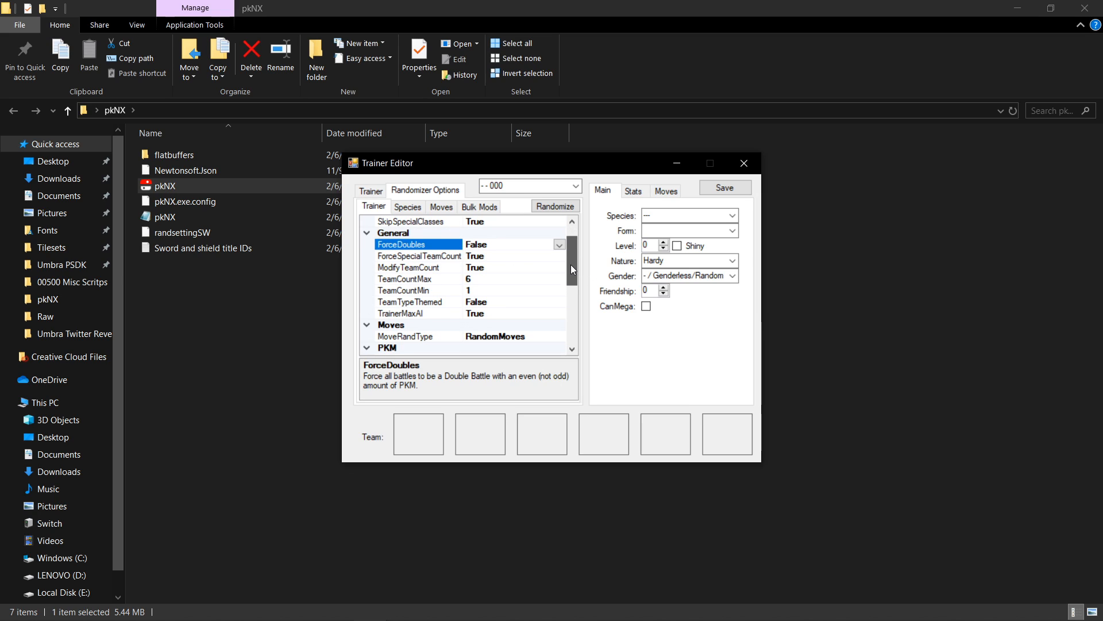
pyautogui.click(480, 272)
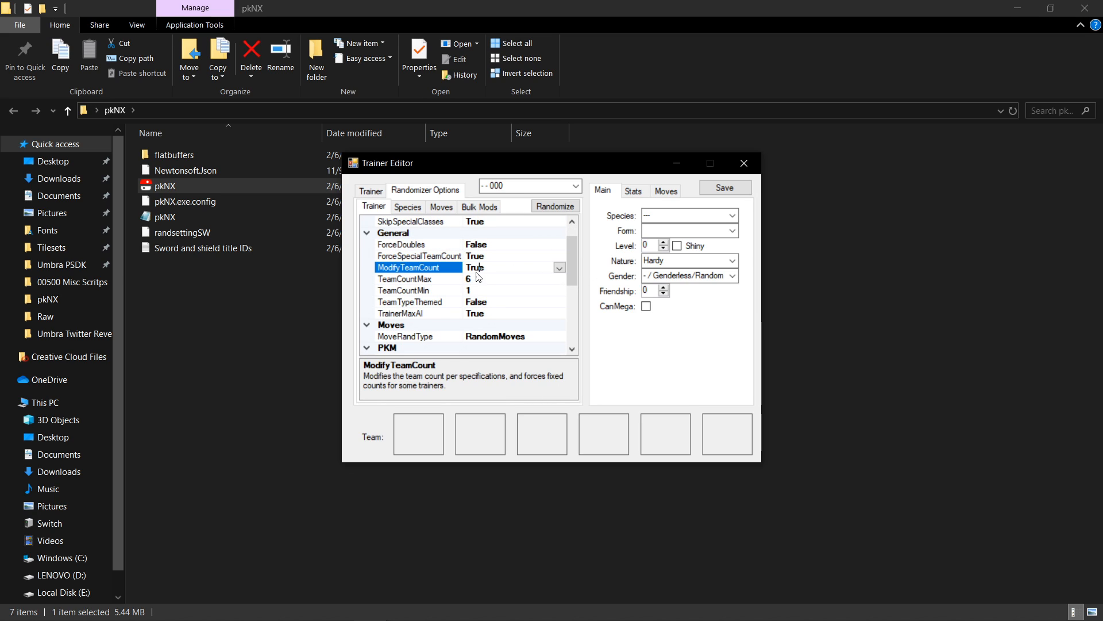
pyautogui.click(473, 290)
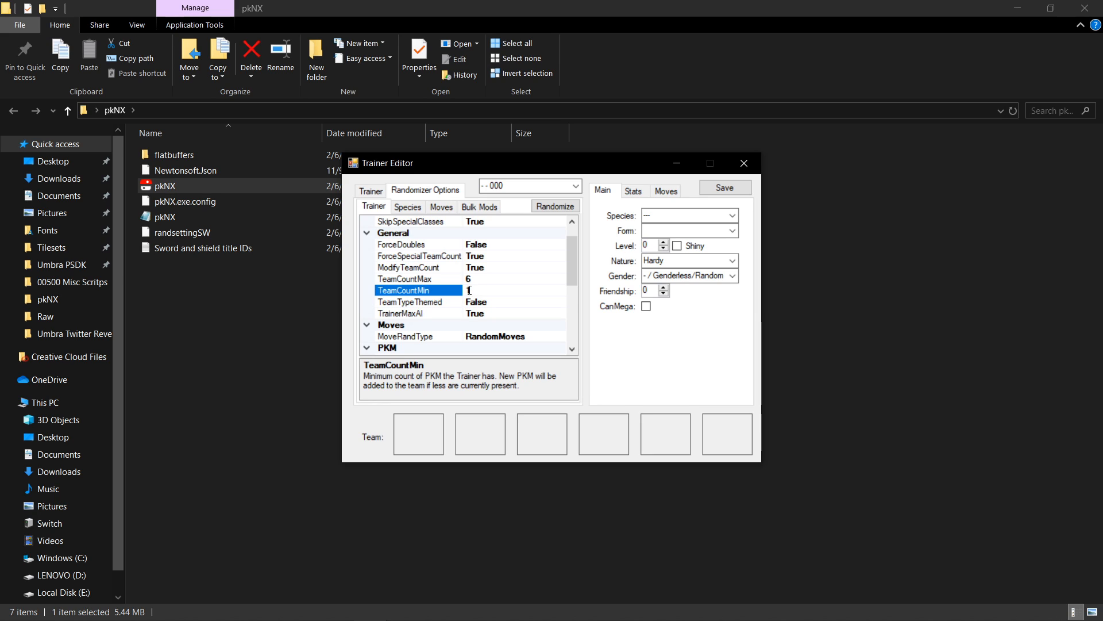
pyautogui.click(479, 257)
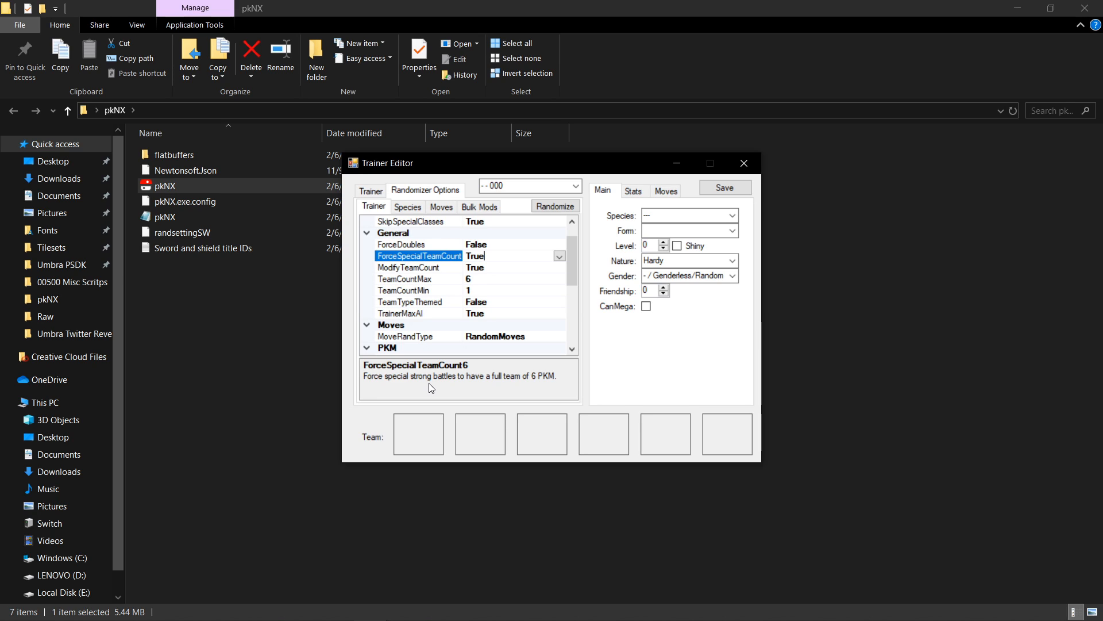
pyautogui.click(495, 314)
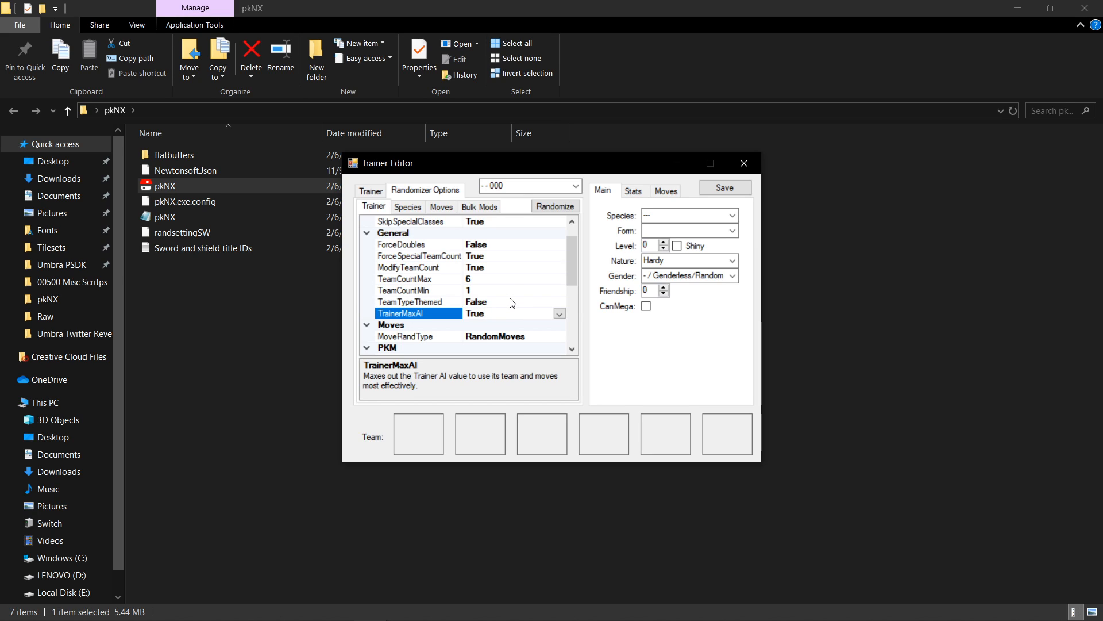
pyautogui.click(511, 300)
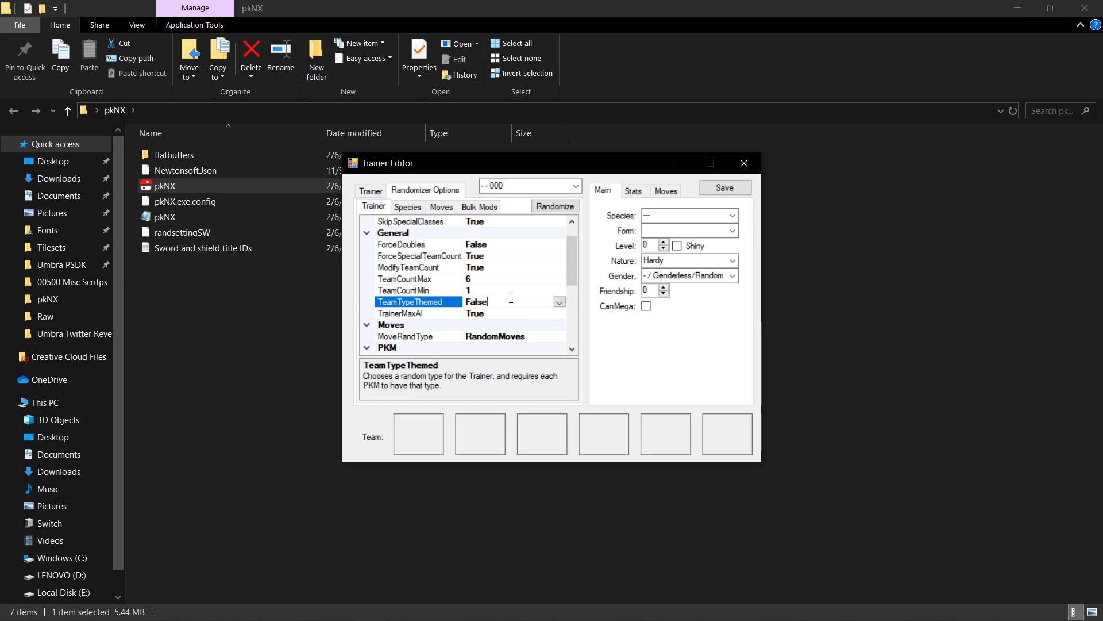
# Review the PKM and Stats randomizer settings for trainers, including held items, level boost, full evolution, Gigantamax swap, IVs and shiny chance
pyautogui.moveTo(570, 257); pyautogui.dragTo(572, 276)
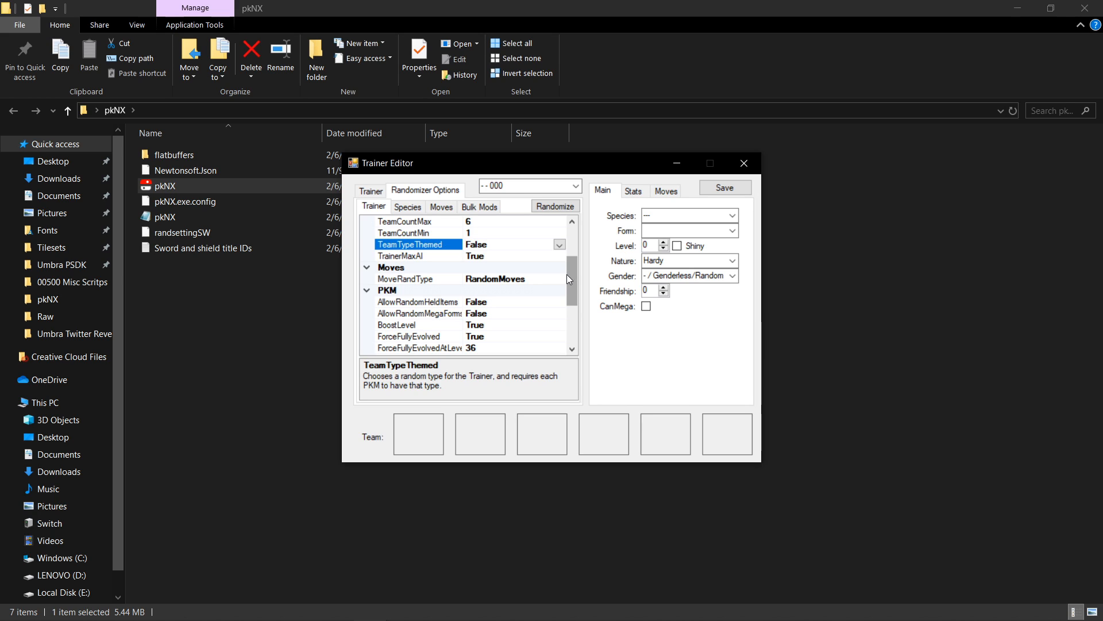
pyautogui.moveTo(569, 277); pyautogui.dragTo(573, 292)
pyautogui.click(422, 257)
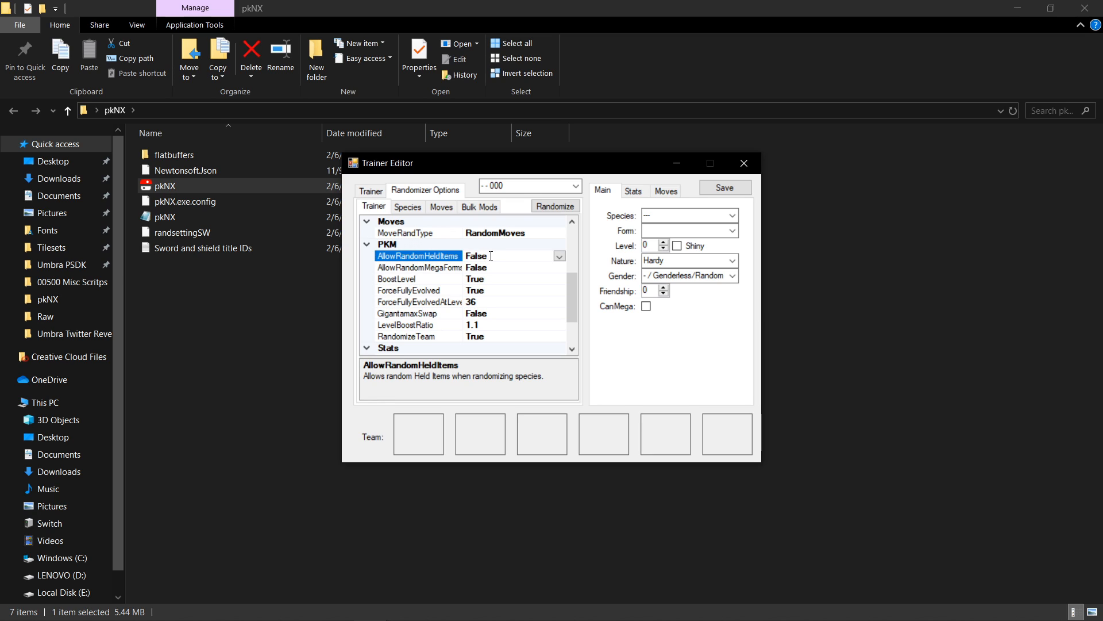
pyautogui.click(436, 269)
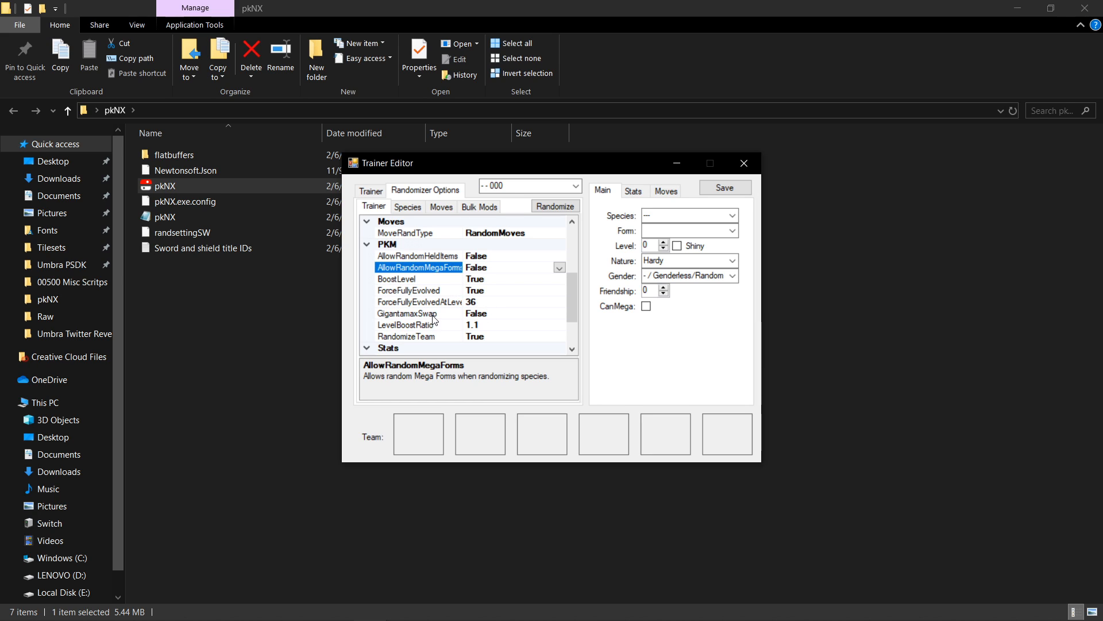
pyautogui.click(428, 325)
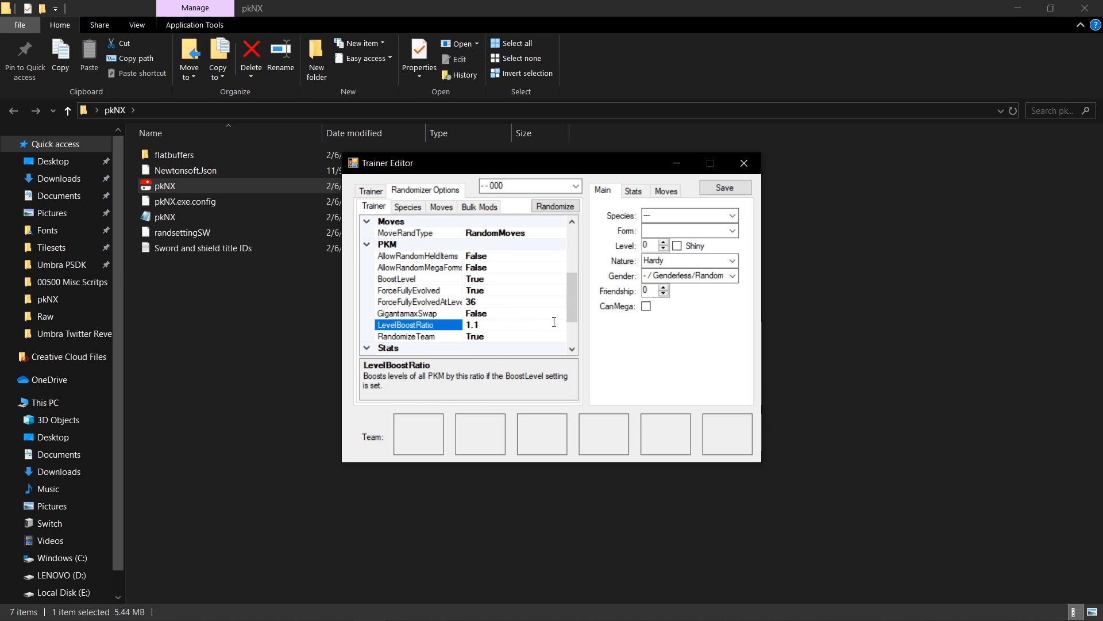
pyautogui.scroll(-1, 573, 306)
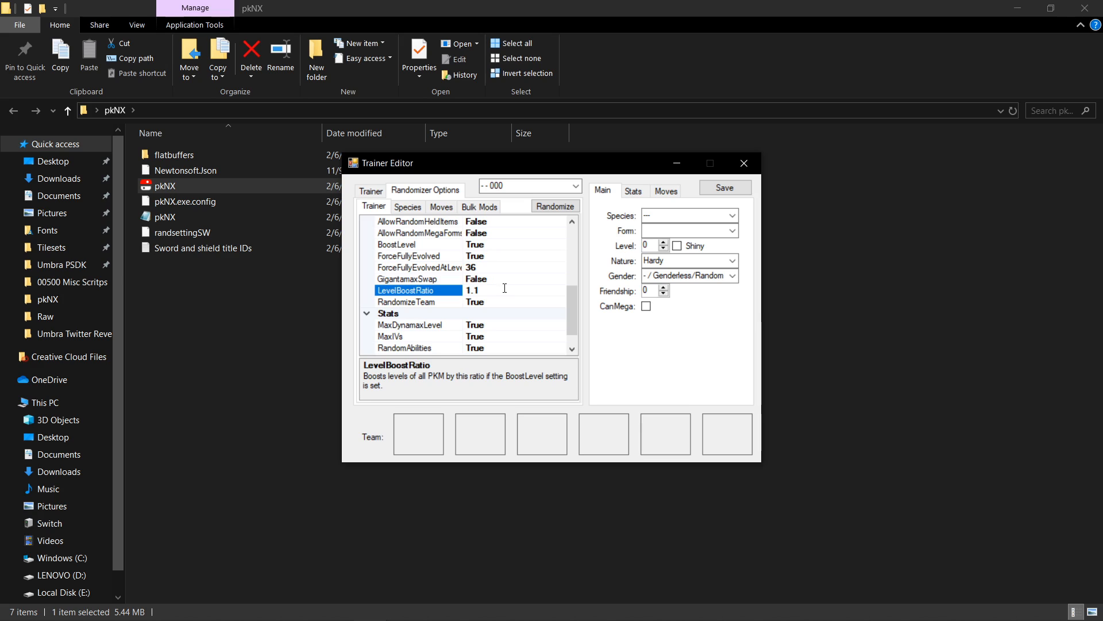
pyautogui.click(438, 280)
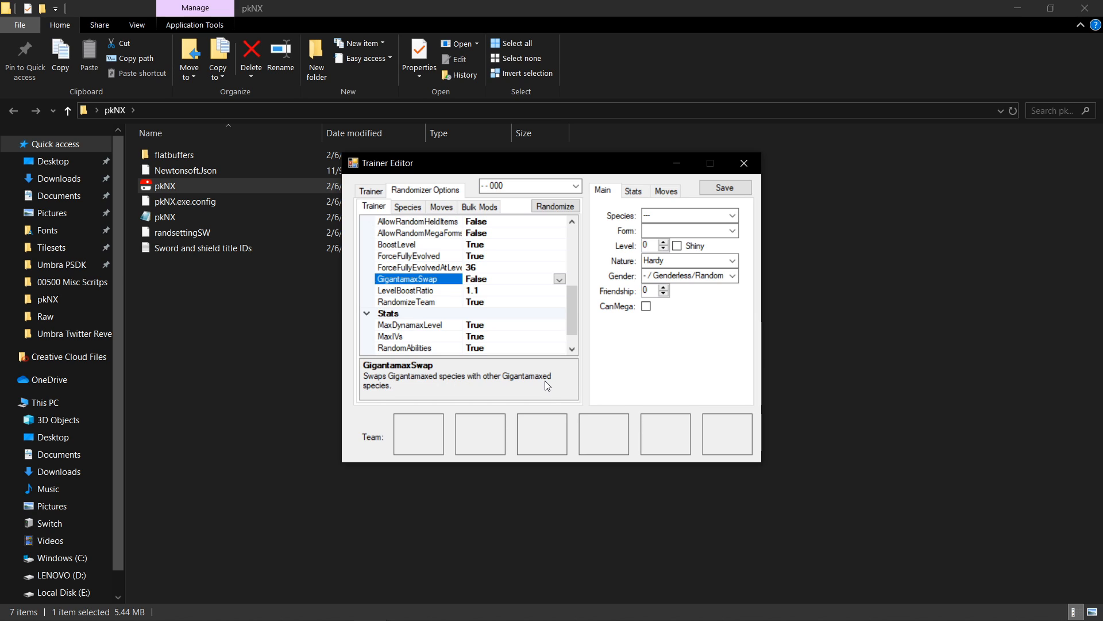
pyautogui.click(471, 268)
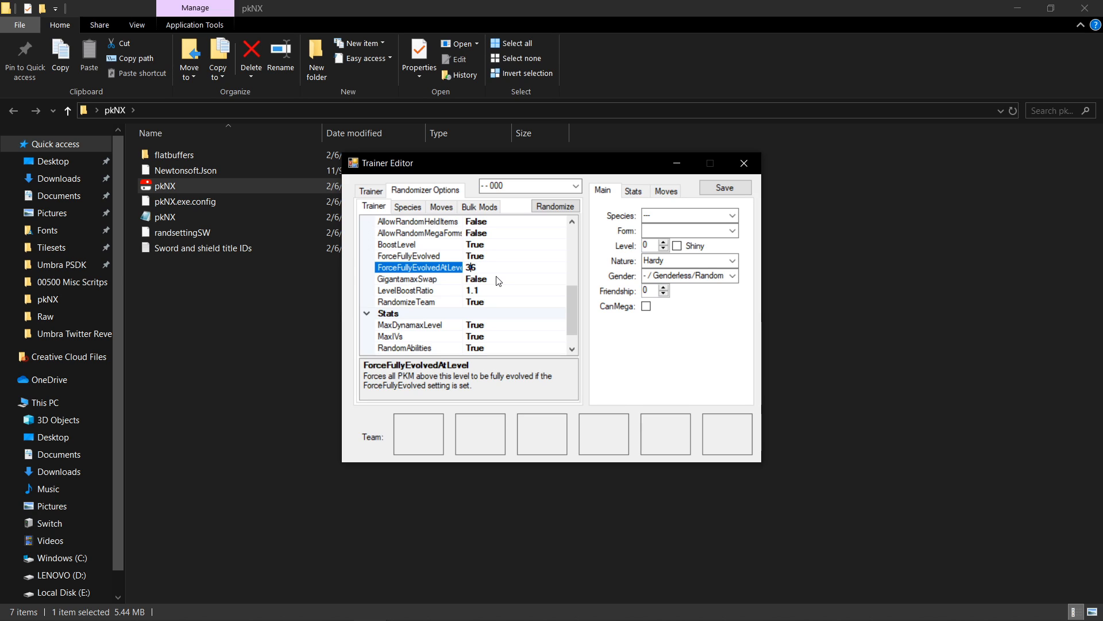
pyautogui.moveTo(574, 298); pyautogui.dragTo(574, 308)
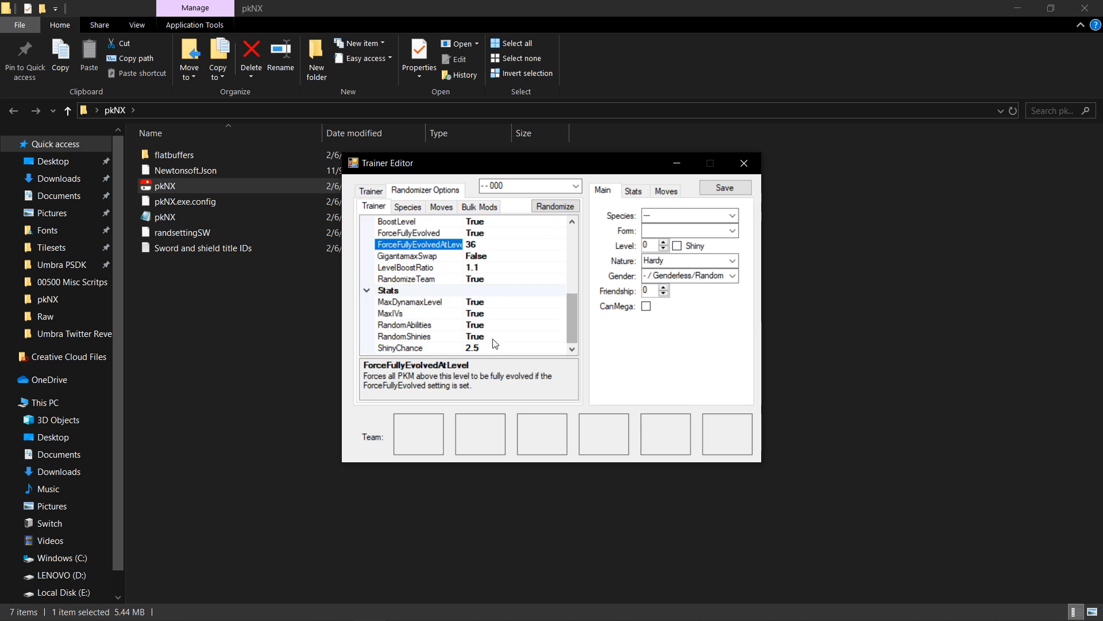
pyautogui.click(476, 348)
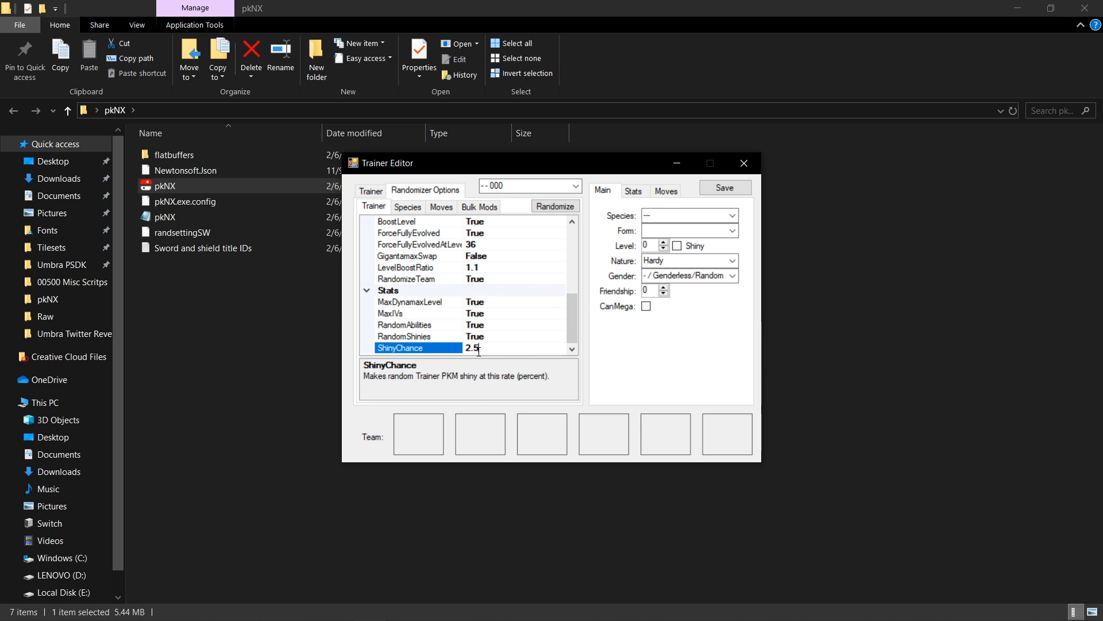
pyautogui.click(479, 315)
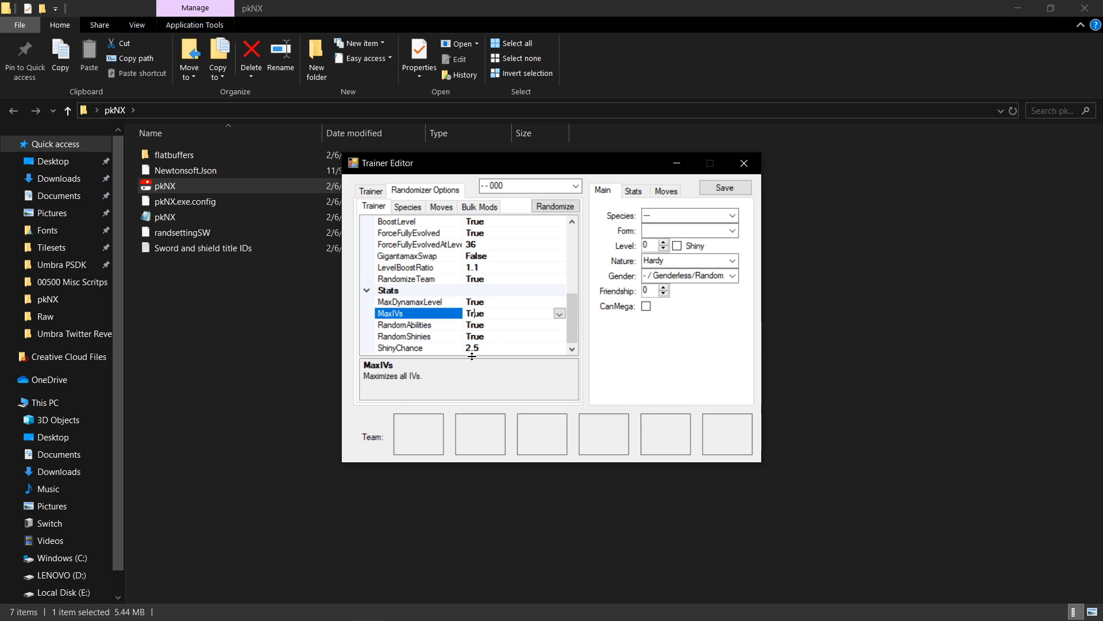
# Look through the species, moves and bulk modification settings of the trainer randomizer
pyautogui.click(404, 207)
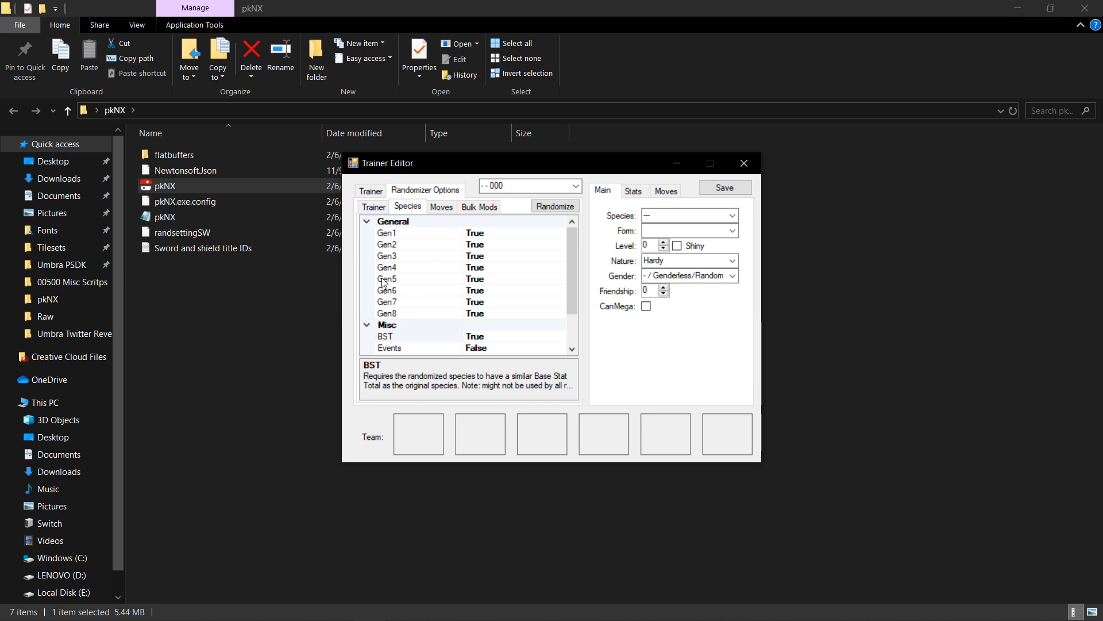
pyautogui.click(441, 208)
pyautogui.click(481, 210)
pyautogui.click(452, 210)
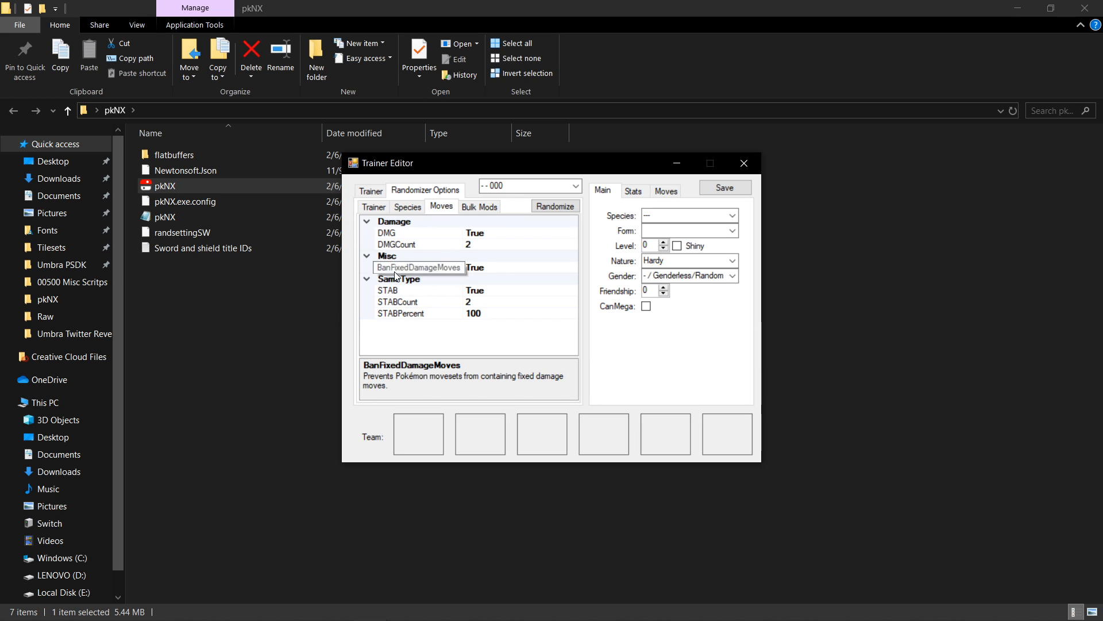
pyautogui.click(375, 209)
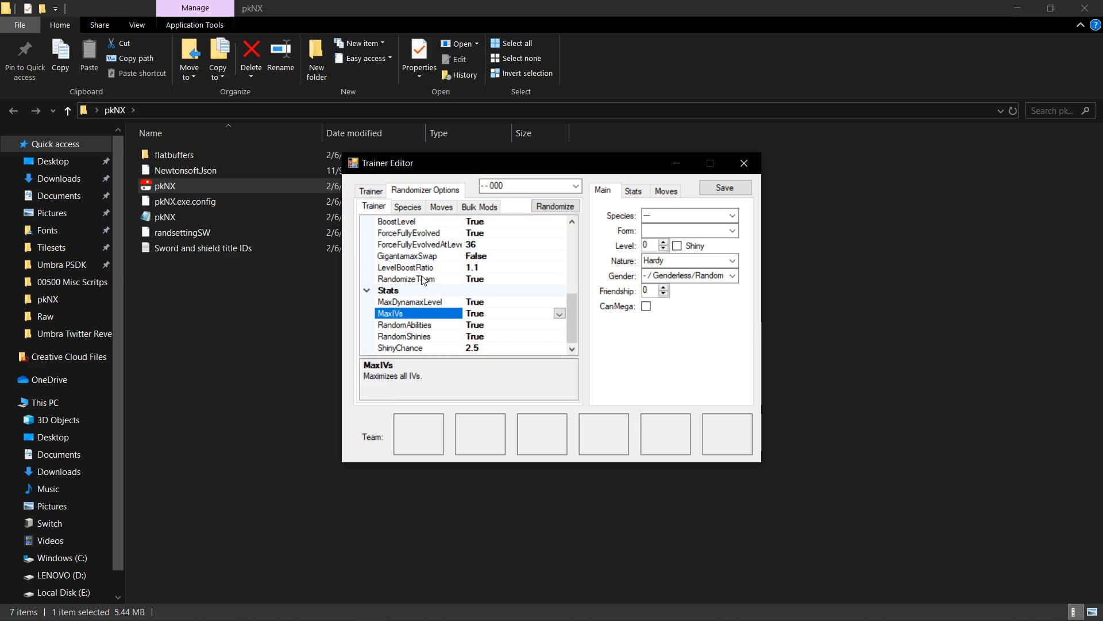
# Set the trainer MoveRandType option to LevelUpMoves and randomize the trainers
pyautogui.scroll(2, 423, 277)
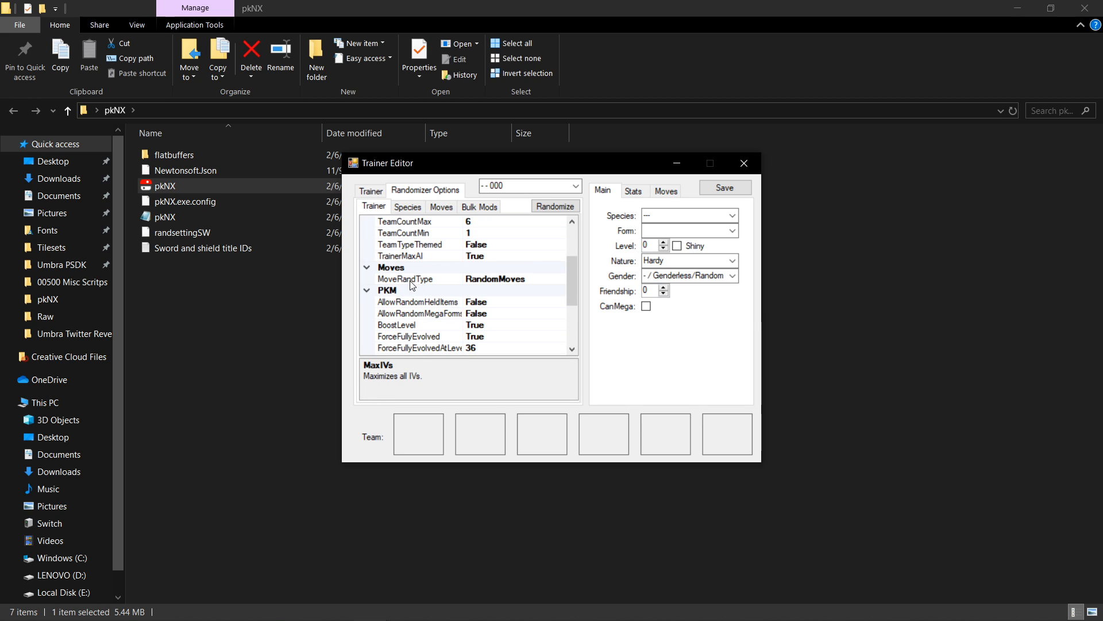
pyautogui.click(416, 280)
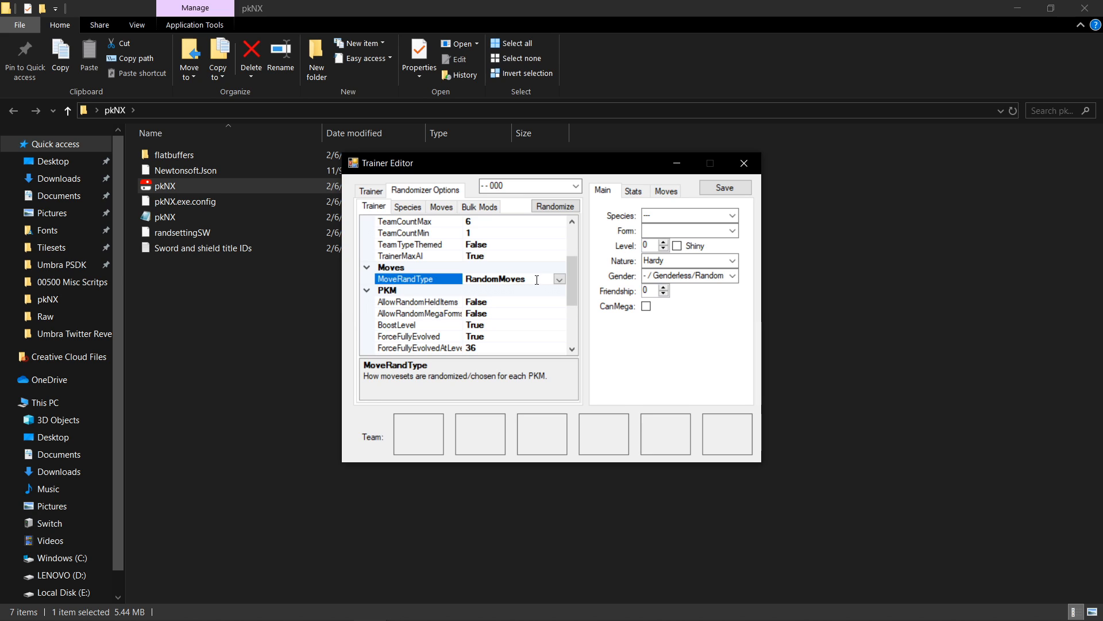
pyautogui.click(558, 279)
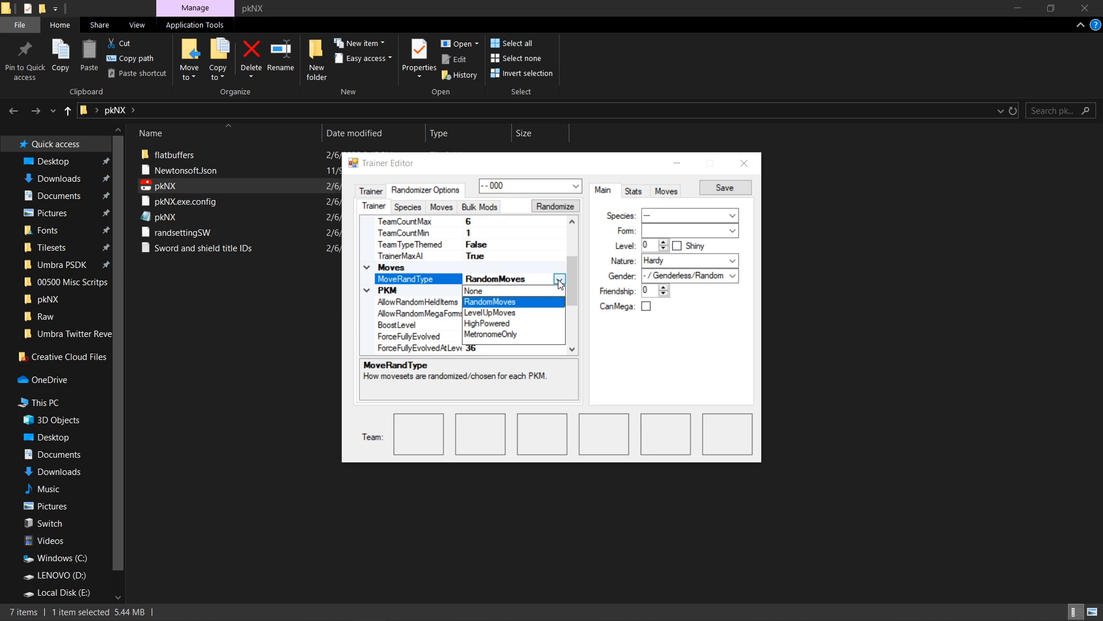
pyautogui.click(495, 312)
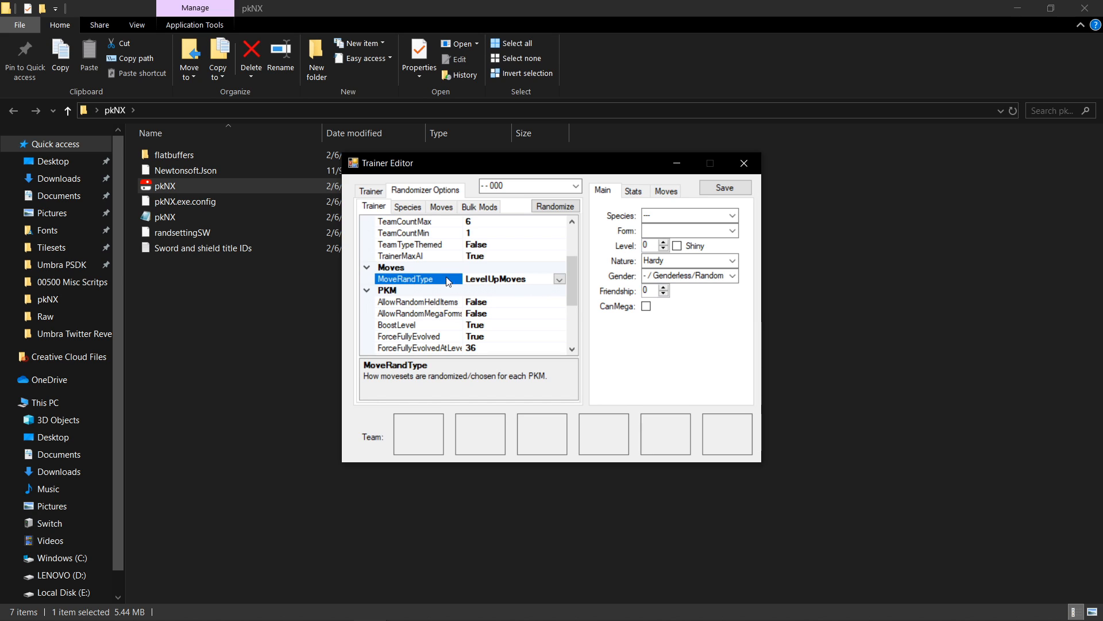
pyautogui.click(544, 205)
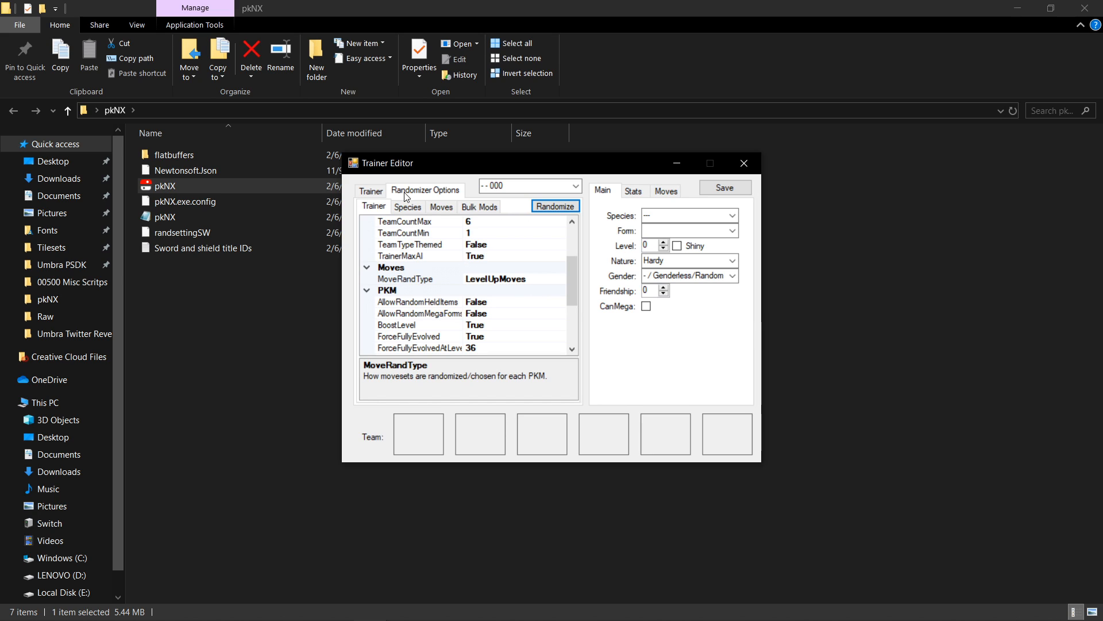
# Browse the randomized trainers to Hop - 005 to check the team, and randomize the trainers again
pyautogui.click(372, 193)
pyautogui.scroll(-1, 509, 183)
pyautogui.scroll(-5, 509, 183)
pyautogui.scroll(1, 509, 183)
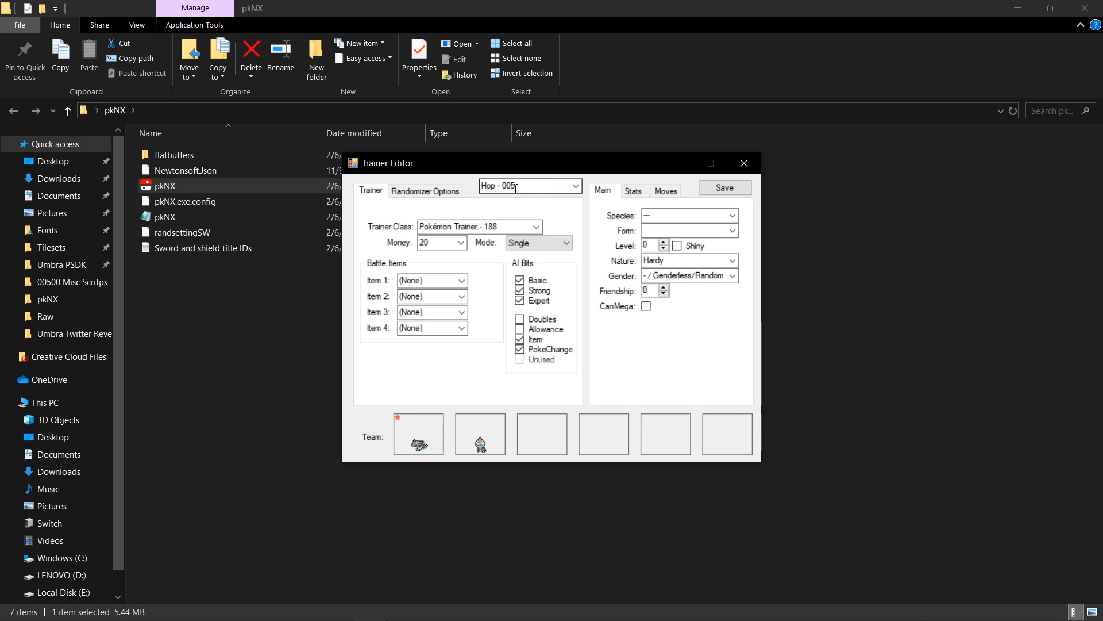
pyautogui.click(446, 190)
pyautogui.click(563, 204)
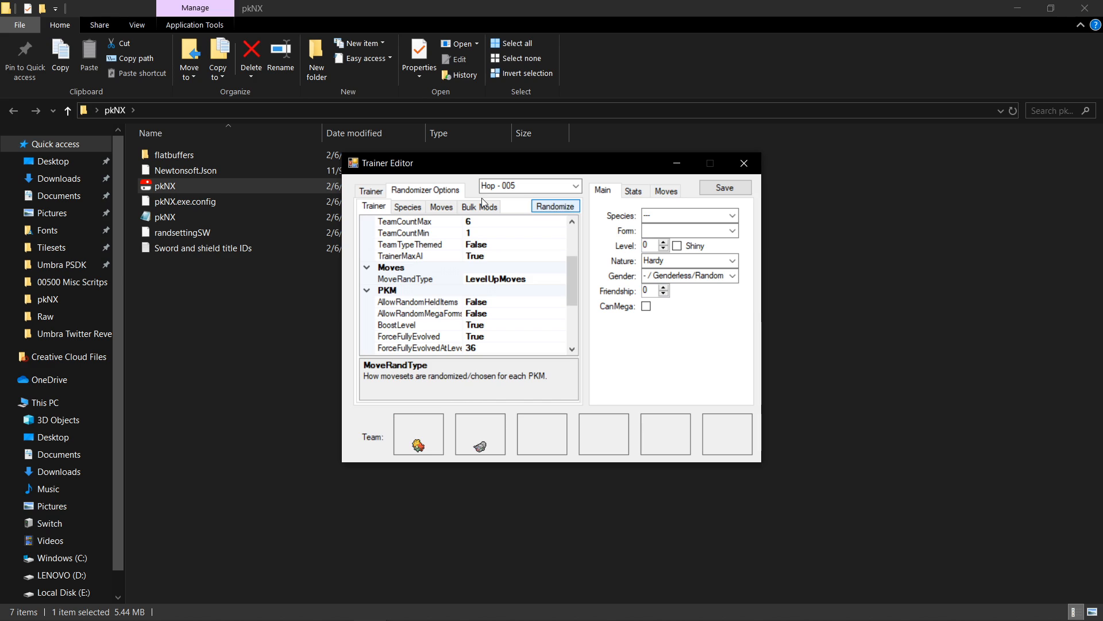
pyautogui.click(372, 190)
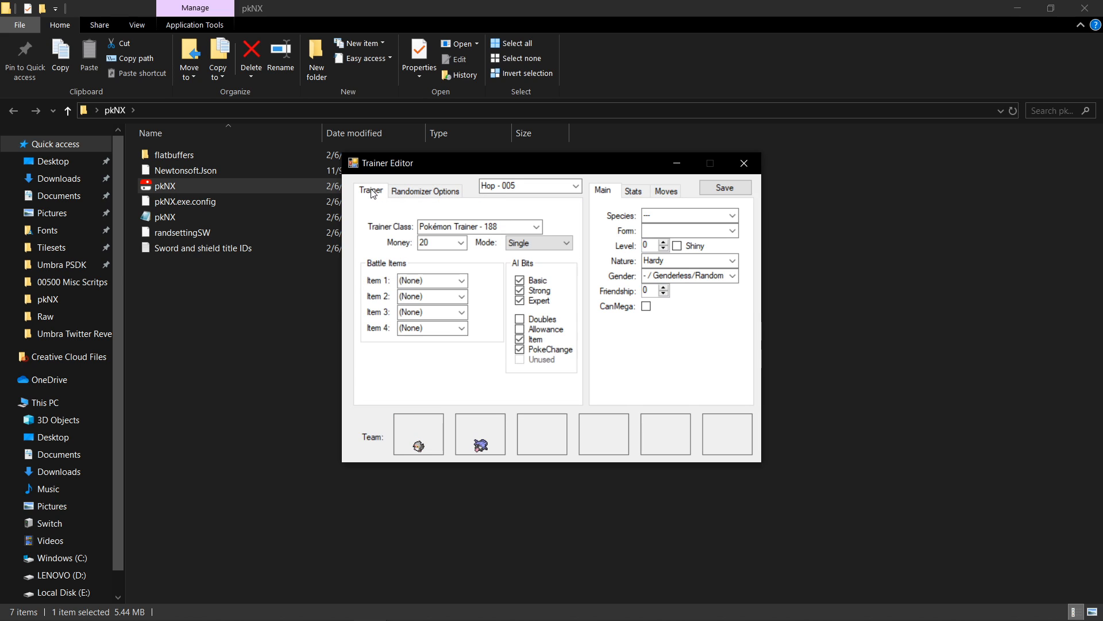
# Recheck the trainer randomizer options and the trainer entries, and save the trainer changes
pyautogui.click(437, 192)
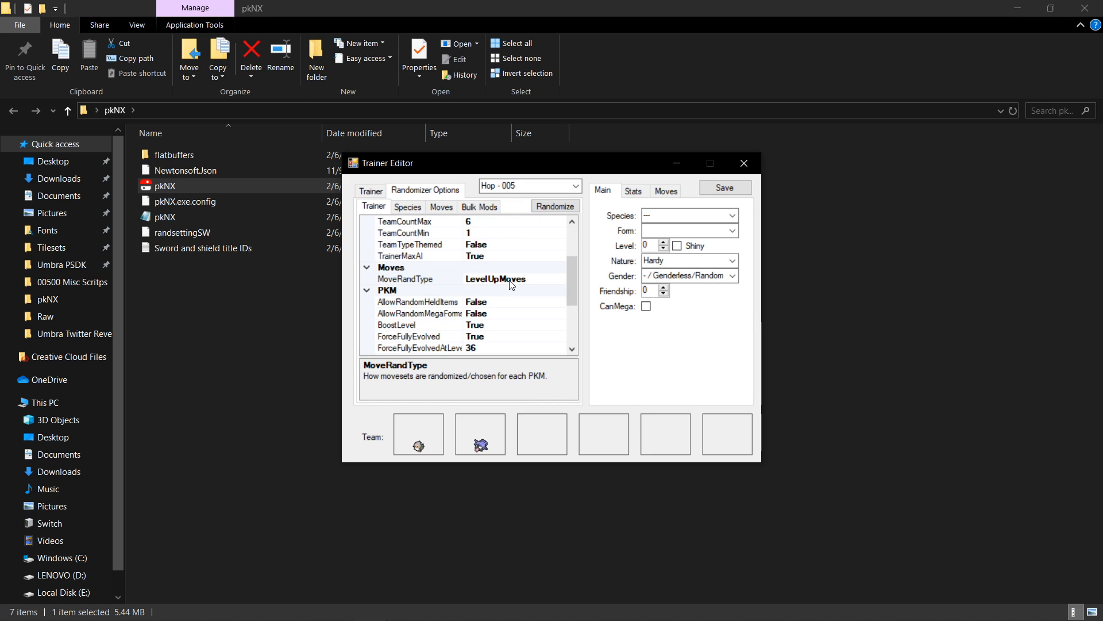
pyautogui.click(377, 193)
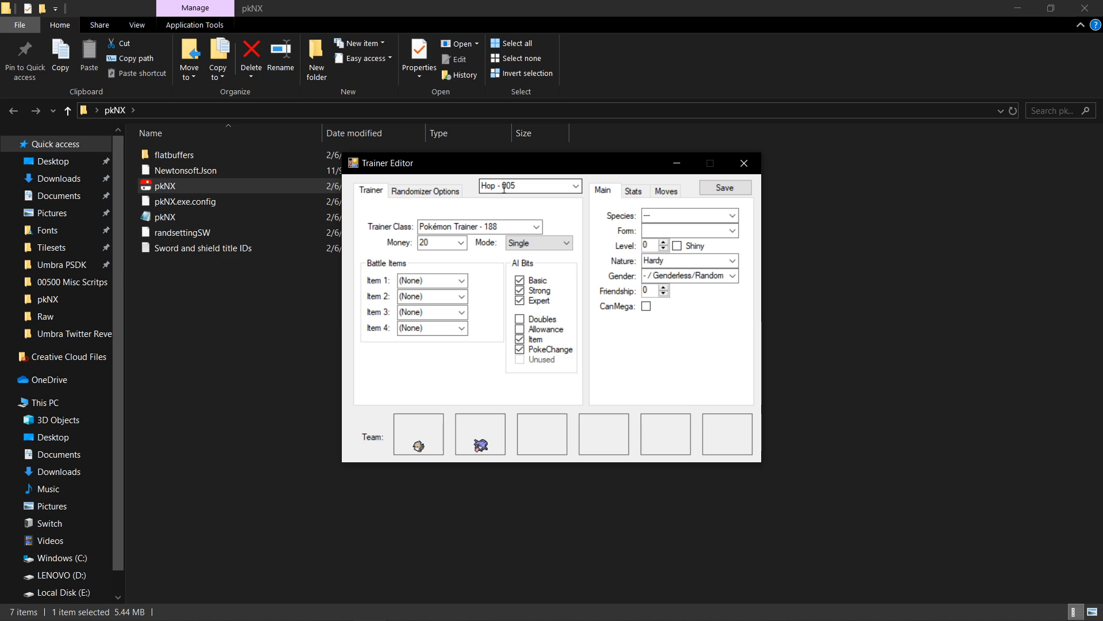
pyautogui.scroll(-1, 505, 187)
pyautogui.click(725, 189)
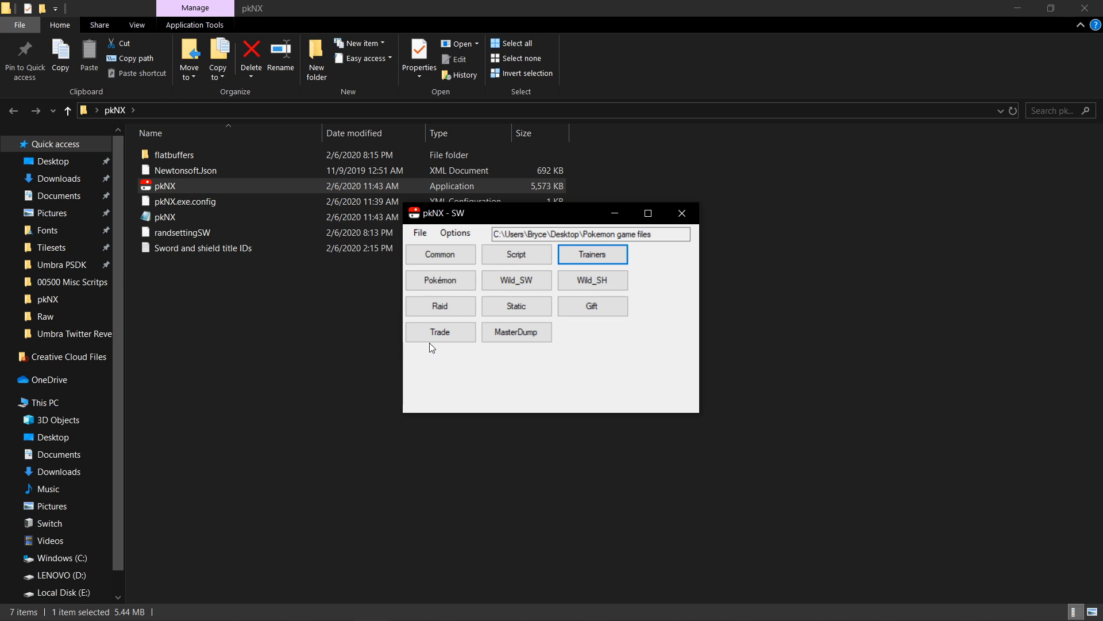
# Try to open the gift encounter editor, dismiss the error dialog and close pkNX
pyautogui.click(592, 305)
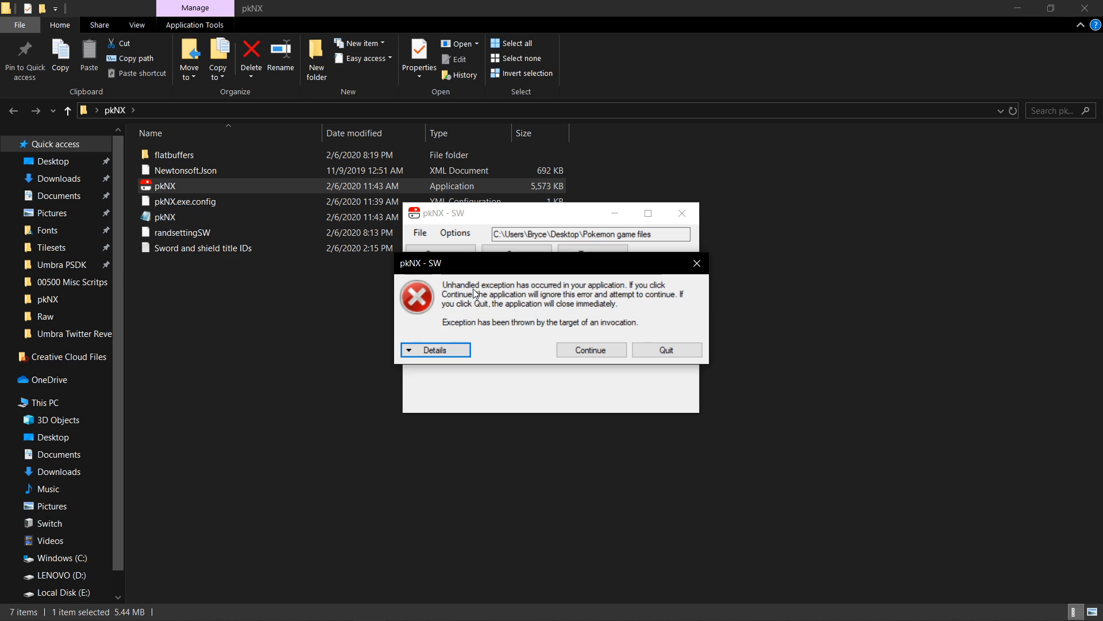
pyautogui.click(663, 350)
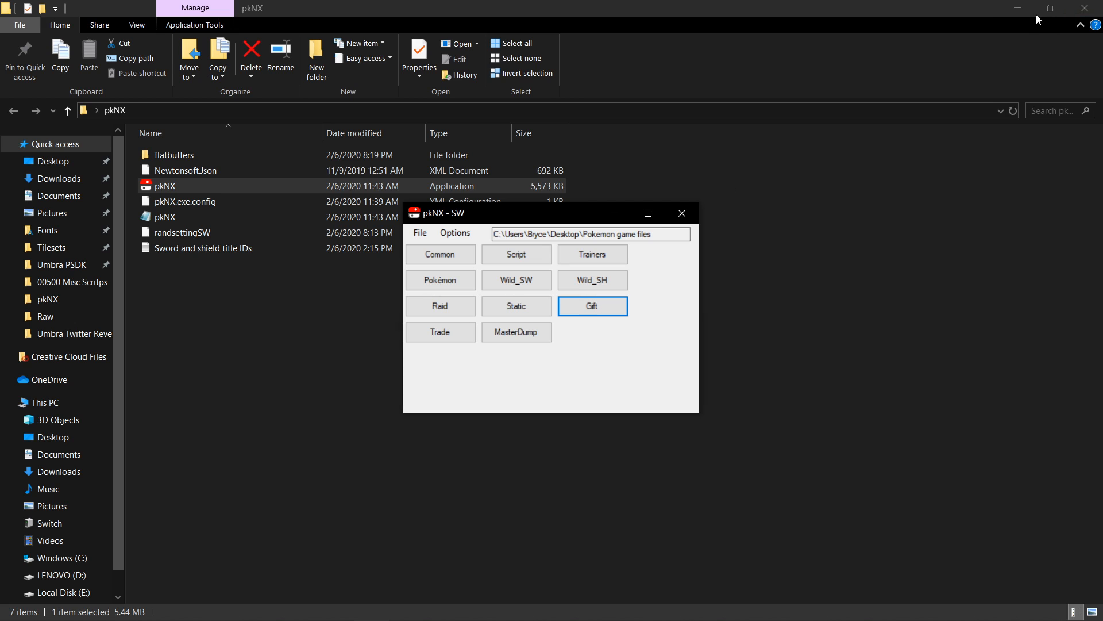
pyautogui.click(1017, 8)
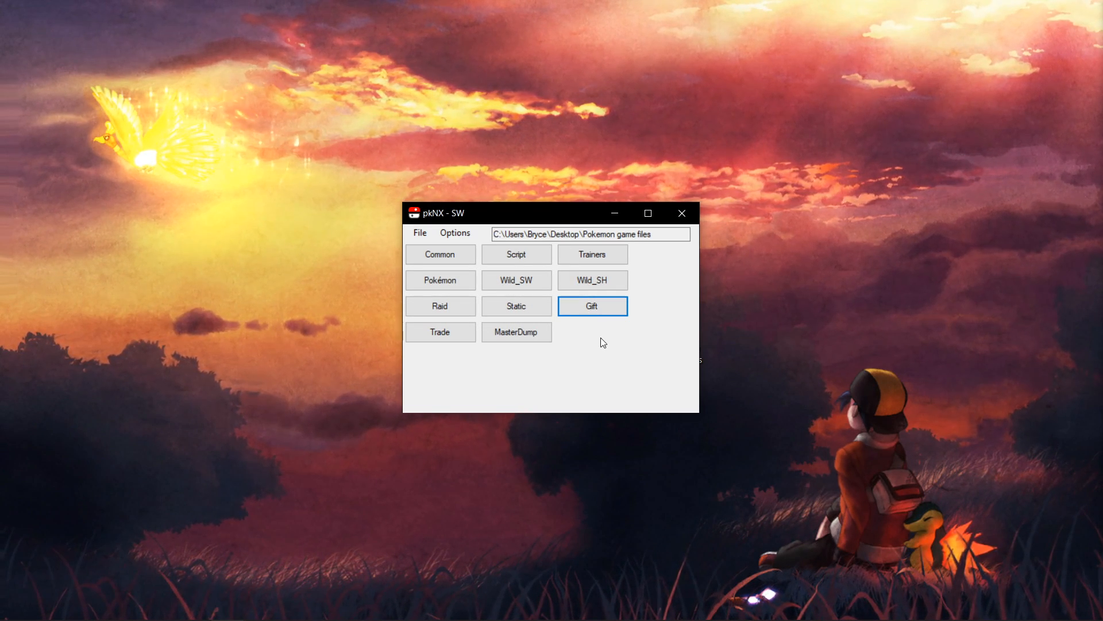
pyautogui.click(682, 213)
# Check the Pokemon game files folder for the 0100ABF008968000 output folder and close the window
pyautogui.doubleClick(698, 345)
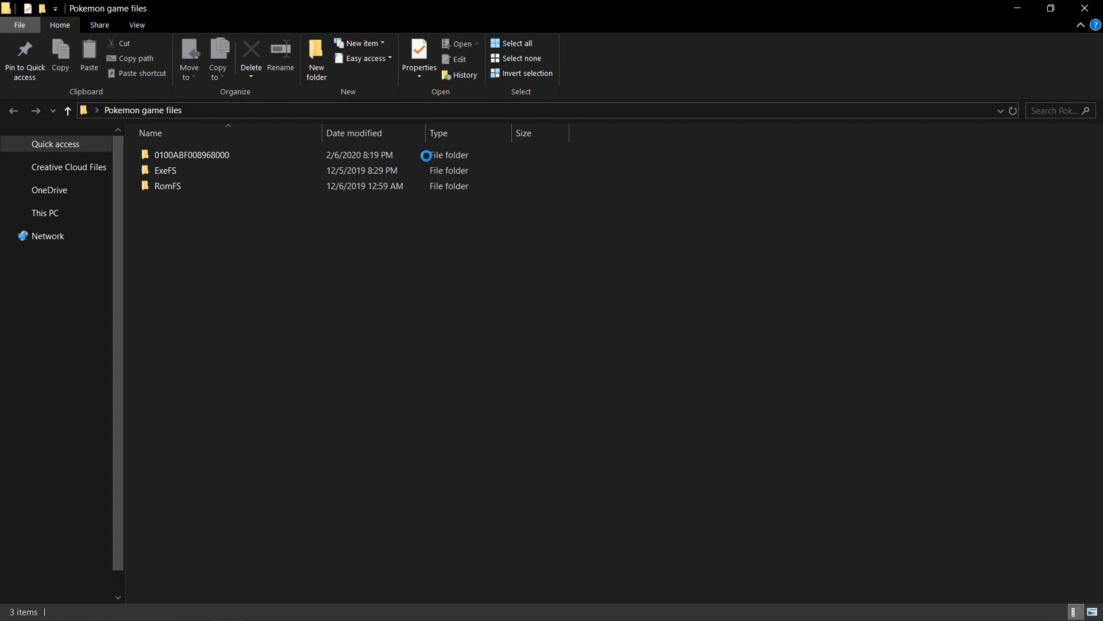
pyautogui.moveTo(639, 159); pyautogui.dragTo(164, 139)
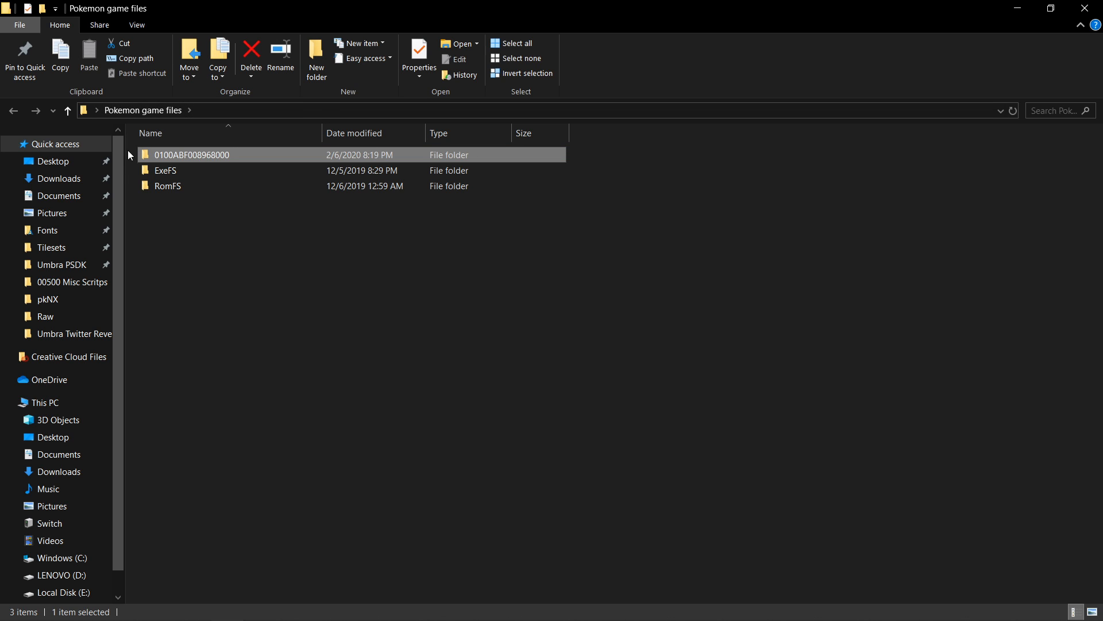
pyautogui.click(1077, 8)
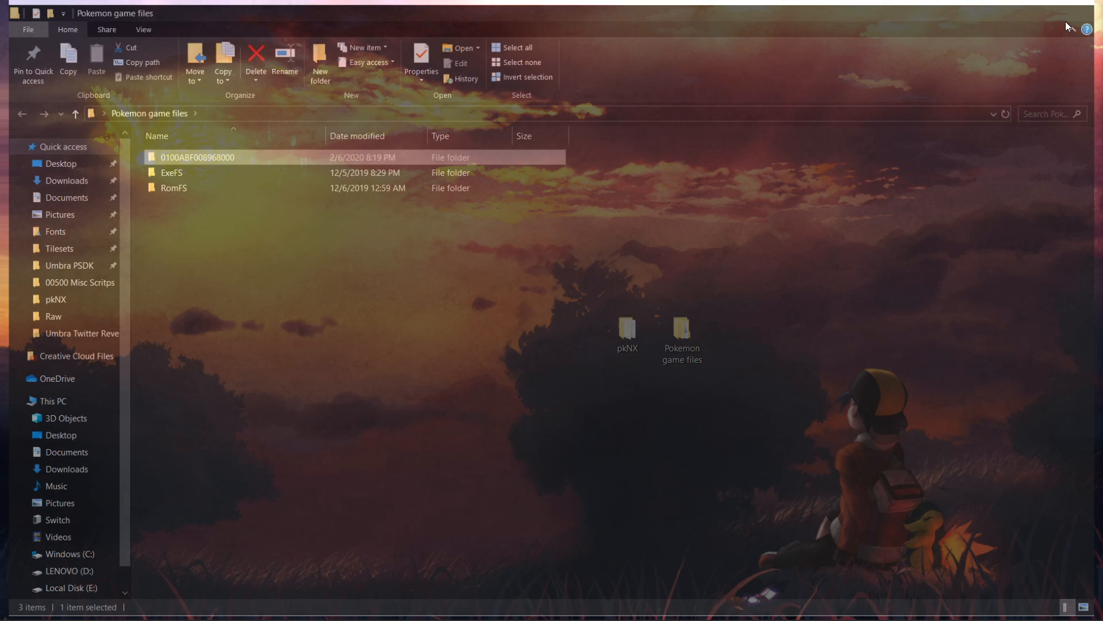
# Relaunch the pkNX application from its desktop folder
pyautogui.doubleClick(628, 329)
pyautogui.click(704, 216)
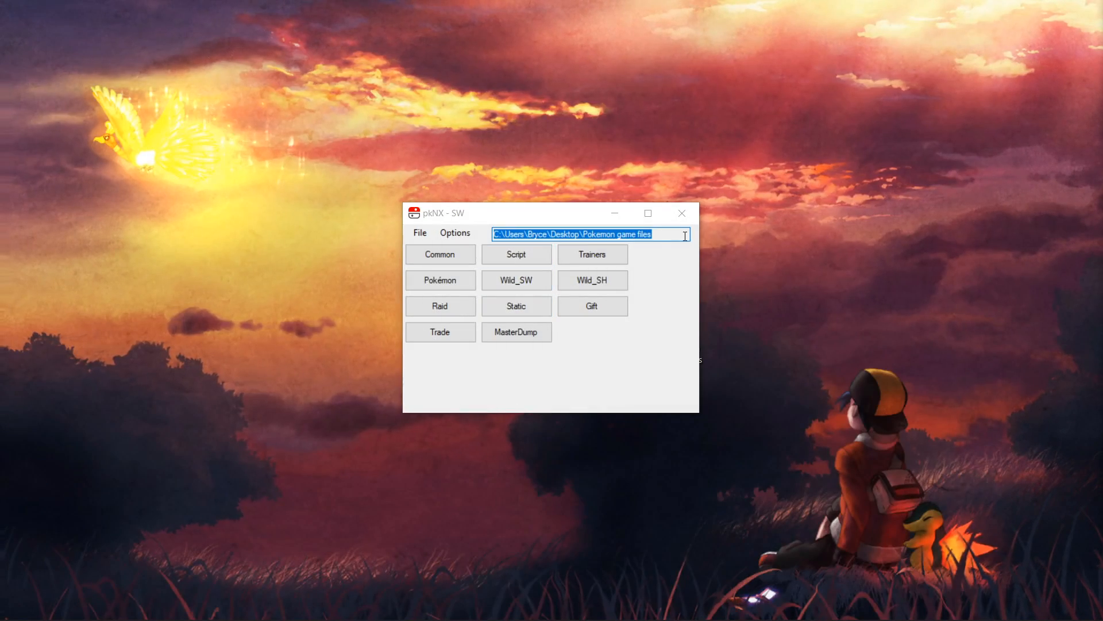
pyautogui.click(685, 236)
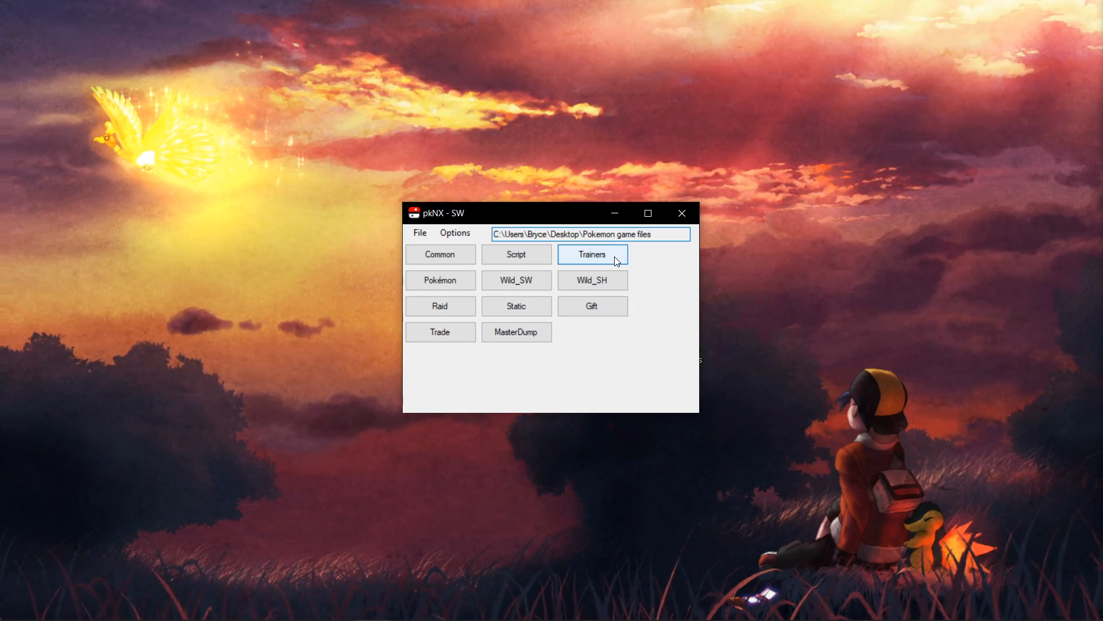
# Check the team of Hop - 005 in the trainer editor and save the trainer data
pyautogui.click(614, 256)
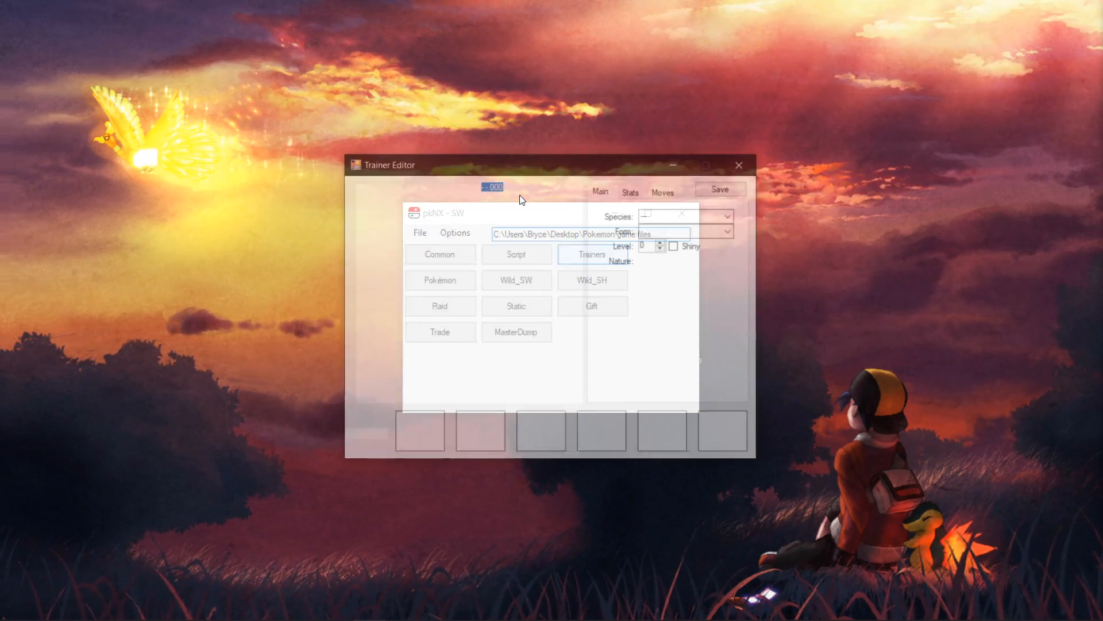
pyautogui.click(456, 189)
pyautogui.click(371, 189)
pyautogui.scroll(-3, 520, 185)
pyautogui.scroll(-2, 521, 185)
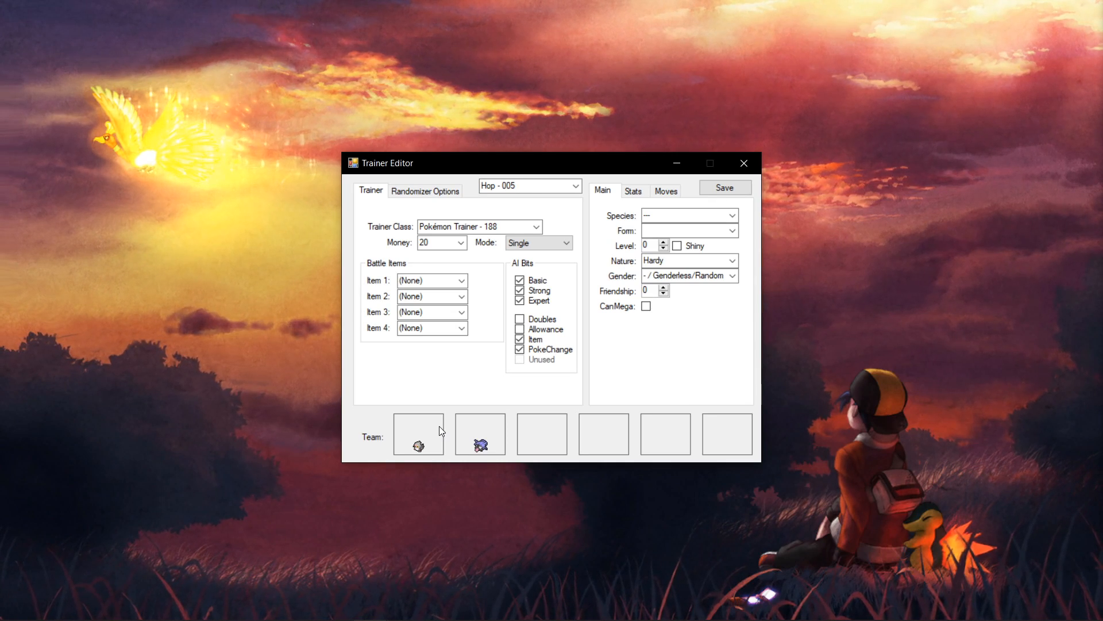
pyautogui.click(721, 187)
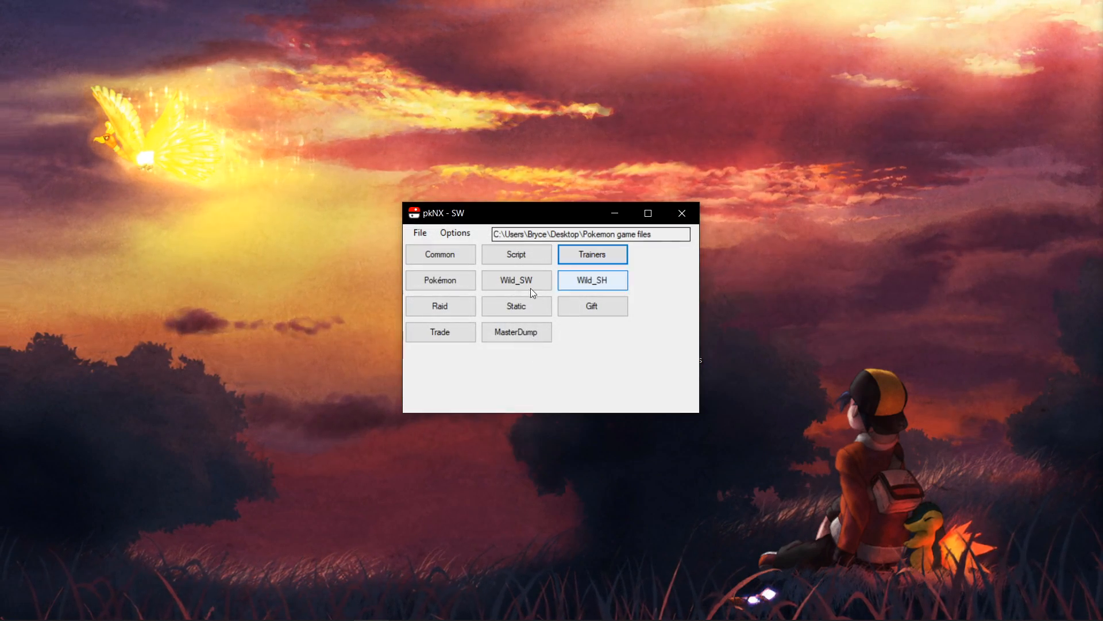
# Open the gift encounters and set ShinyLock to 0 for entry 1
pyautogui.click(591, 309)
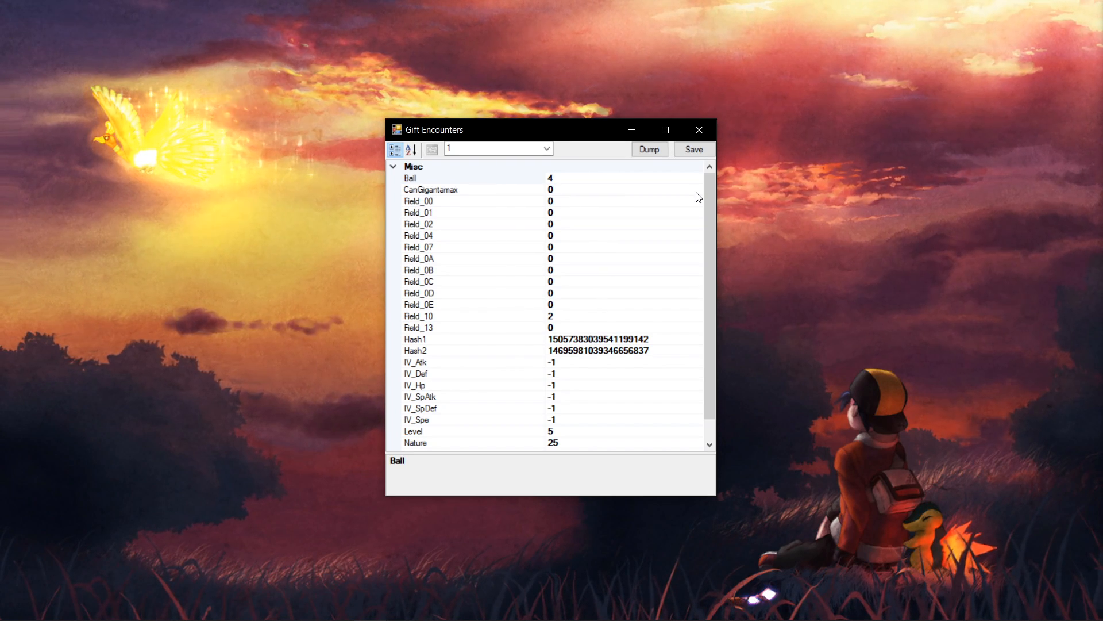
pyautogui.moveTo(708, 182); pyautogui.dragTo(715, 281)
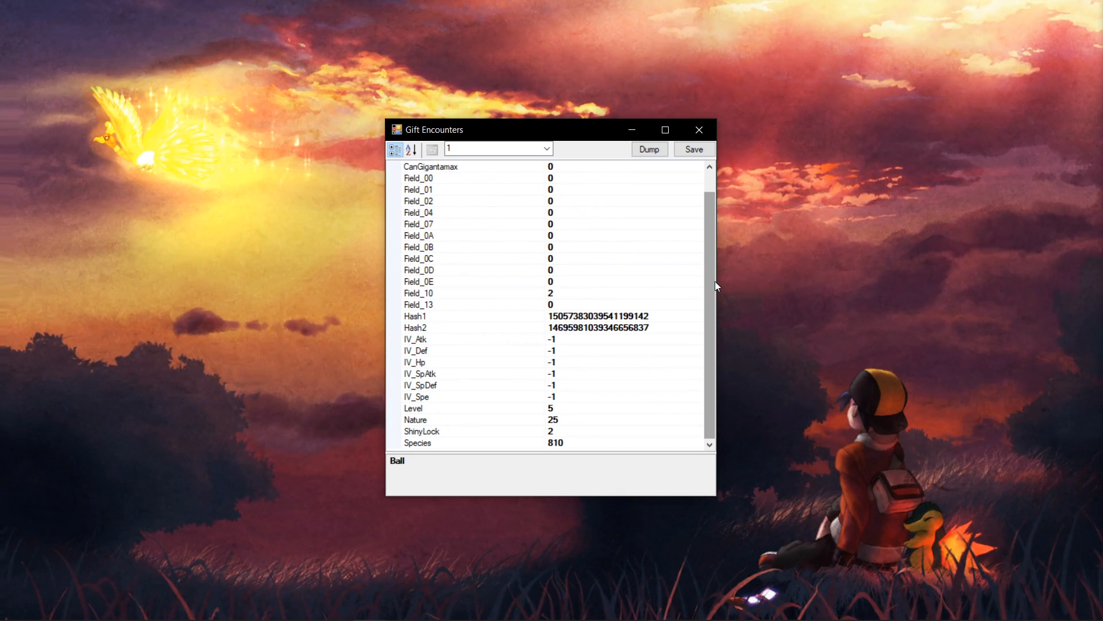
pyautogui.moveTo(715, 281); pyautogui.dragTo(714, 281)
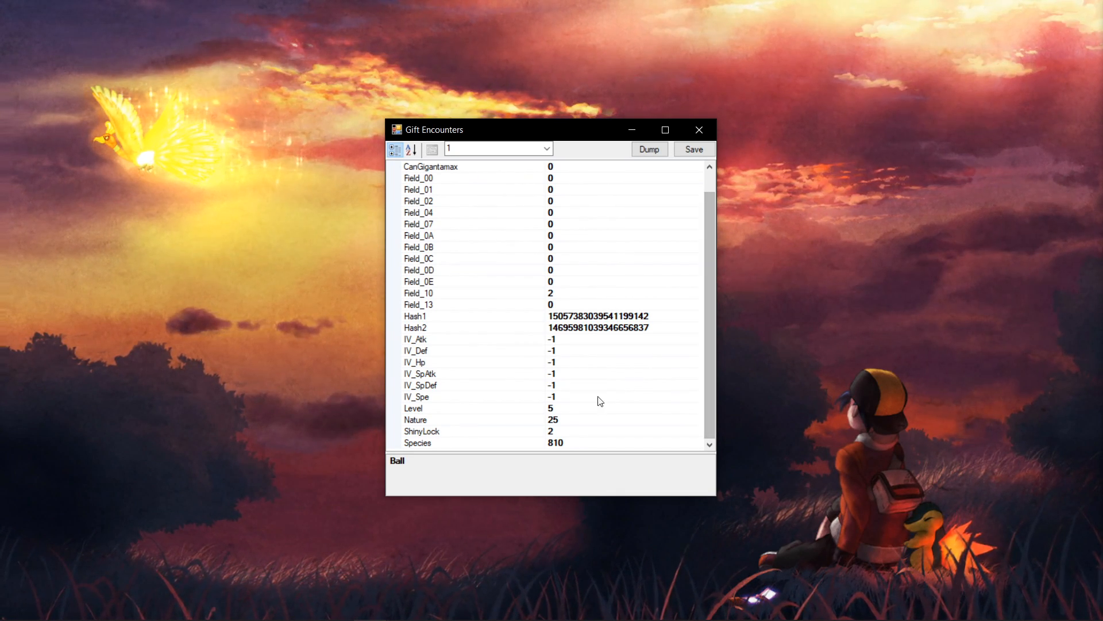
pyautogui.click(556, 431)
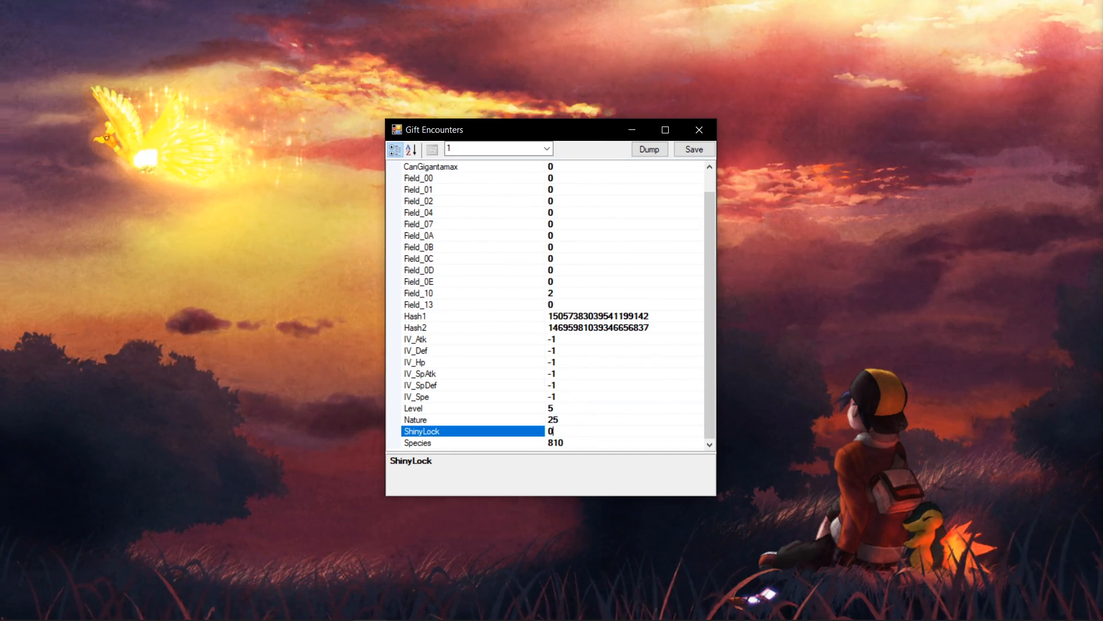
pyautogui.click(566, 443)
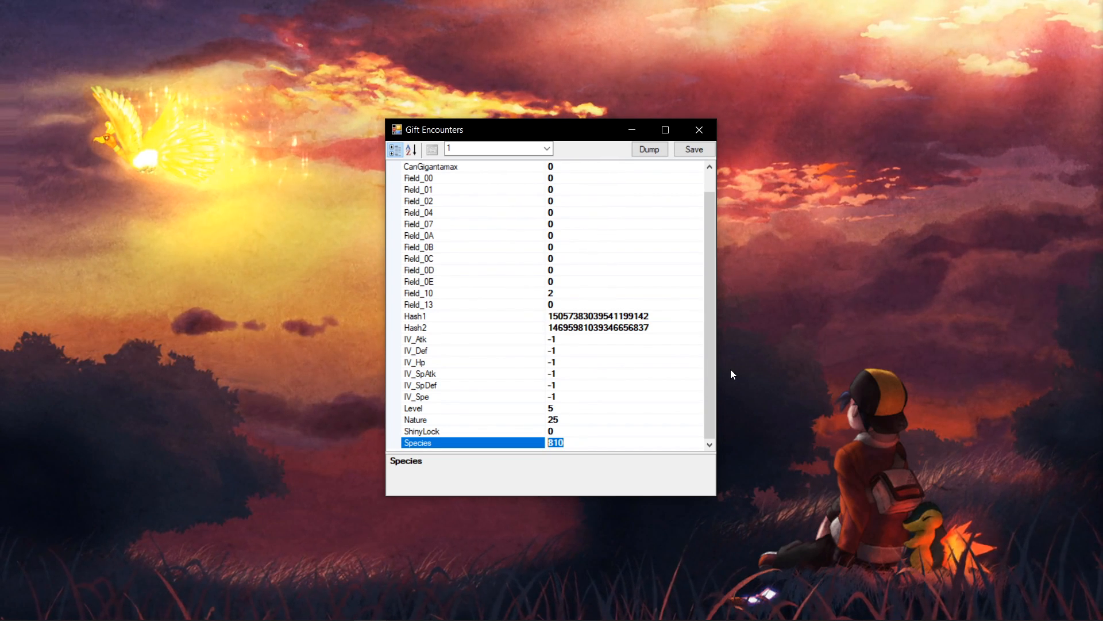
pyautogui.moveTo(709, 339); pyautogui.dragTo(702, 207)
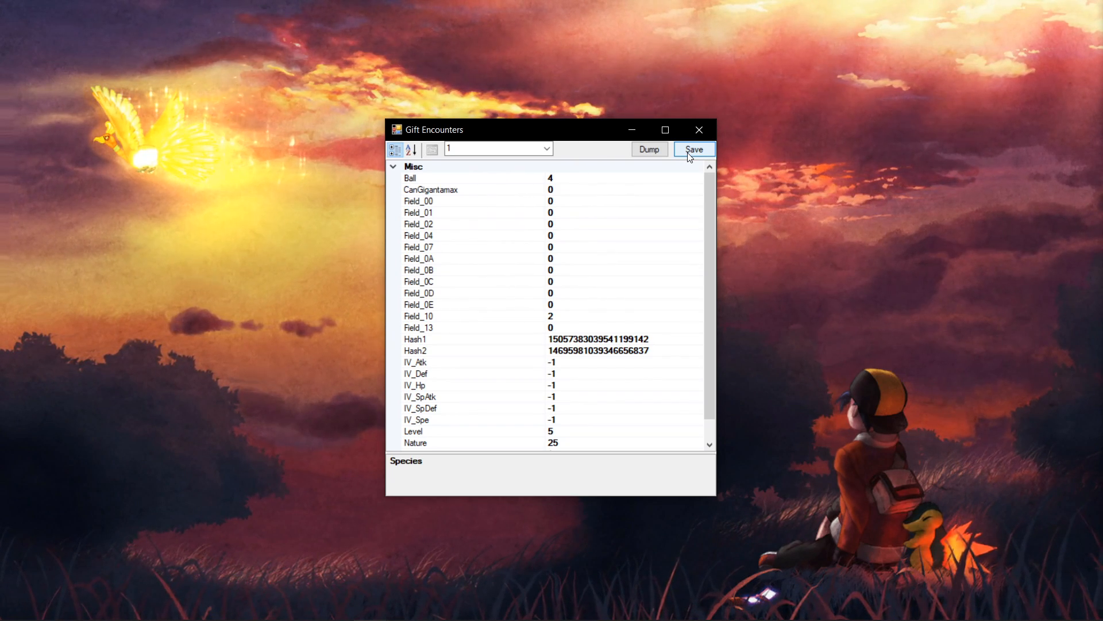
# Browse the gift encounter entries up to entry 12, comparing their species and levels
pyautogui.scroll(-5, 526, 151)
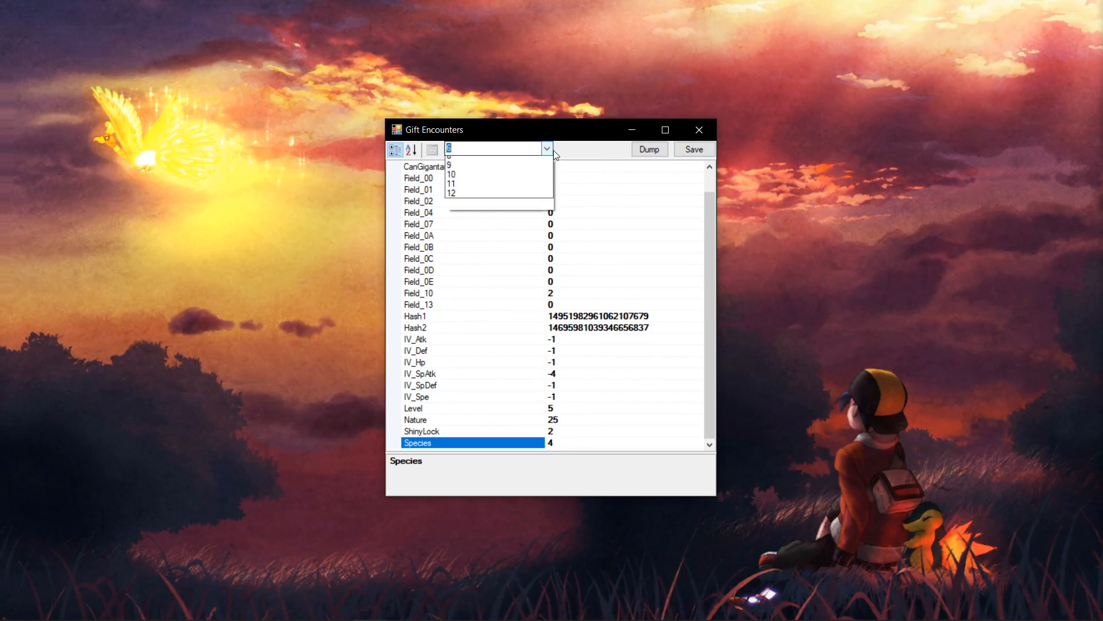
pyautogui.click(547, 149)
pyautogui.click(491, 264)
pyautogui.scroll(7, 483, 149)
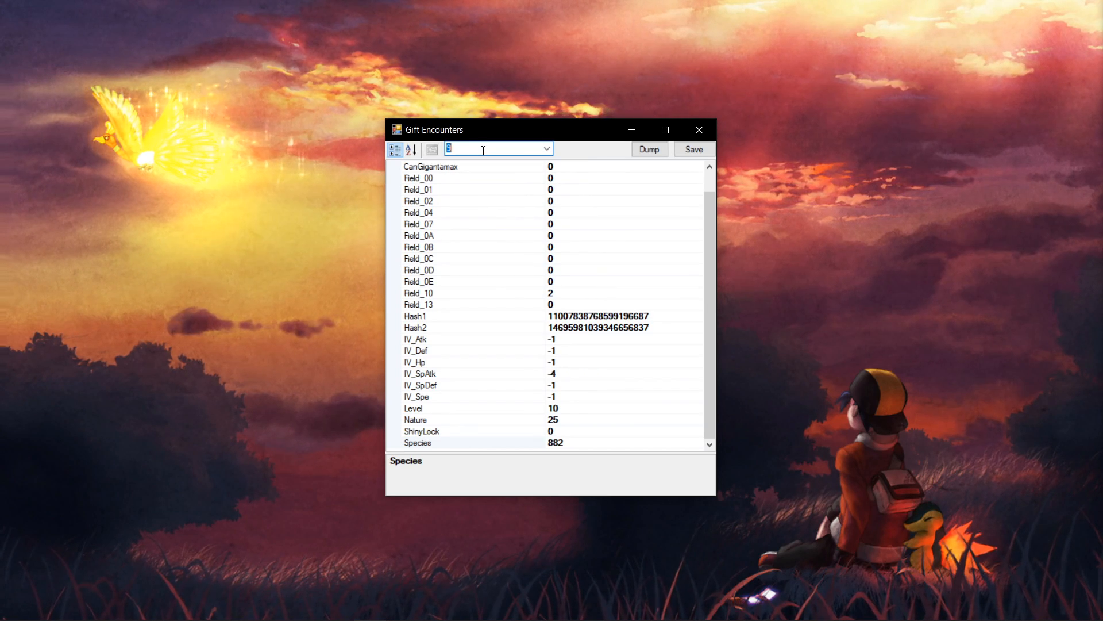
pyautogui.scroll(2, 483, 150)
pyautogui.scroll(-5, 502, 148)
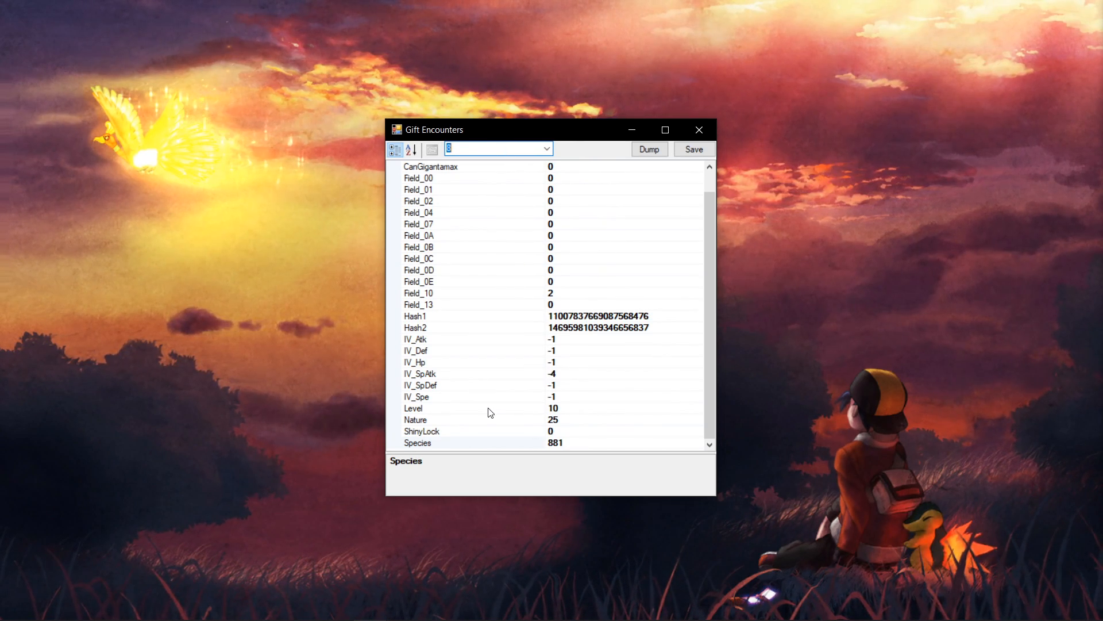
pyautogui.scroll(-4, 468, 148)
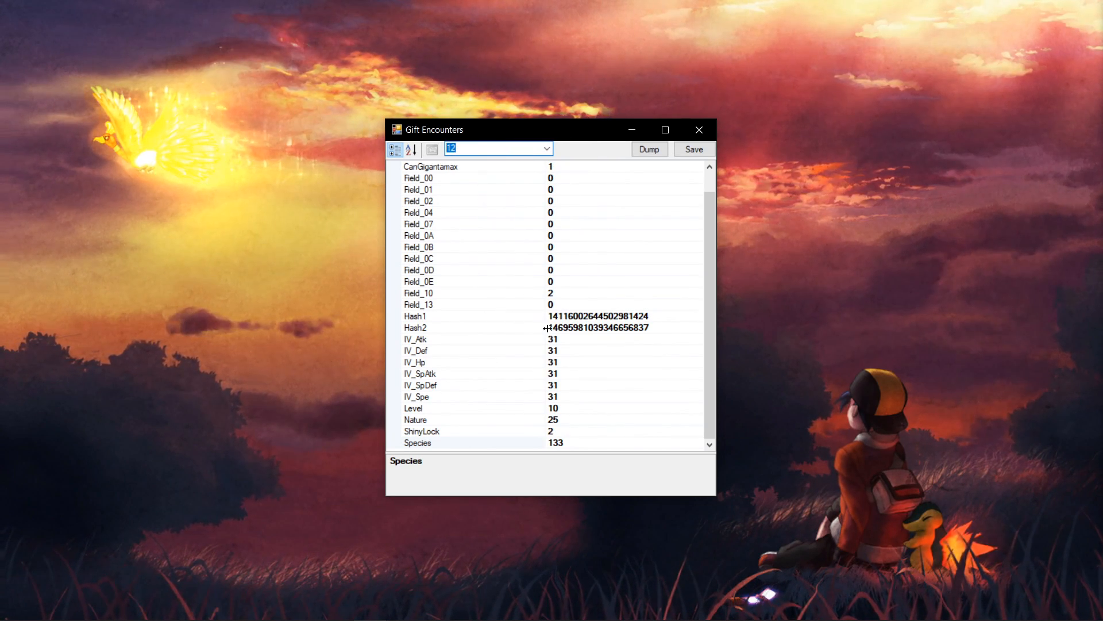
# Examine the IV, Species and CanGigantamax fields of gift encounter 12
pyautogui.click(564, 339)
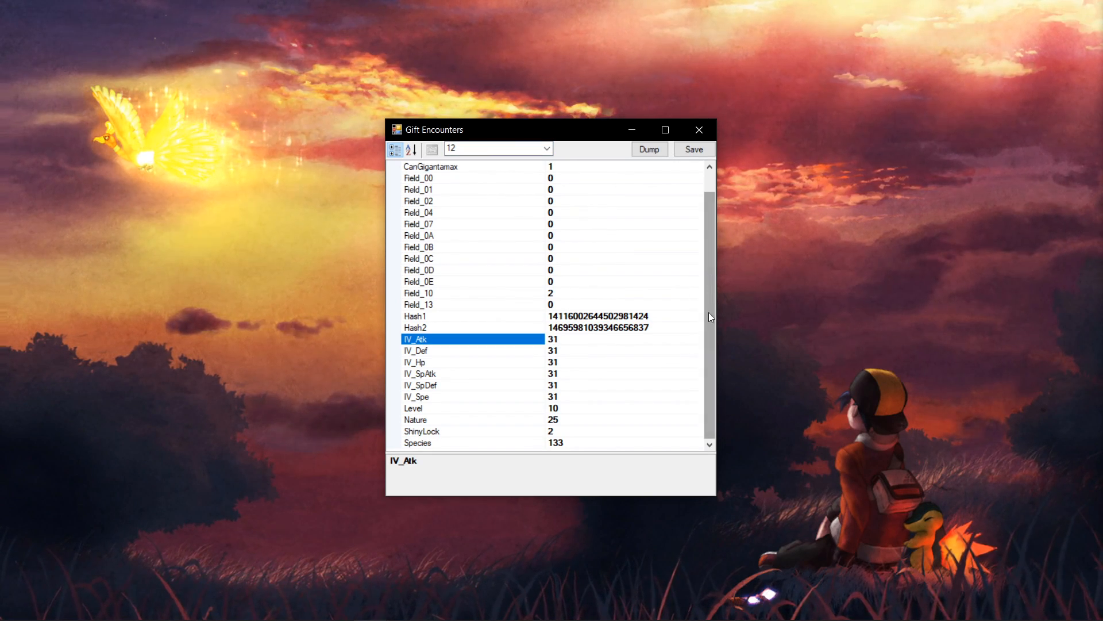
pyautogui.click(556, 443)
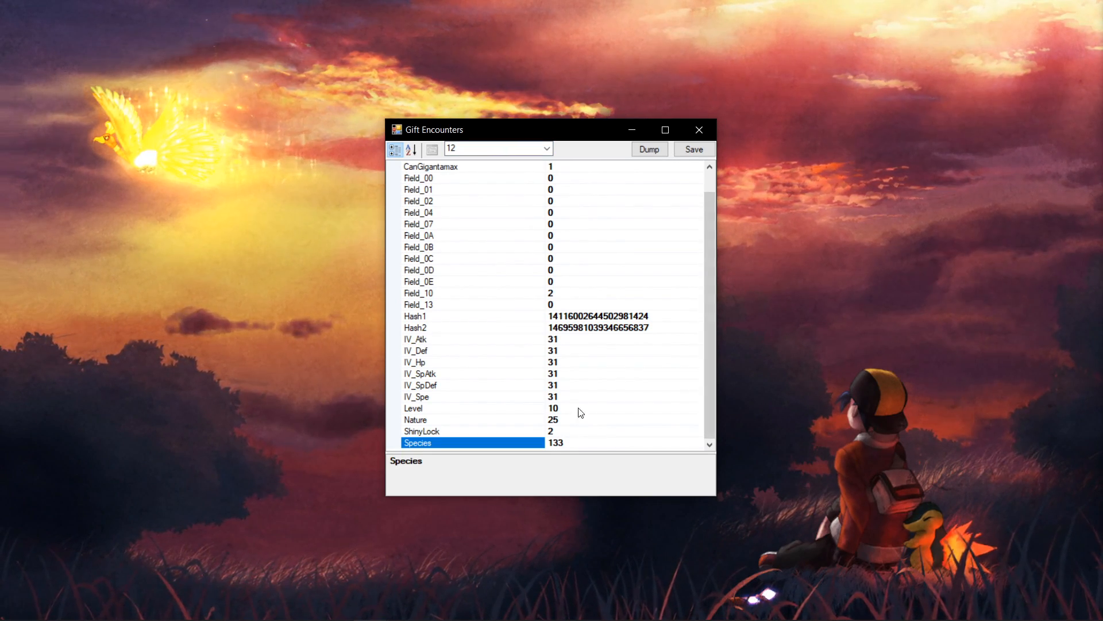
pyautogui.click(568, 351)
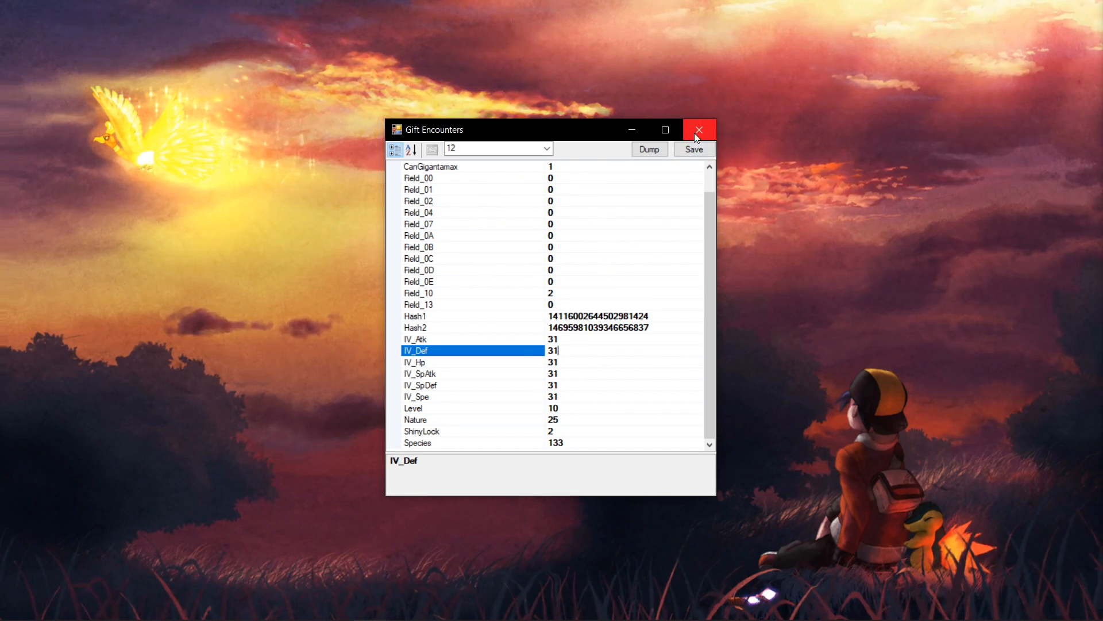
pyautogui.click(571, 168)
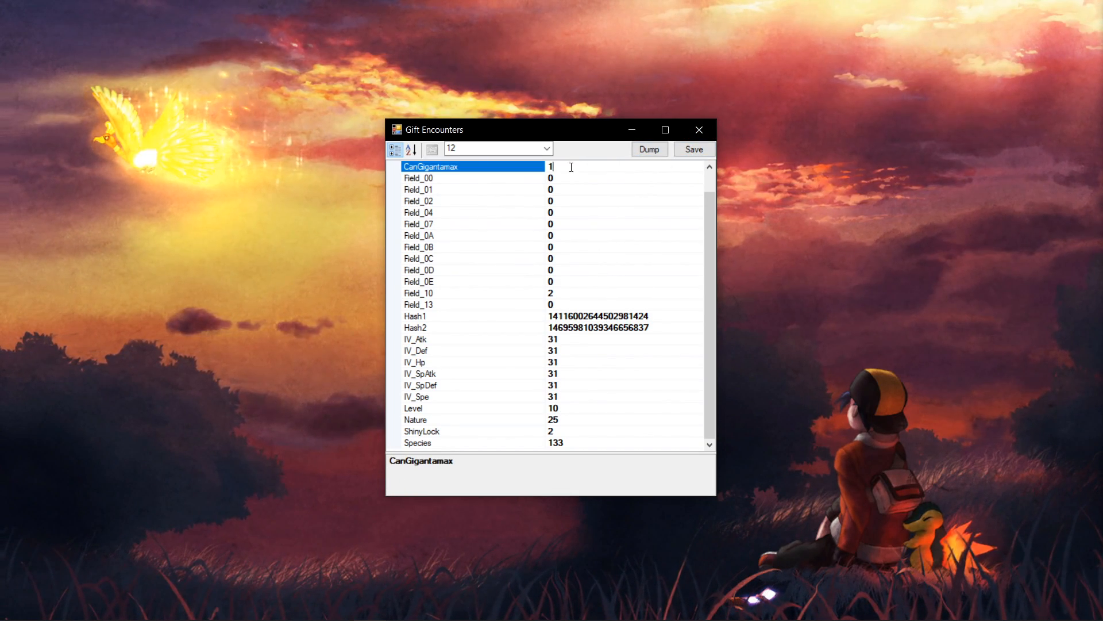
pyautogui.click(580, 442)
# Go back through the gift encounters to entry 6, check its level and save the gift encounters
pyautogui.scroll(2, 499, 147)
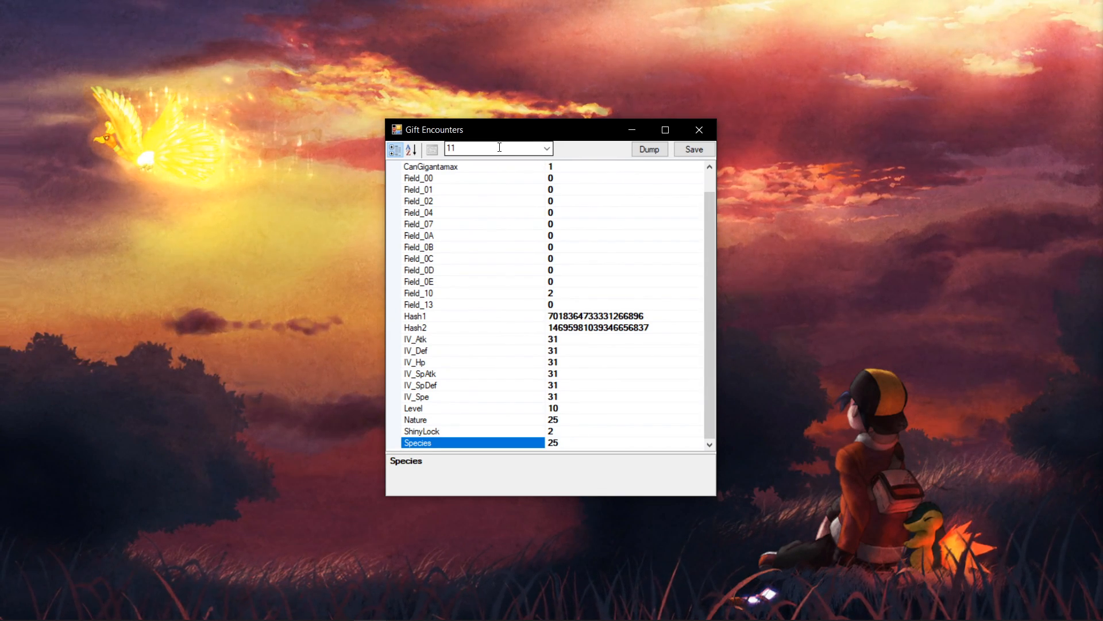
pyautogui.scroll(-1, 500, 149)
pyautogui.scroll(1, 500, 149)
pyautogui.scroll(1, 501, 149)
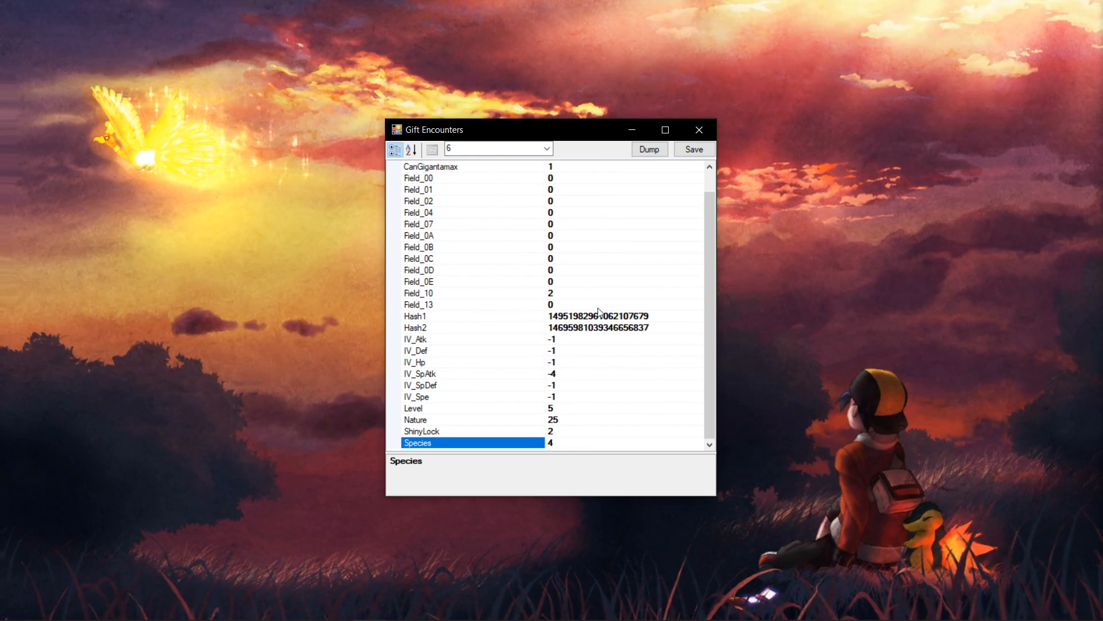
pyautogui.press('Up')
pyautogui.press('Up')
pyautogui.press('Up')
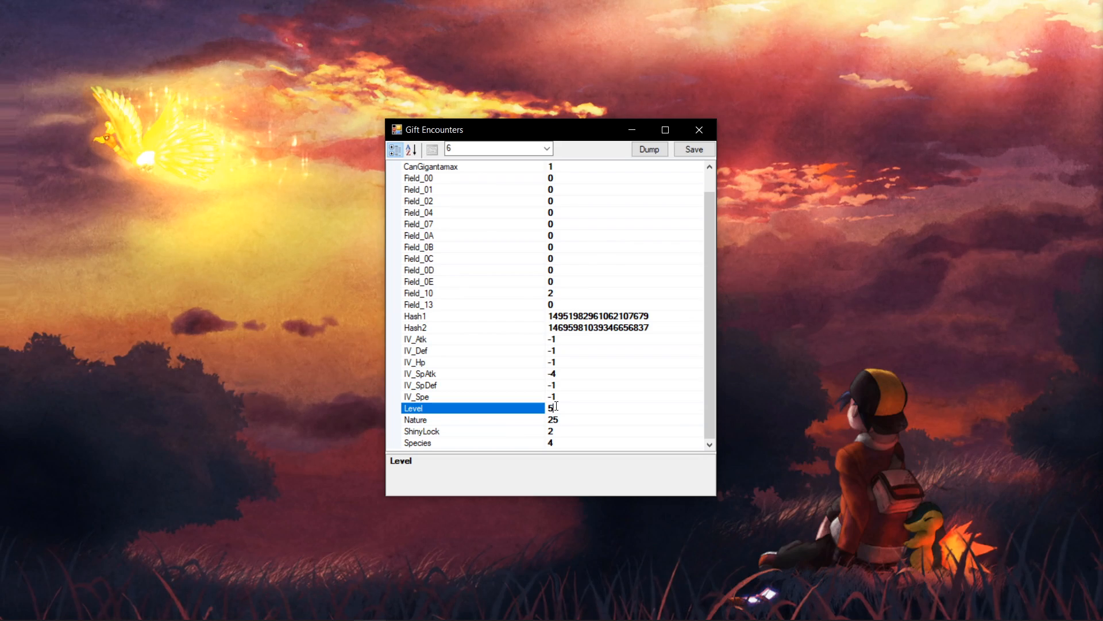
pyautogui.click(688, 149)
# Open the static encounters, browse several entries and save the static encounter data
pyautogui.click(511, 312)
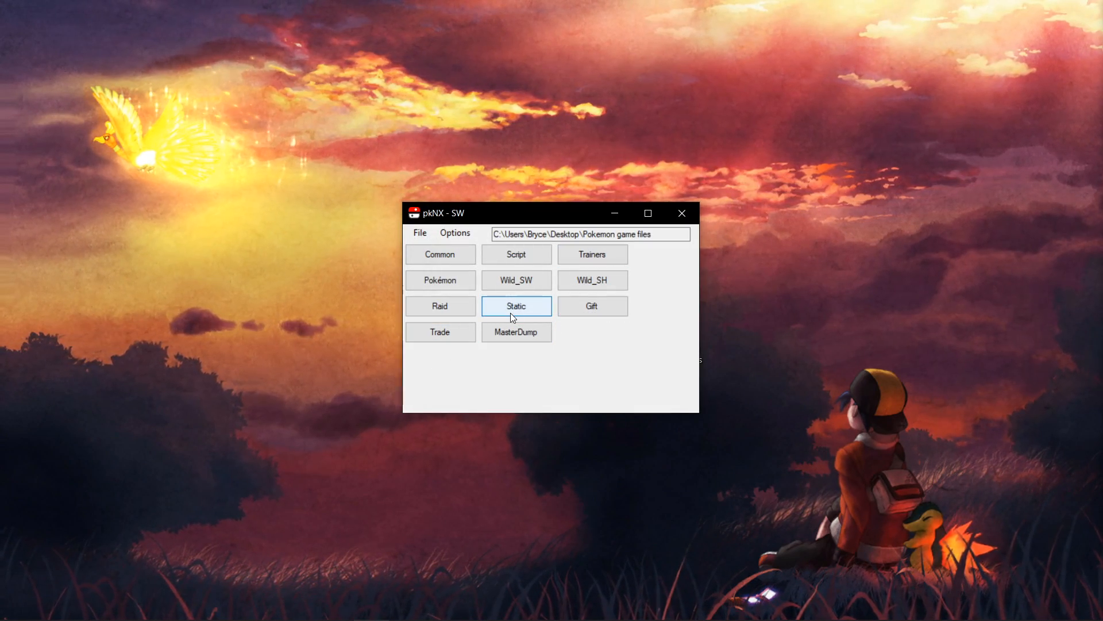
pyautogui.click(546, 148)
pyautogui.click(466, 257)
pyautogui.scroll(-3, 632, 247)
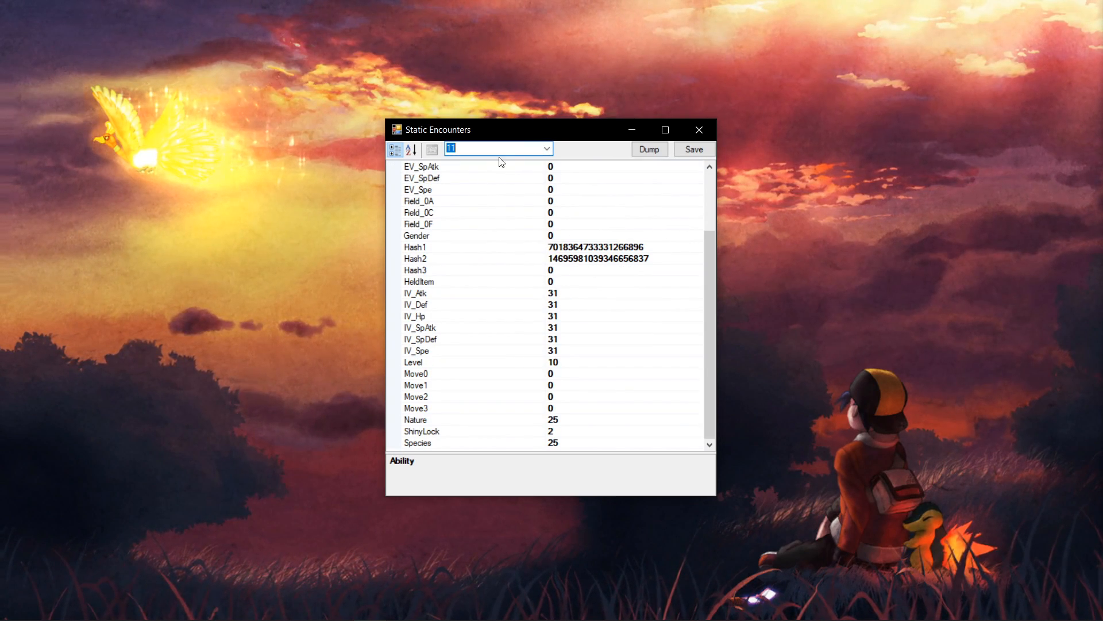
pyautogui.scroll(-1, 485, 147)
pyautogui.scroll(7, 486, 148)
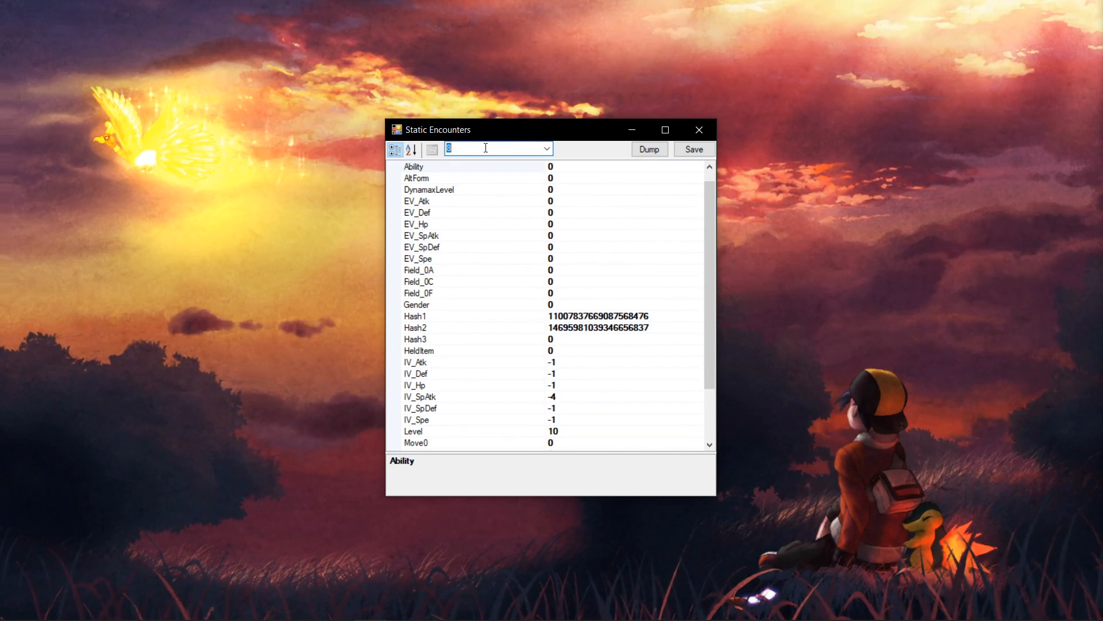
pyautogui.scroll(2, 493, 155)
pyautogui.click(695, 148)
# Try to open the Trade editor, then quit pkNX and relaunch it from its folder
pyautogui.click(453, 326)
pyautogui.click(658, 348)
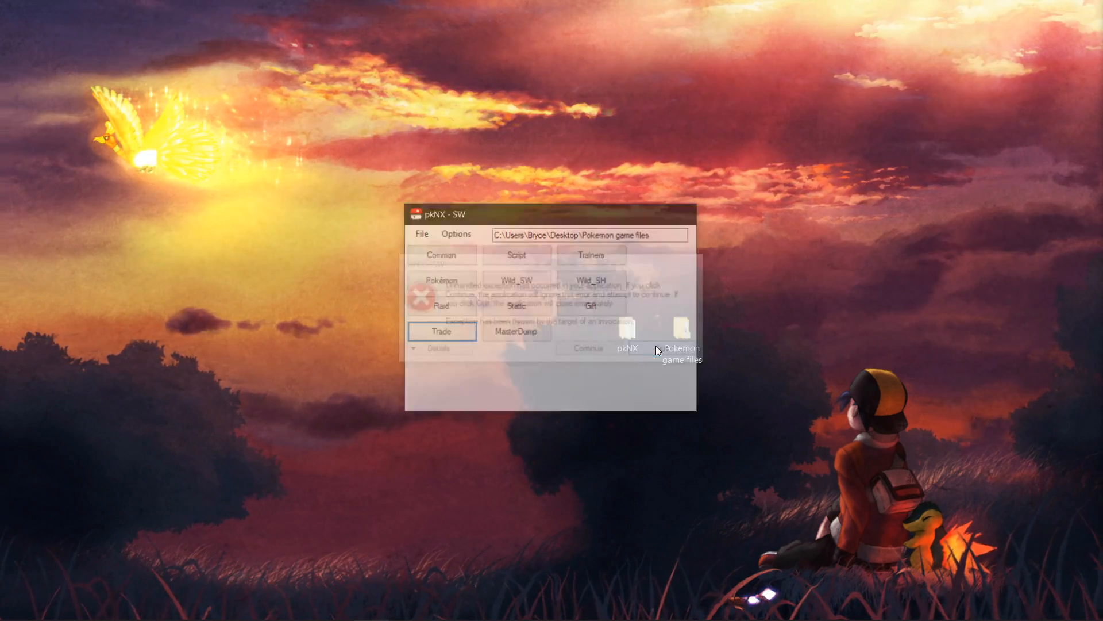
pyautogui.doubleClick(628, 331)
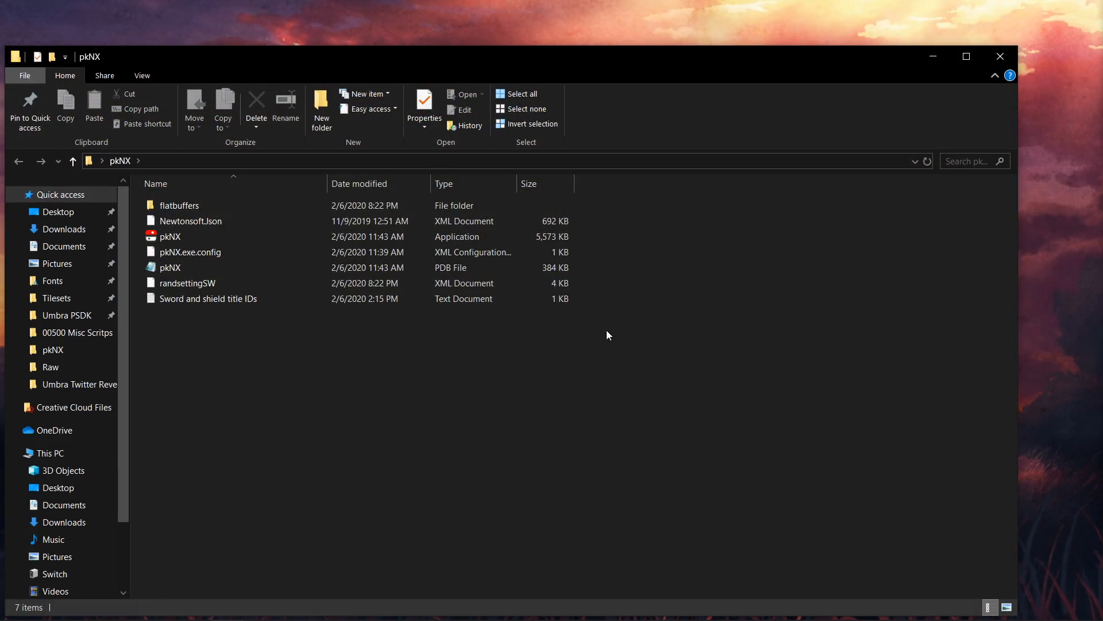
pyautogui.doubleClick(170, 236)
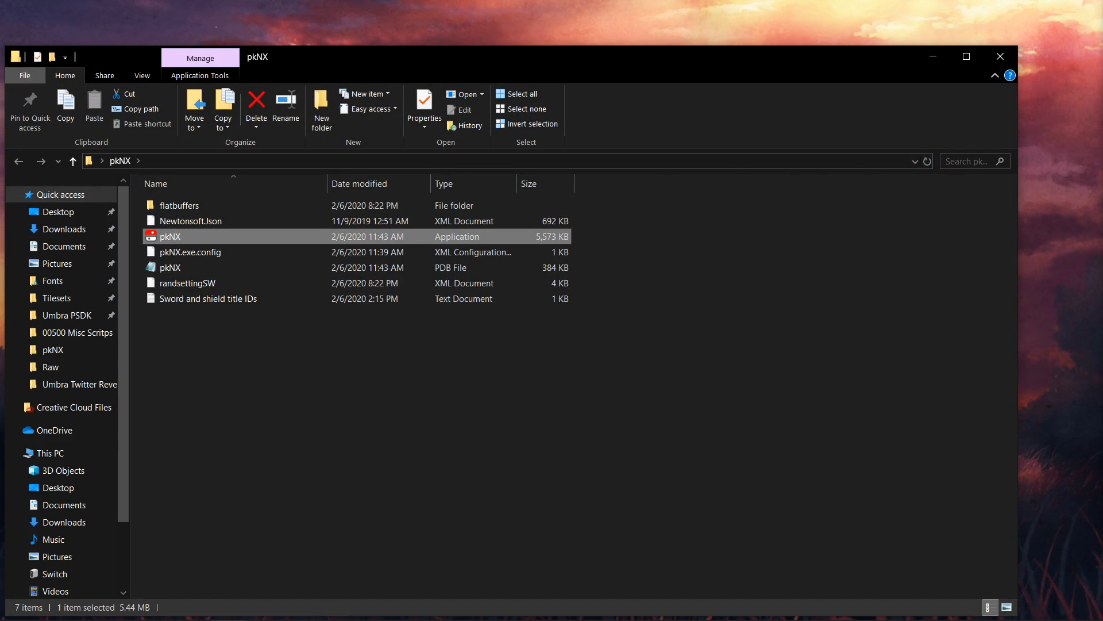
pyautogui.click(1001, 56)
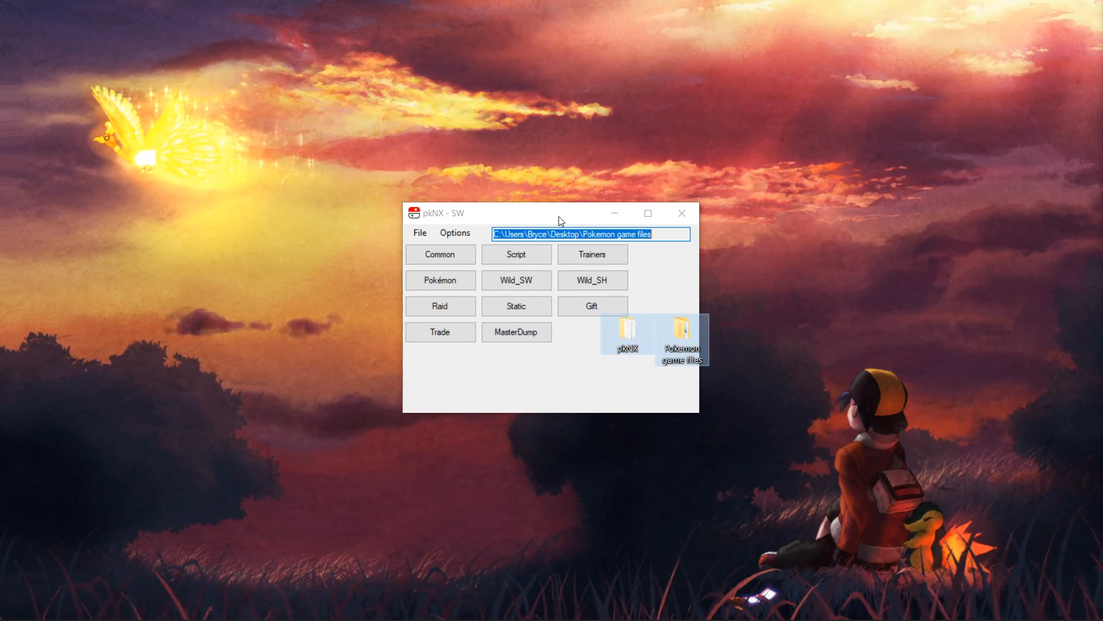
# Open the Trade encounters, look through the fields of entry 1 and close the editor
pyautogui.moveTo(370, 603)
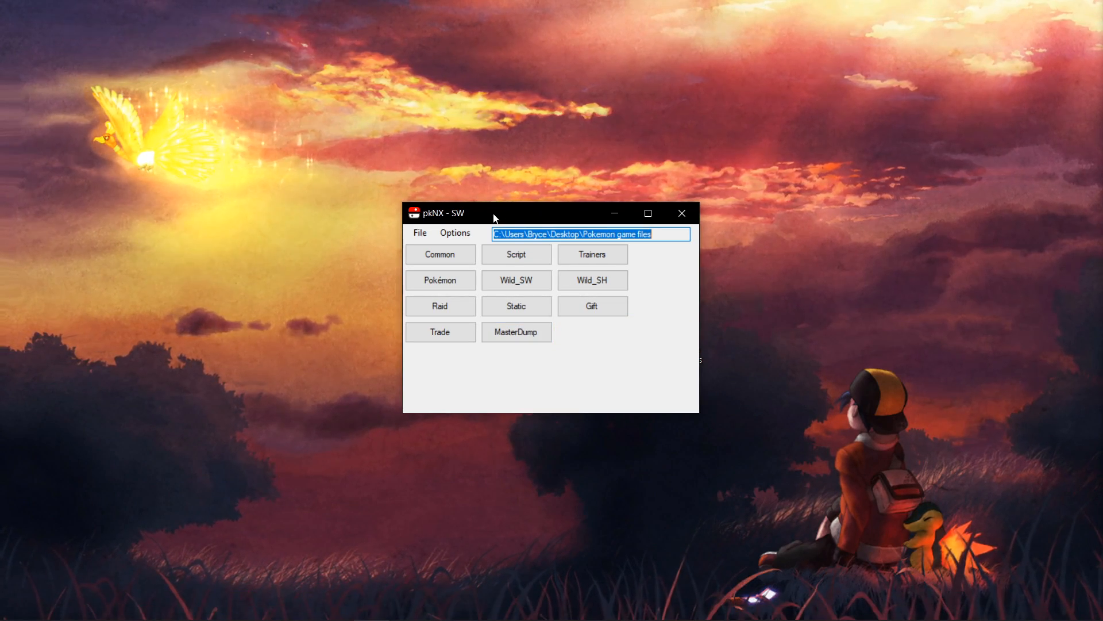
pyautogui.moveTo(494, 214); pyautogui.dragTo(309, 114)
pyautogui.click(263, 236)
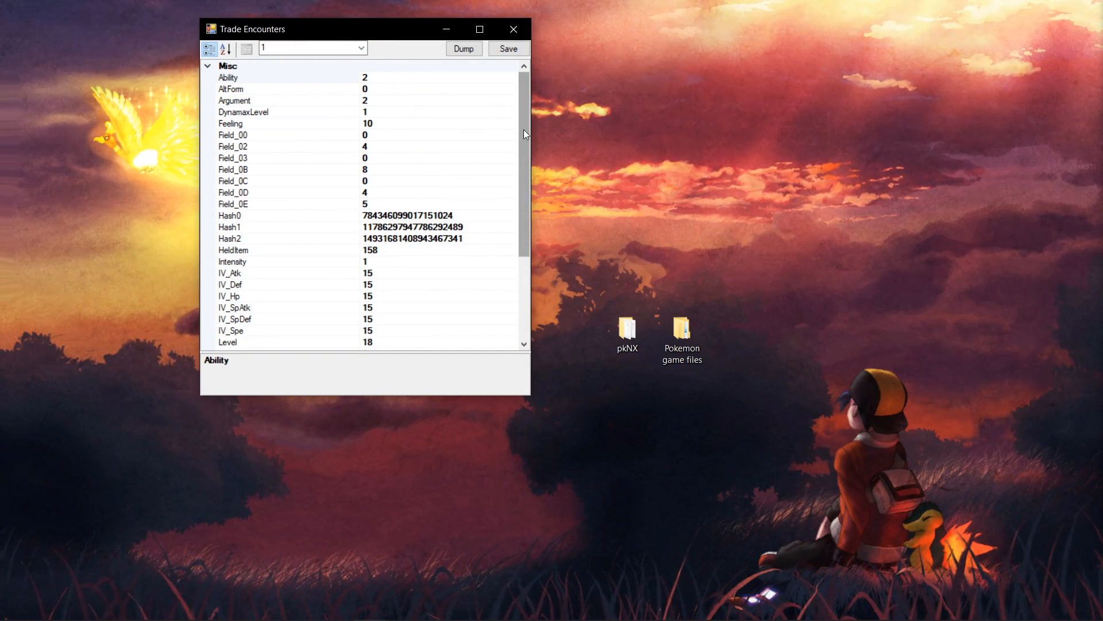
pyautogui.moveTo(523, 129); pyautogui.dragTo(518, 261)
pyautogui.click(514, 30)
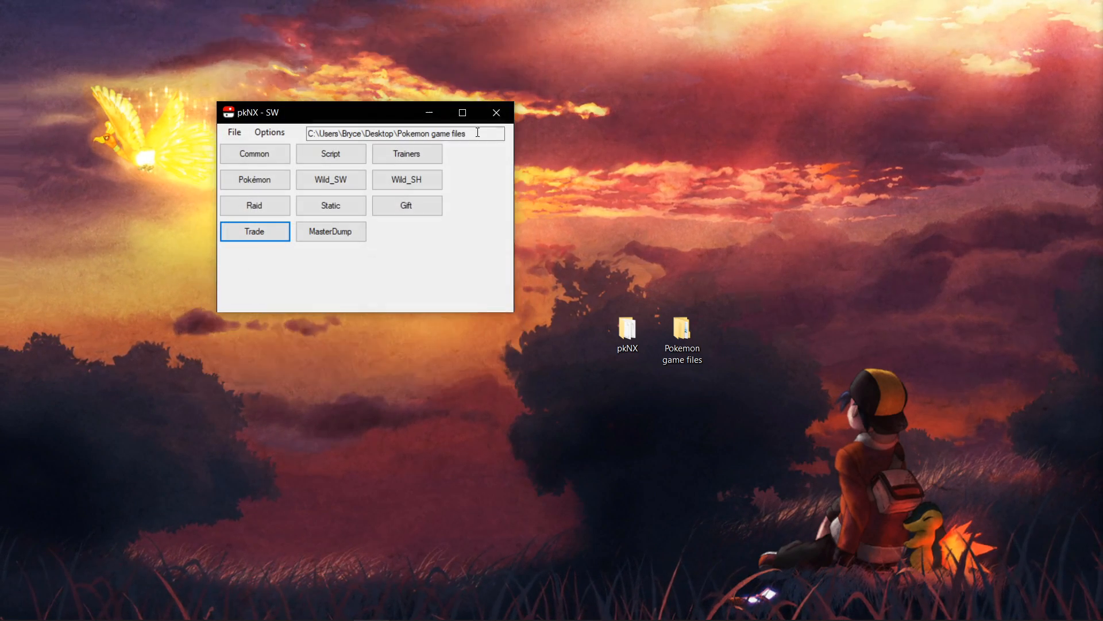
# Open the Raid encounters, expand the Sword - 0 entries, examine entries 0, 11, 10 and 9, and close the editor
pyautogui.click(256, 210)
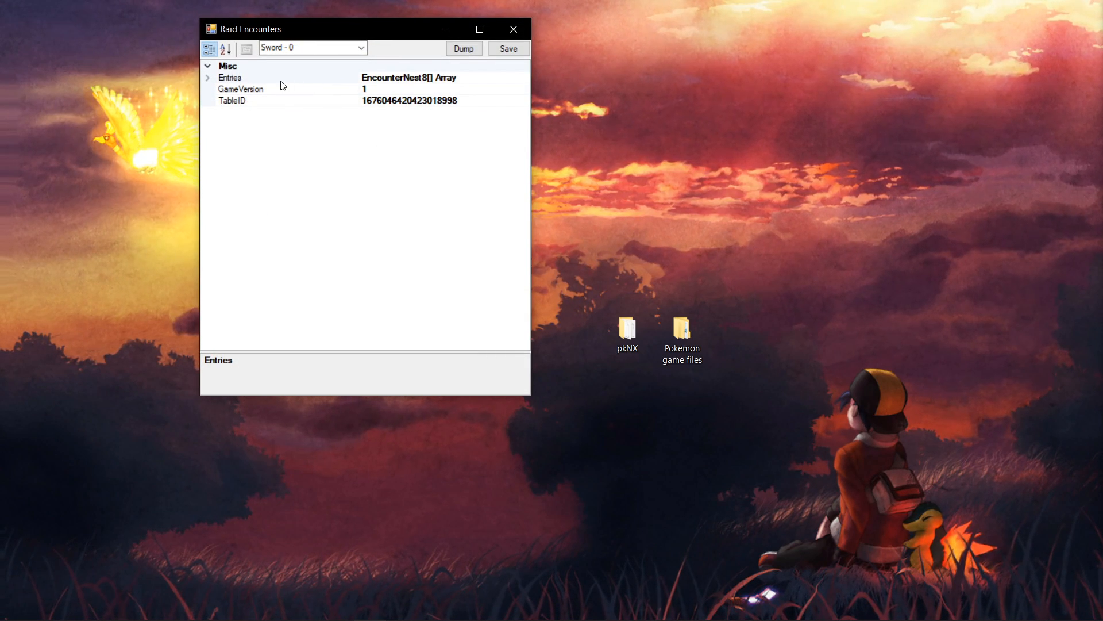
pyautogui.click(207, 78)
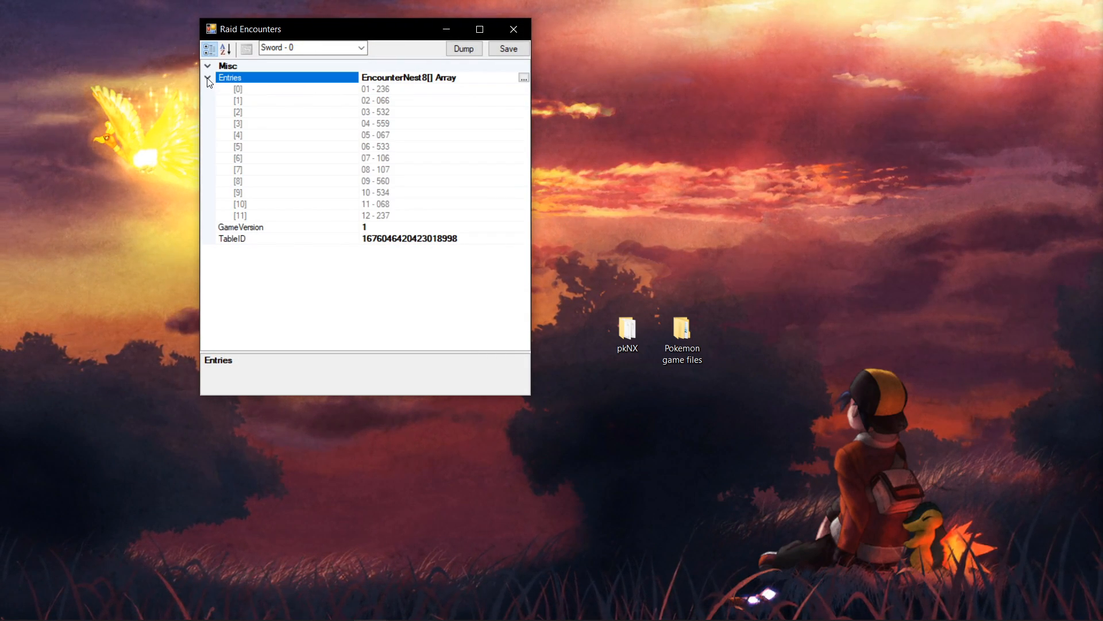
pyautogui.click(360, 88)
pyautogui.moveTo(361, 89); pyautogui.dragTo(381, 88)
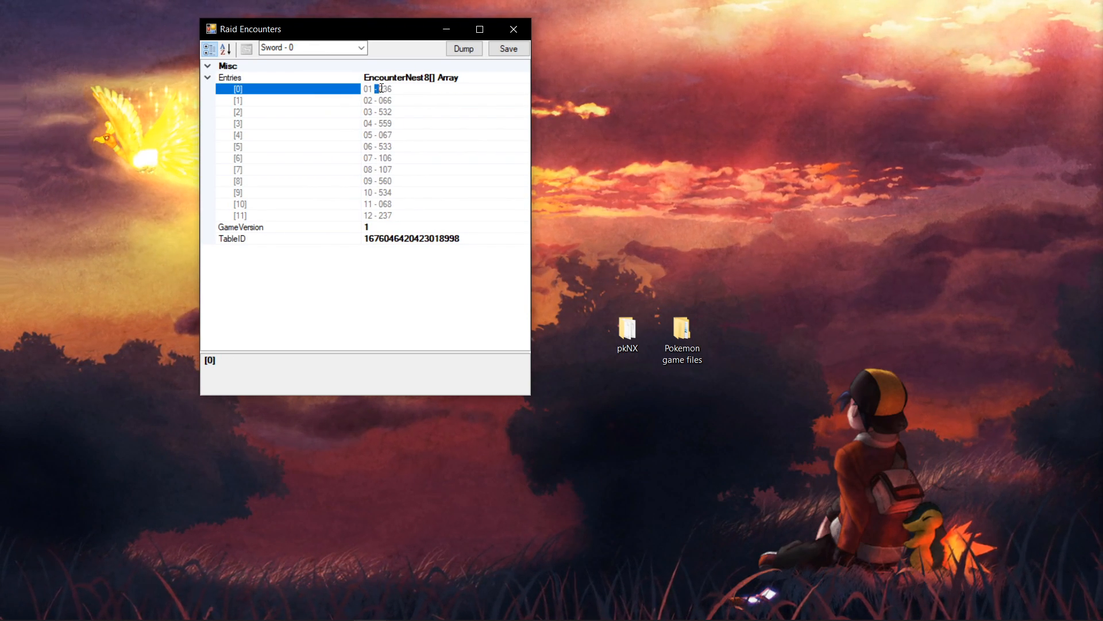
pyautogui.click(407, 216)
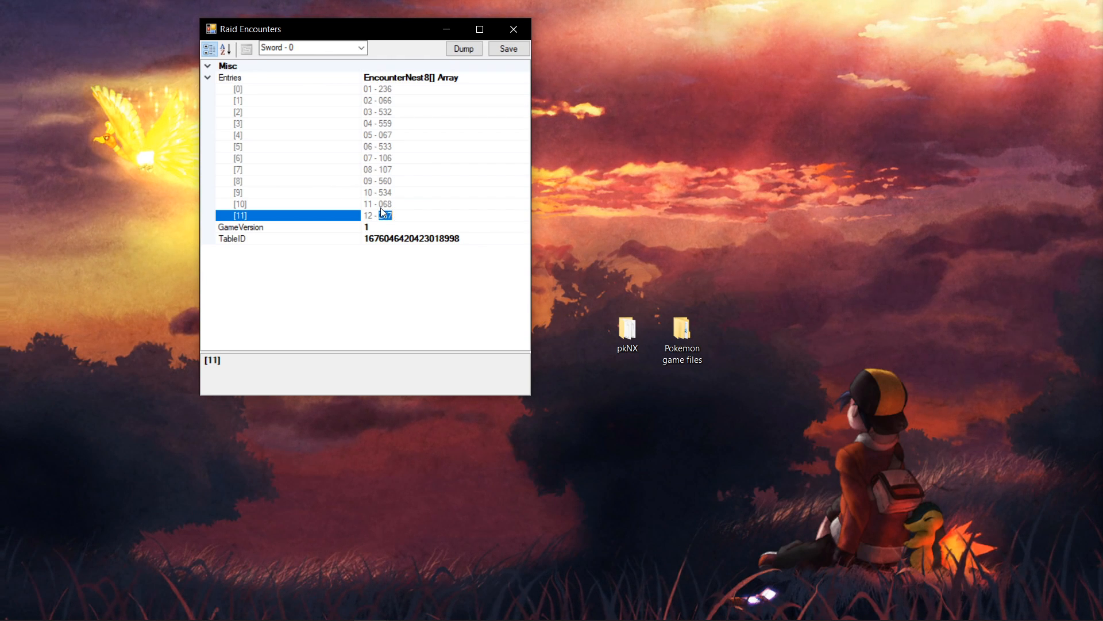
pyautogui.click(379, 205)
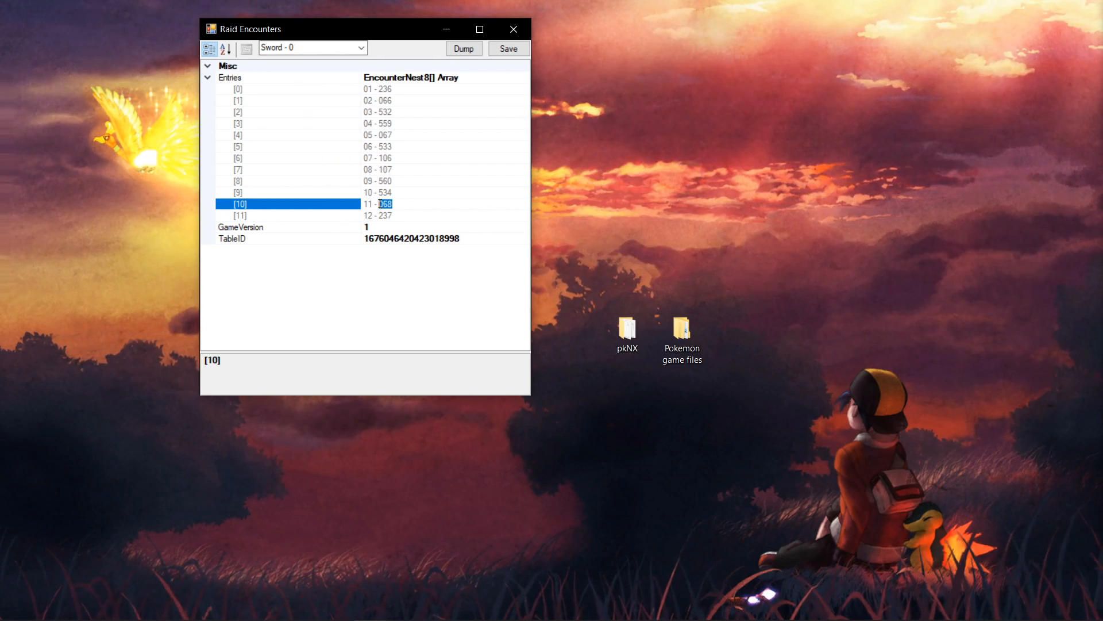
pyautogui.click(379, 193)
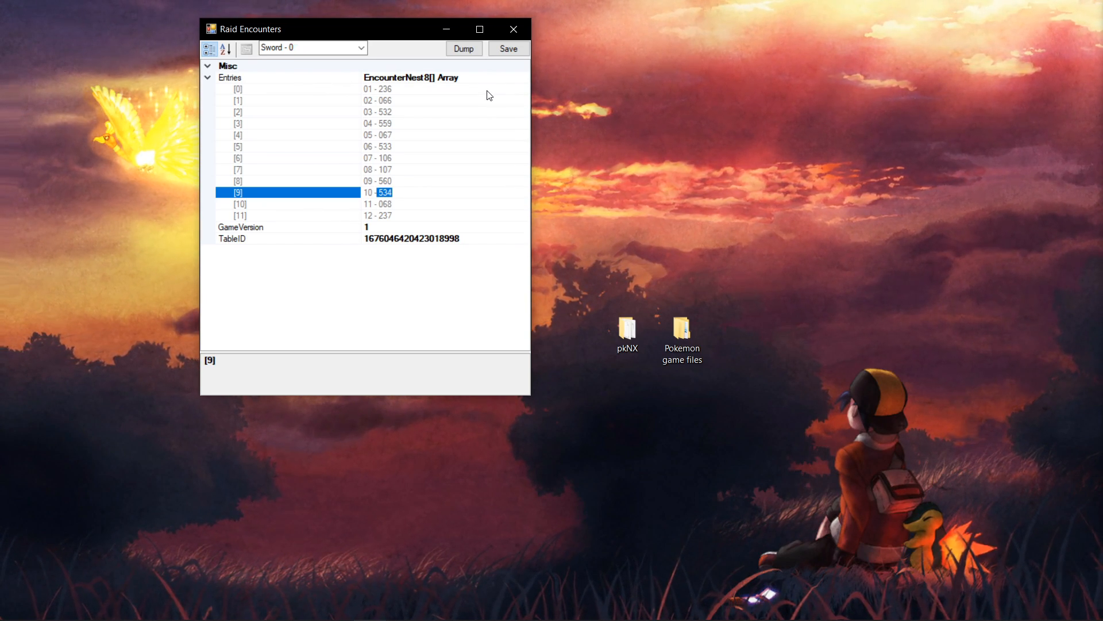
pyautogui.click(523, 30)
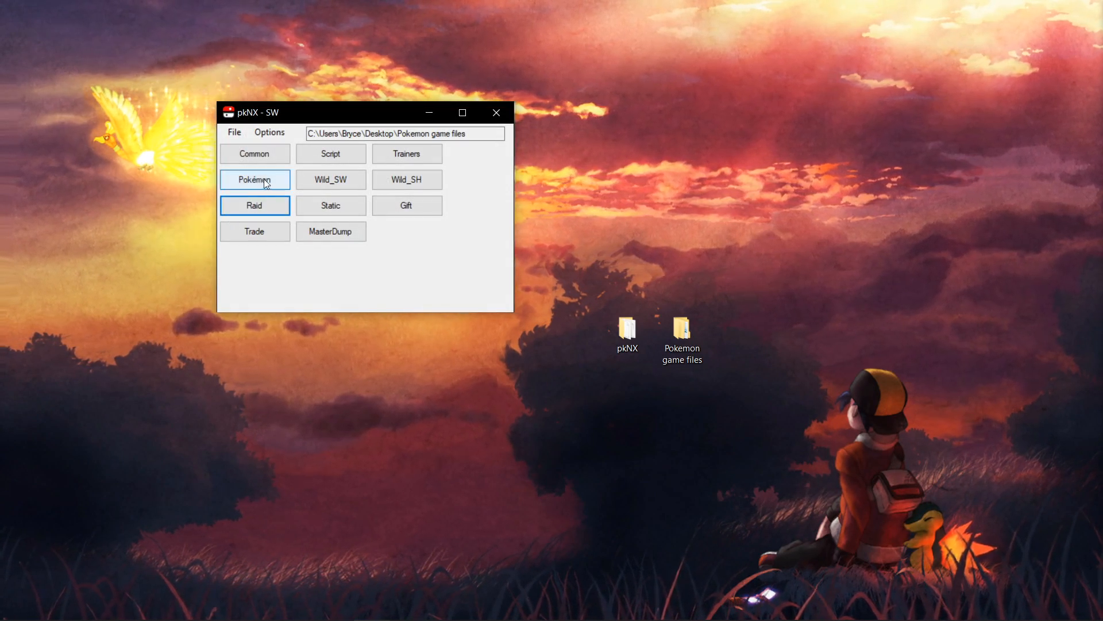
# Open the Pokémon editor and examine the randomization options for personal data and evolutions
pyautogui.click(265, 183)
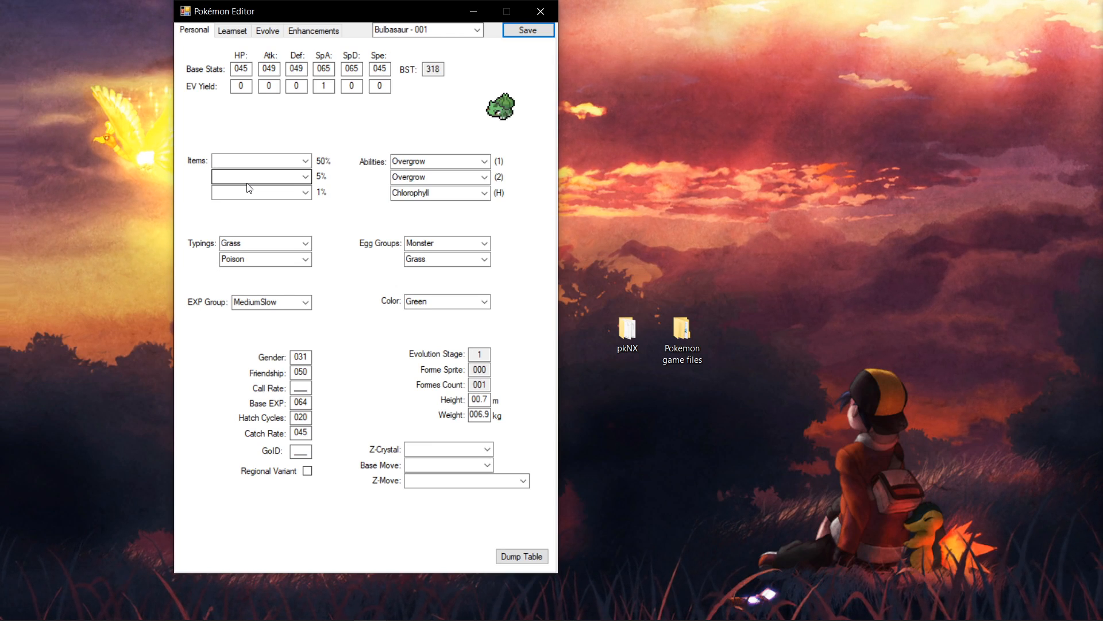
pyautogui.click(281, 33)
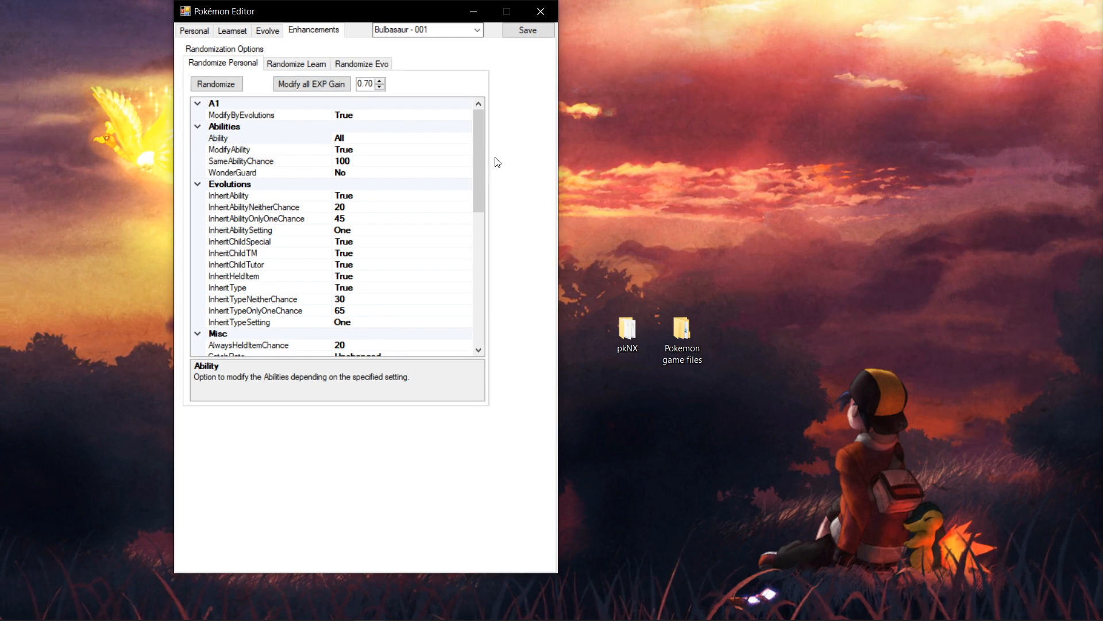
pyautogui.moveTo(479, 143); pyautogui.dragTo(466, 64)
pyautogui.click(339, 67)
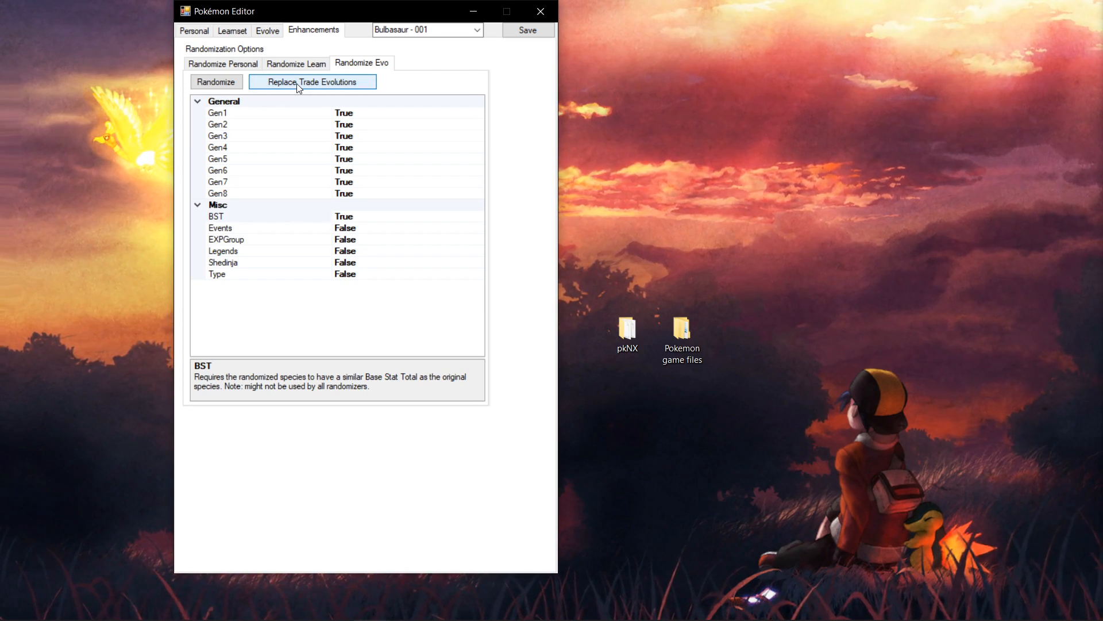
# Look up Machoke in the Pokémon editor and view its evolution method
pyautogui.click(270, 28)
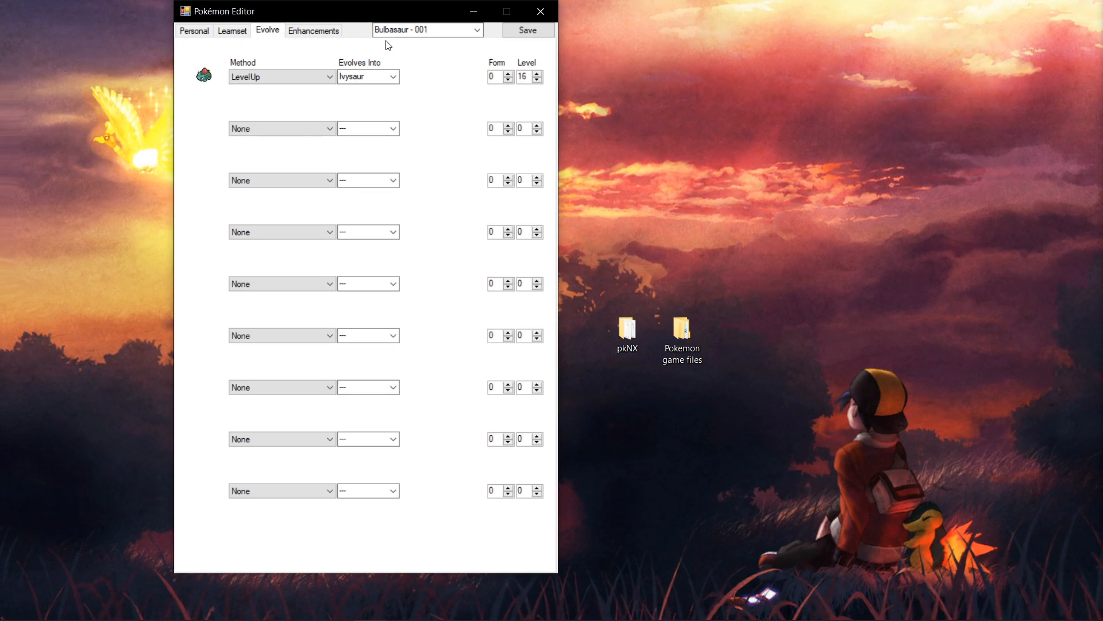
pyautogui.click(424, 29)
pyautogui.write('machok')
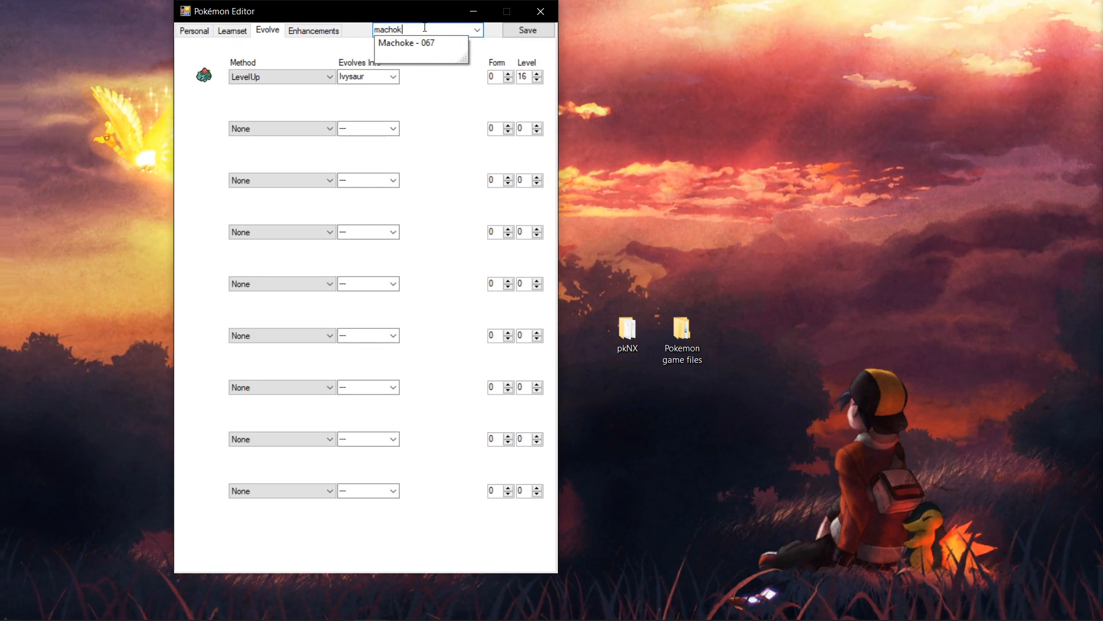
pyautogui.press('Return')
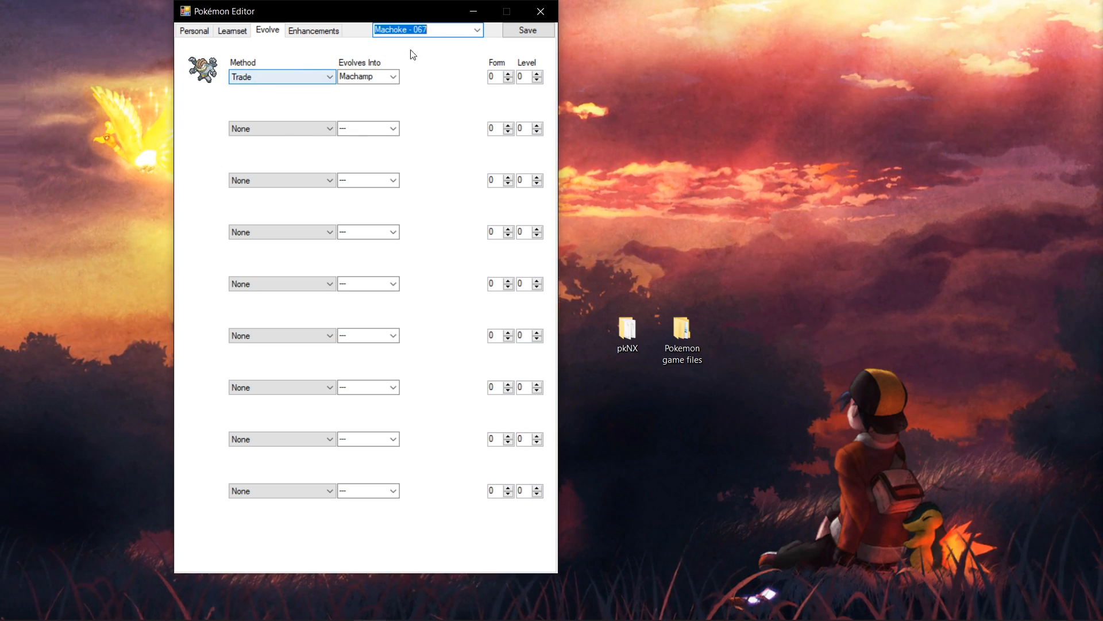
# Review the evolution, learnset and personal randomization settings, including the ModifyByEvolutions, Stats and Types options
pyautogui.click(314, 31)
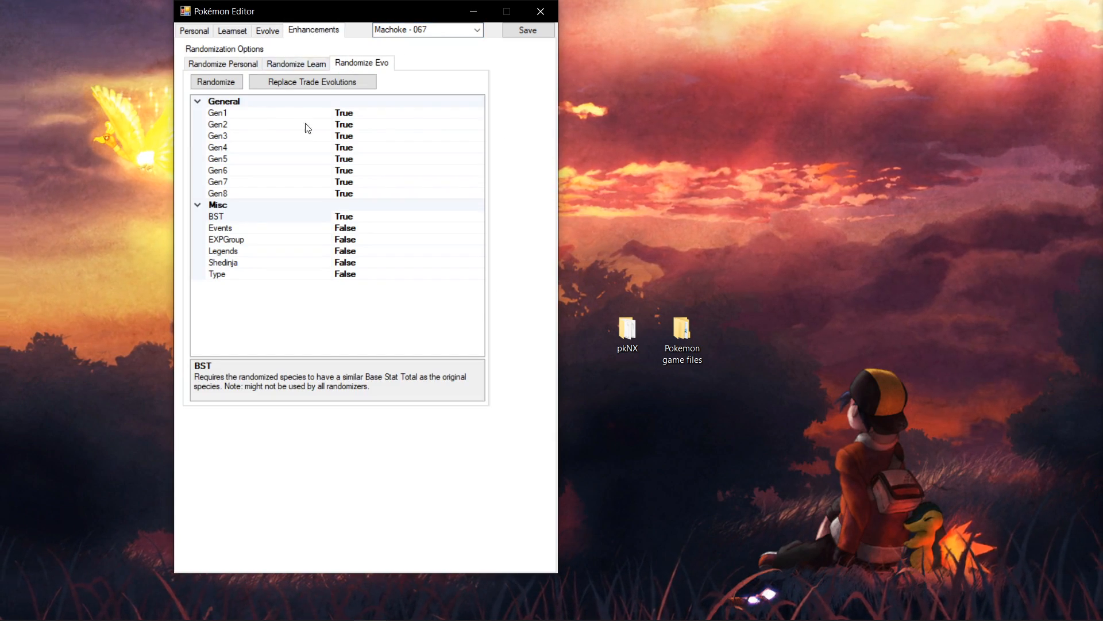
pyautogui.click(202, 35)
pyautogui.click(324, 35)
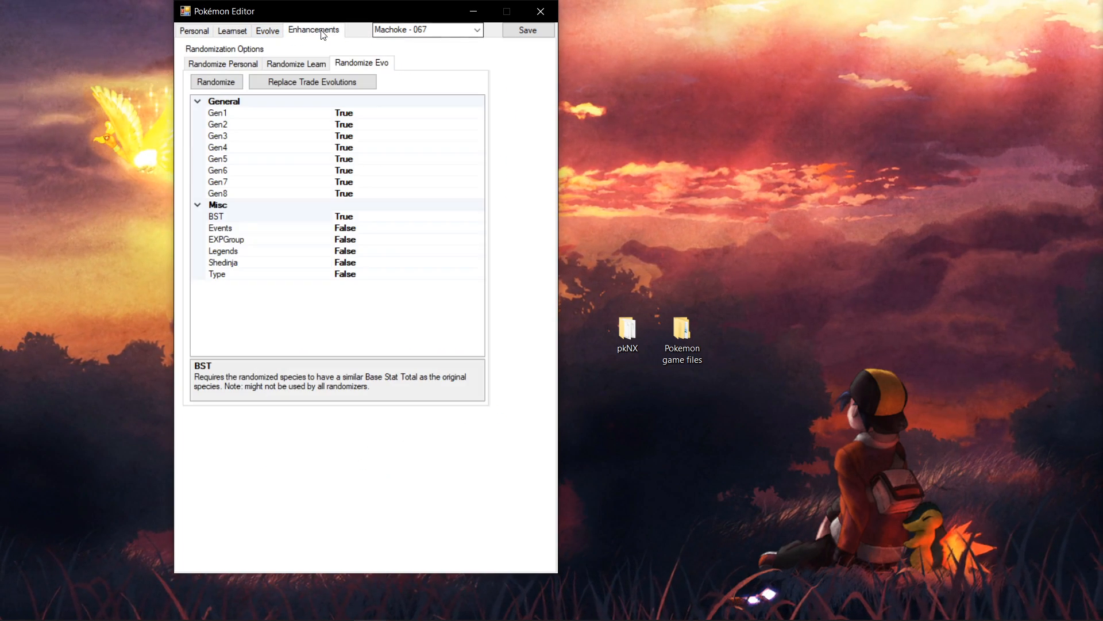
pyautogui.click(277, 64)
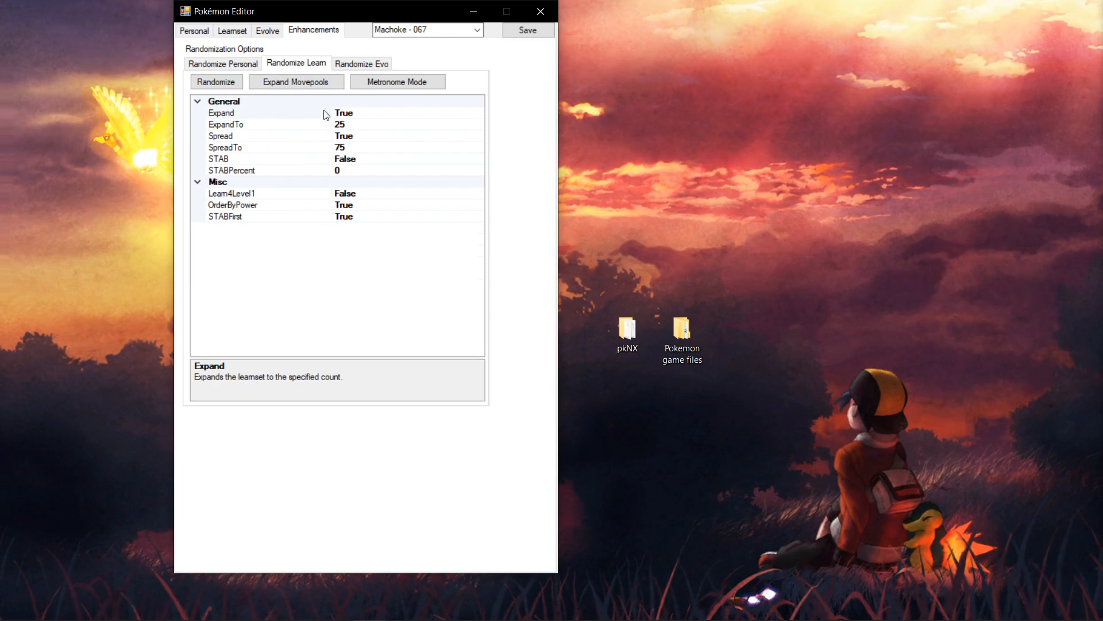
pyautogui.click(198, 64)
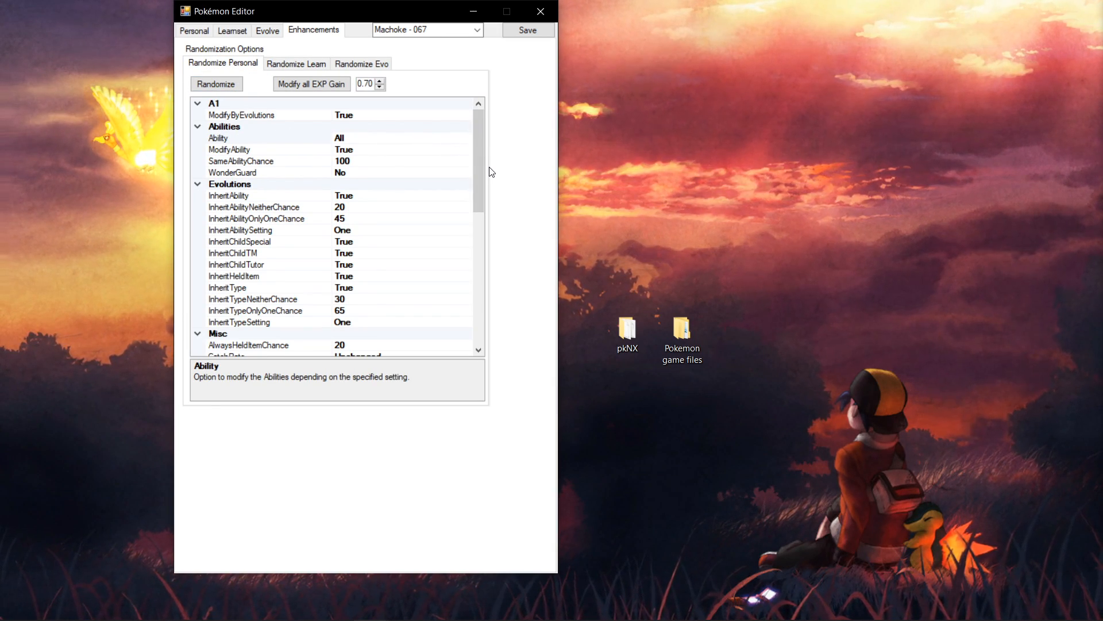
pyautogui.click(243, 116)
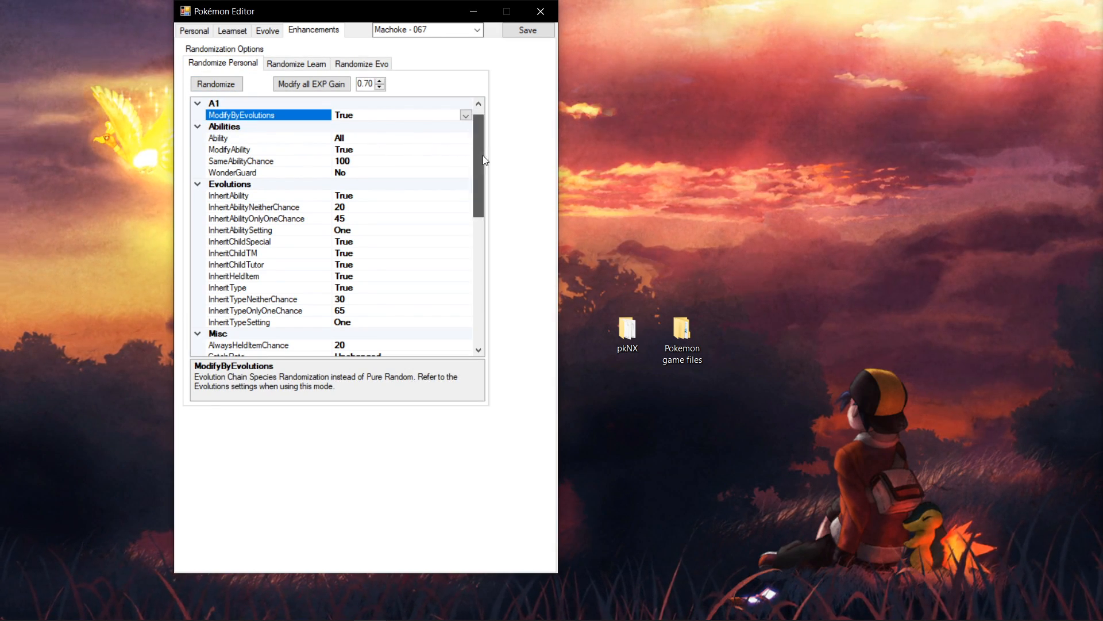
pyautogui.moveTo(484, 160); pyautogui.dragTo(466, 329)
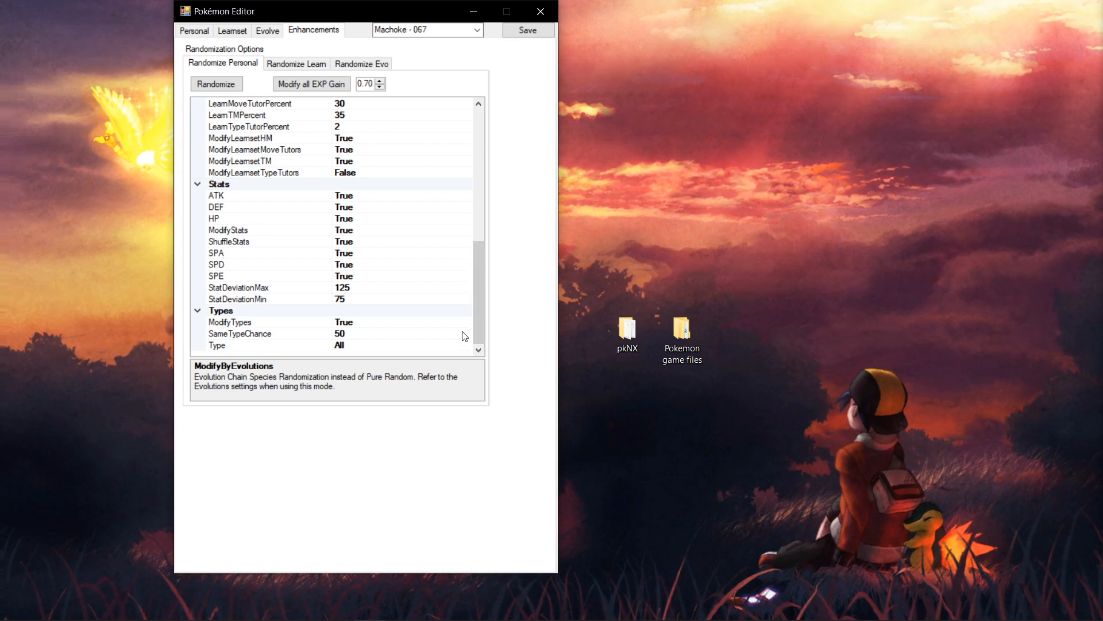
# Check Machoke's personal data, save the Pokémon editor data and quit pkNX
pyautogui.click(196, 32)
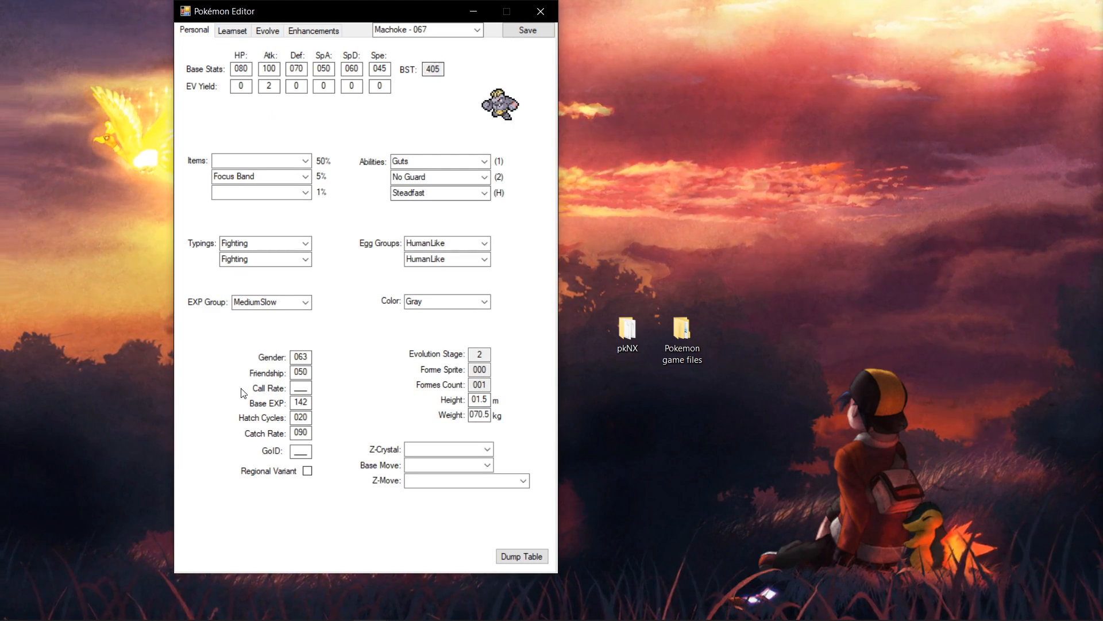
pyautogui.click(524, 31)
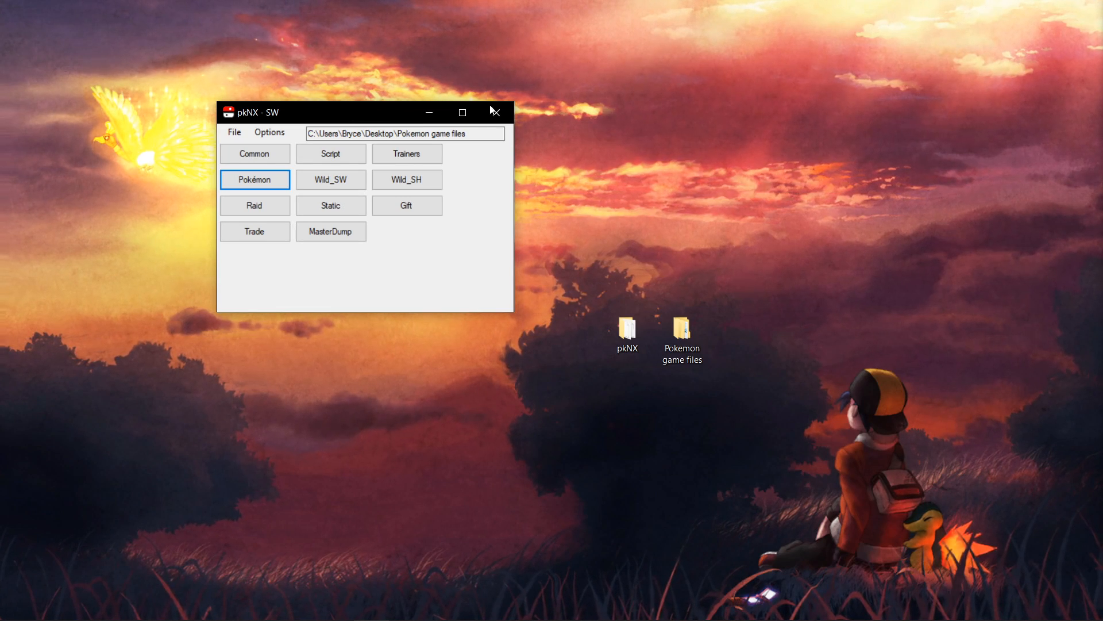
pyautogui.click(493, 120)
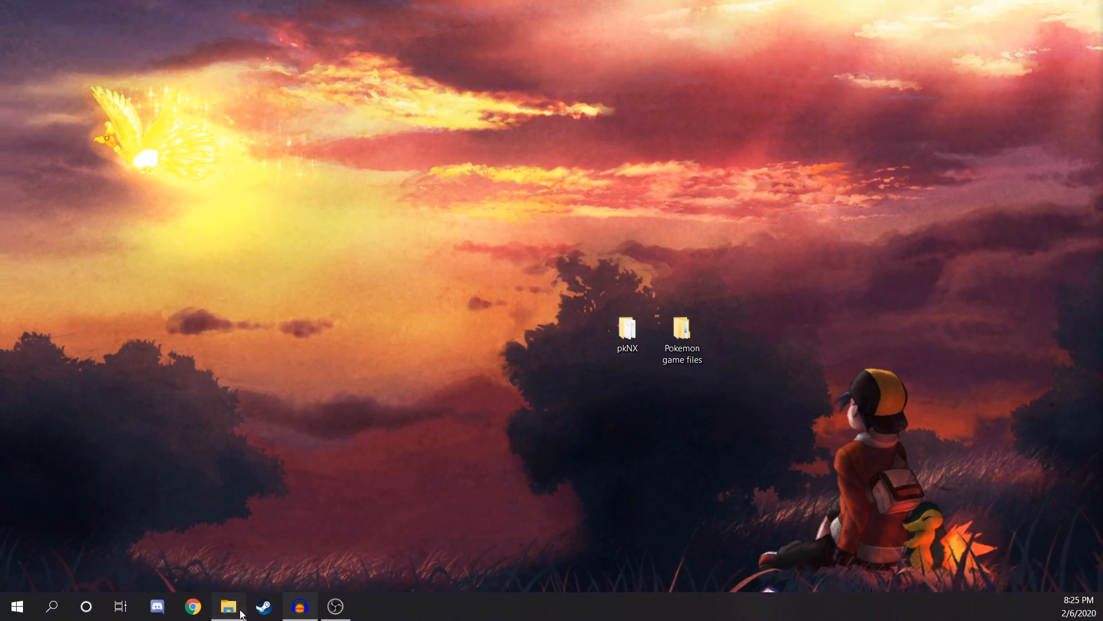
# In File Explorer, open the pkNX and "Pokemon game files" folders and arrange their windows side by side
pyautogui.click(230, 608)
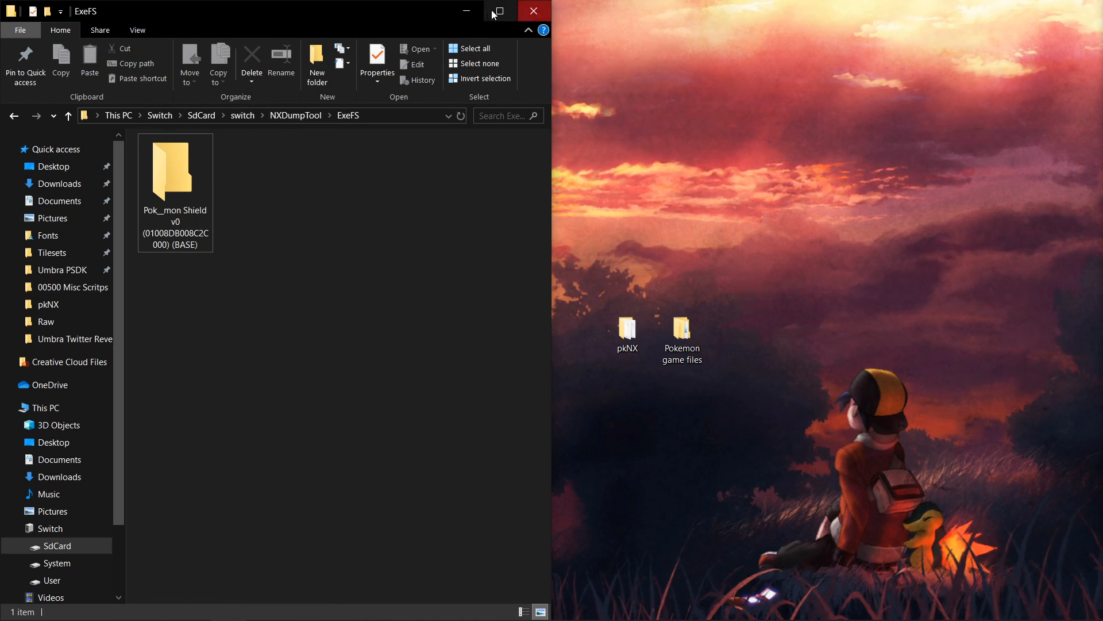
pyautogui.click(467, 11)
pyautogui.doubleClick(684, 342)
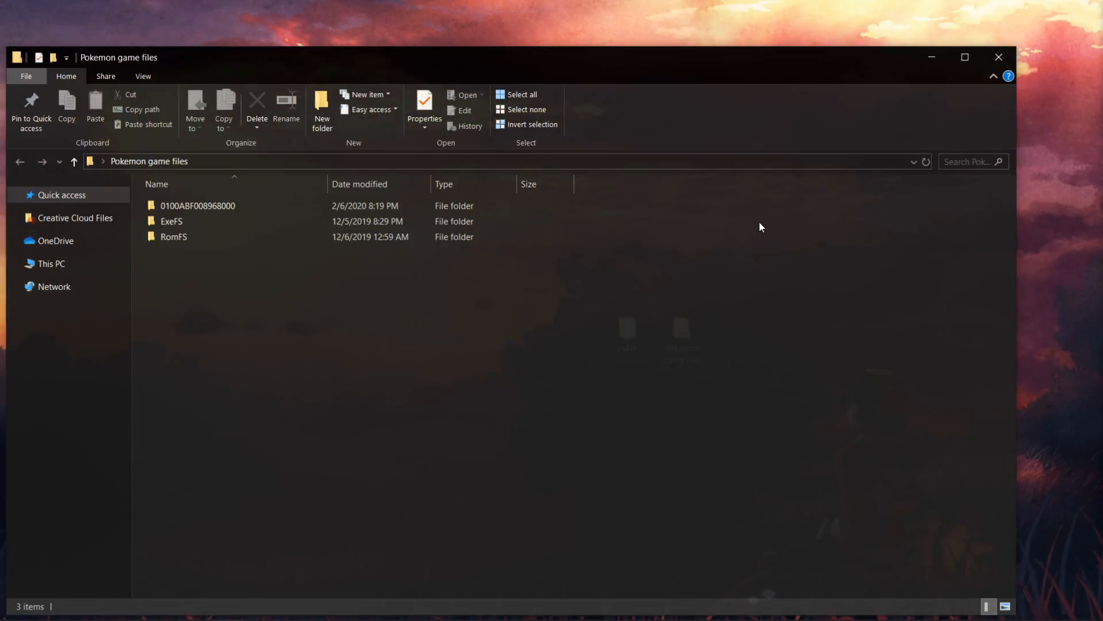
pyautogui.moveTo(639, 62); pyautogui.dragTo(761, 111)
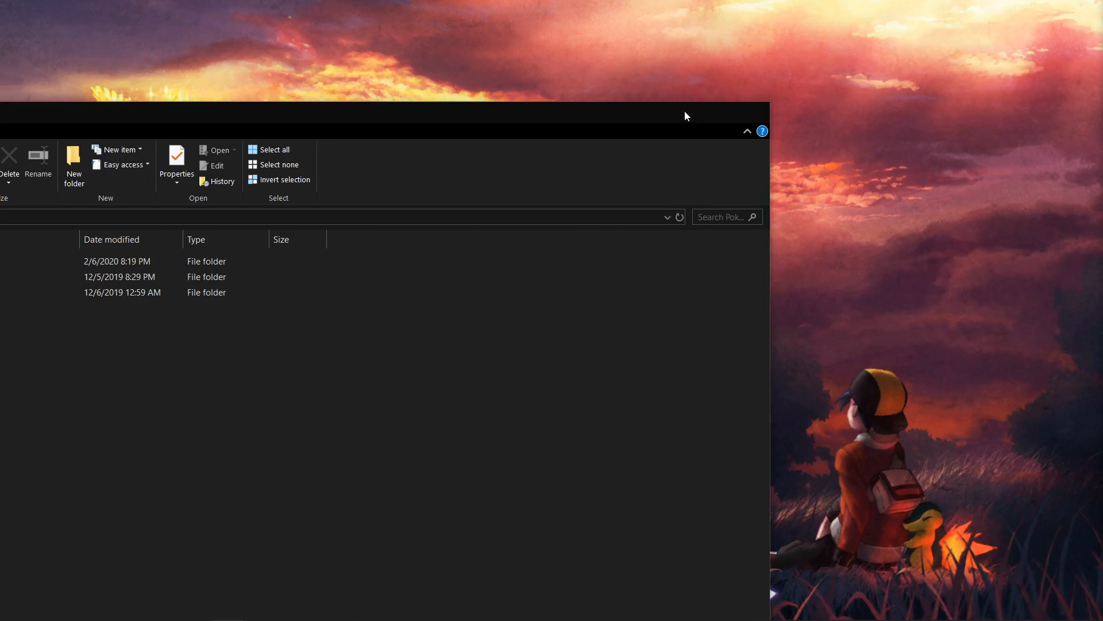
pyautogui.click(684, 111)
pyautogui.doubleClick(626, 339)
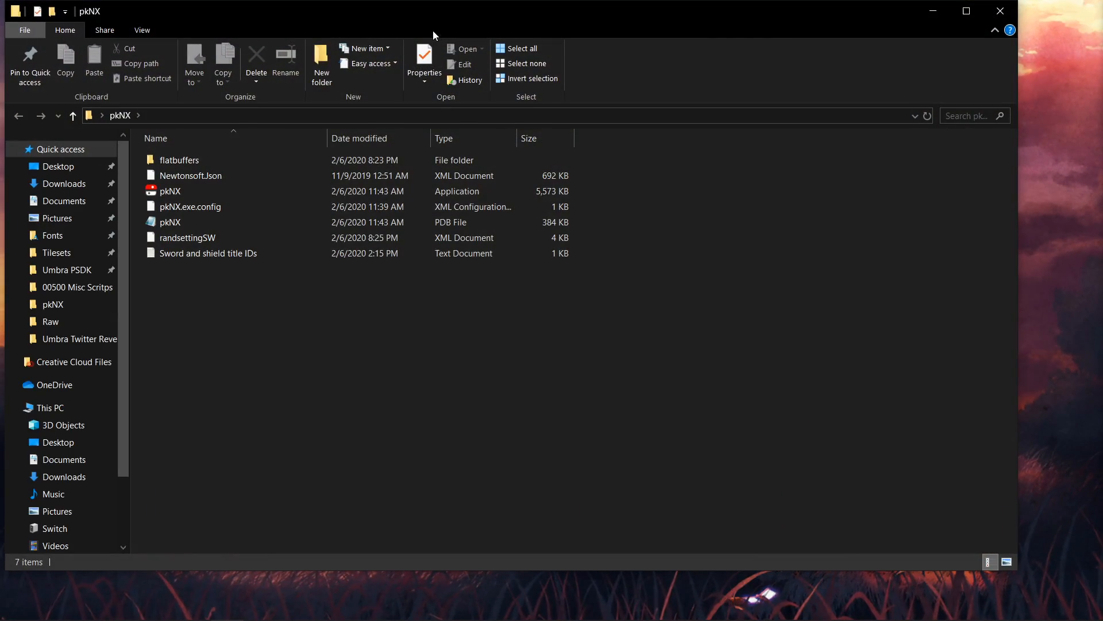
pyautogui.moveTo(425, 16); pyautogui.dragTo(2, 204)
pyautogui.click(863, 208)
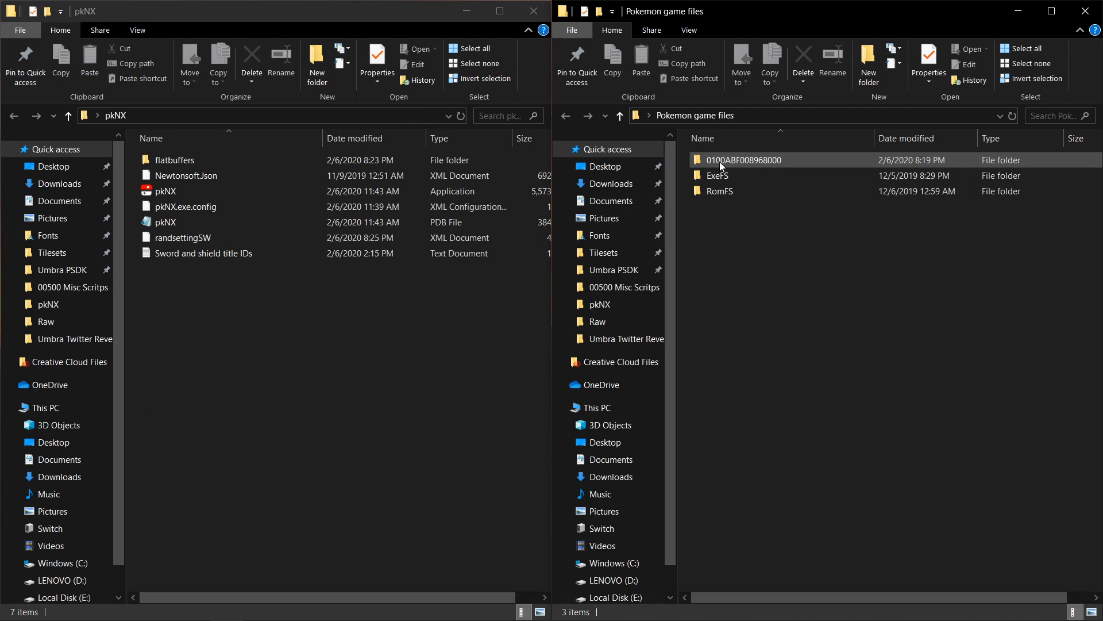
# Highlight the 0100ABF008968000 folder, open the "Sword and shield title IDs" text file and select the Shield title ID
pyautogui.click(695, 165)
pyautogui.press('F2')
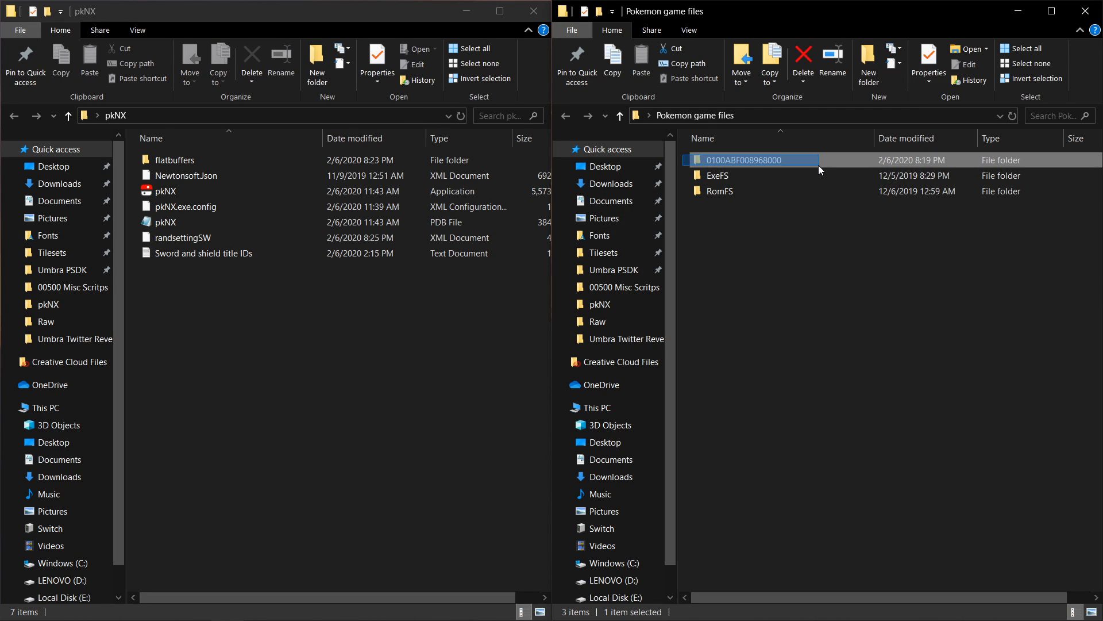
pyautogui.moveTo(818, 163); pyautogui.dragTo(819, 164)
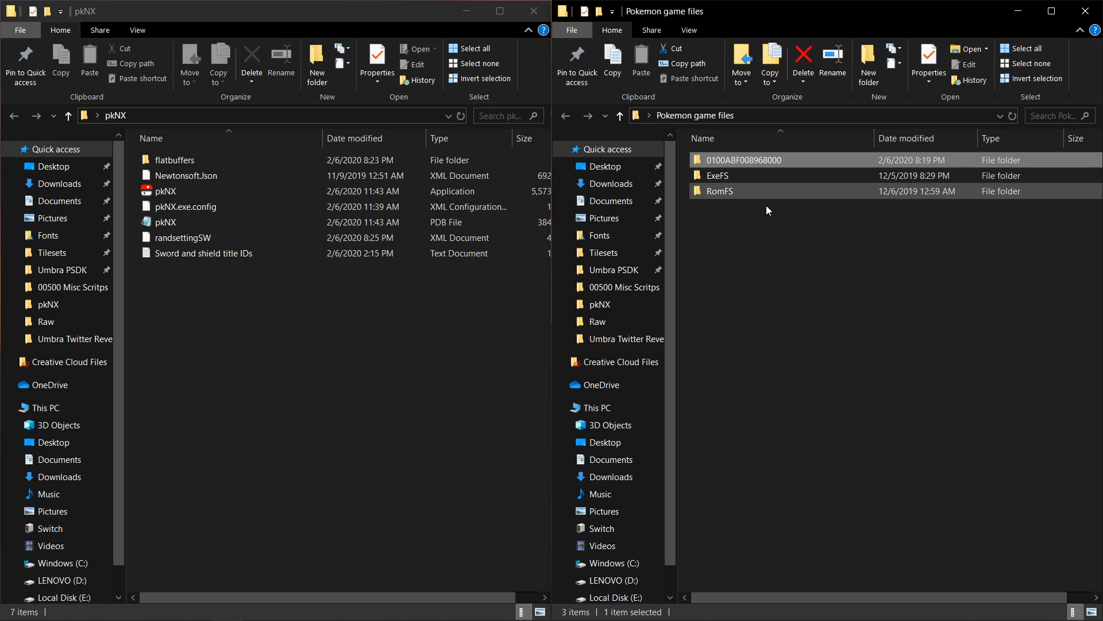
pyautogui.doubleClick(182, 255)
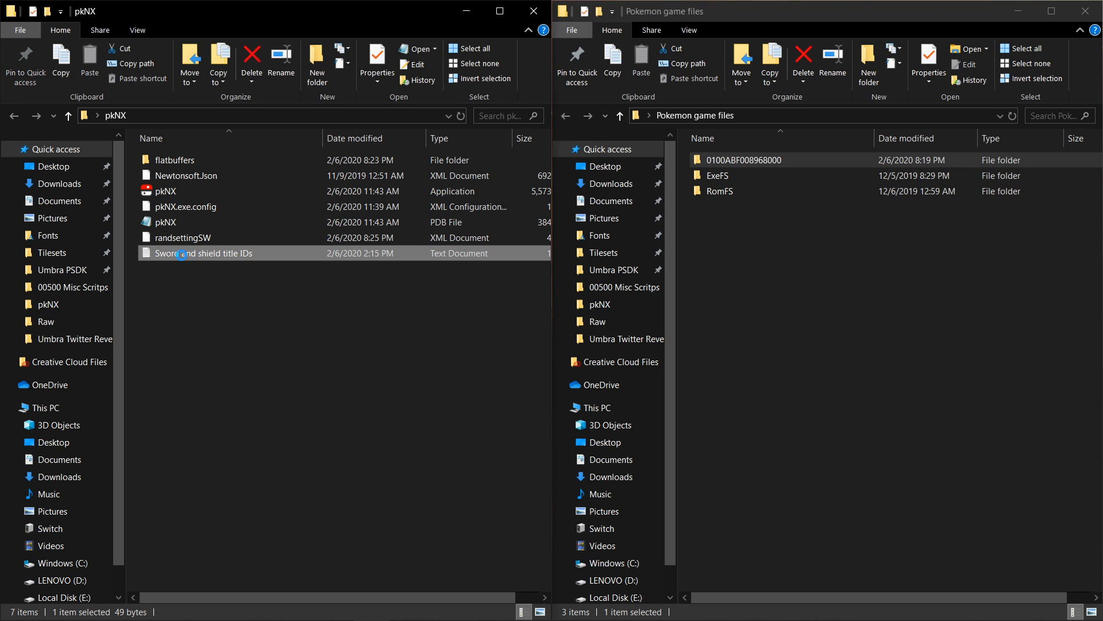
pyautogui.moveTo(288, 163); pyautogui.dragTo(395, 261)
pyautogui.moveTo(304, 285); pyautogui.dragTo(477, 288)
pyautogui.moveTo(403, 298); pyautogui.dragTo(321, 302)
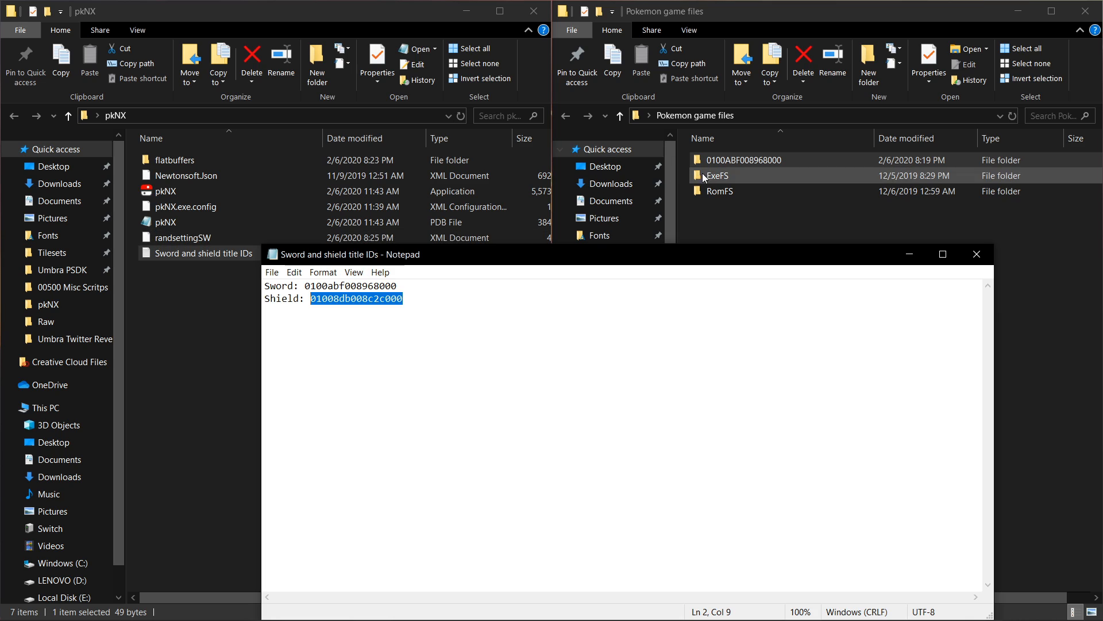
# Rename the 0100ABF008968000 folder to the Shield title ID 01008db008c2c000
pyautogui.click(716, 163)
pyautogui.rightClick(716, 163)
pyautogui.click(755, 532)
pyautogui.write('01008db008c2c000')
pyautogui.press('Return')
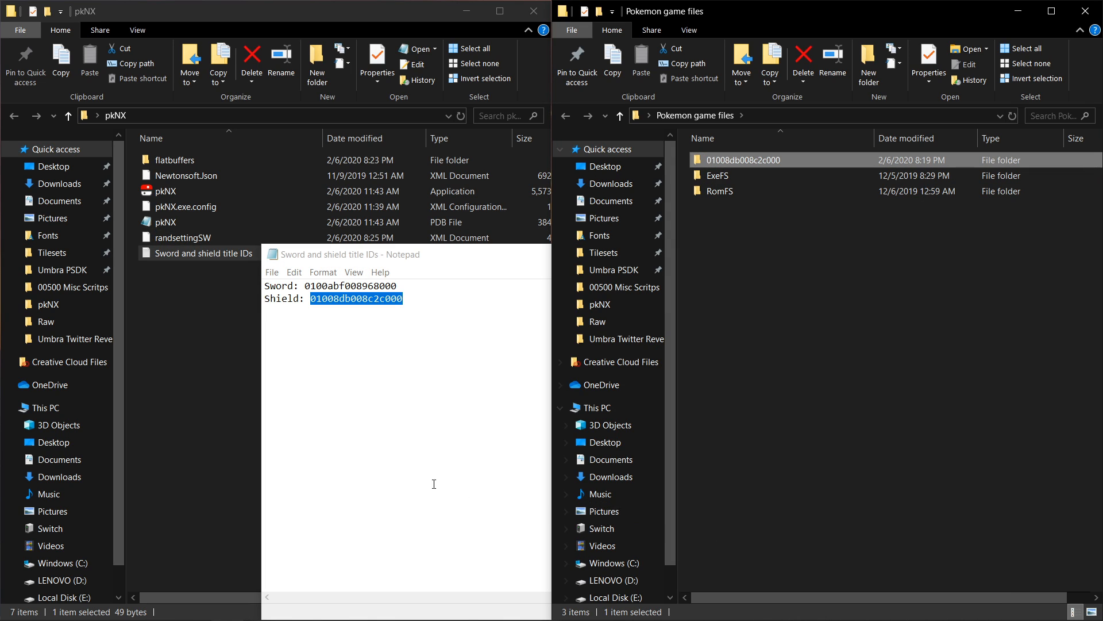
# Close the title ID text file and the pkNX folder window, keeping the Pokemon game files folder open
pyautogui.click(470, 493)
pyautogui.click(978, 251)
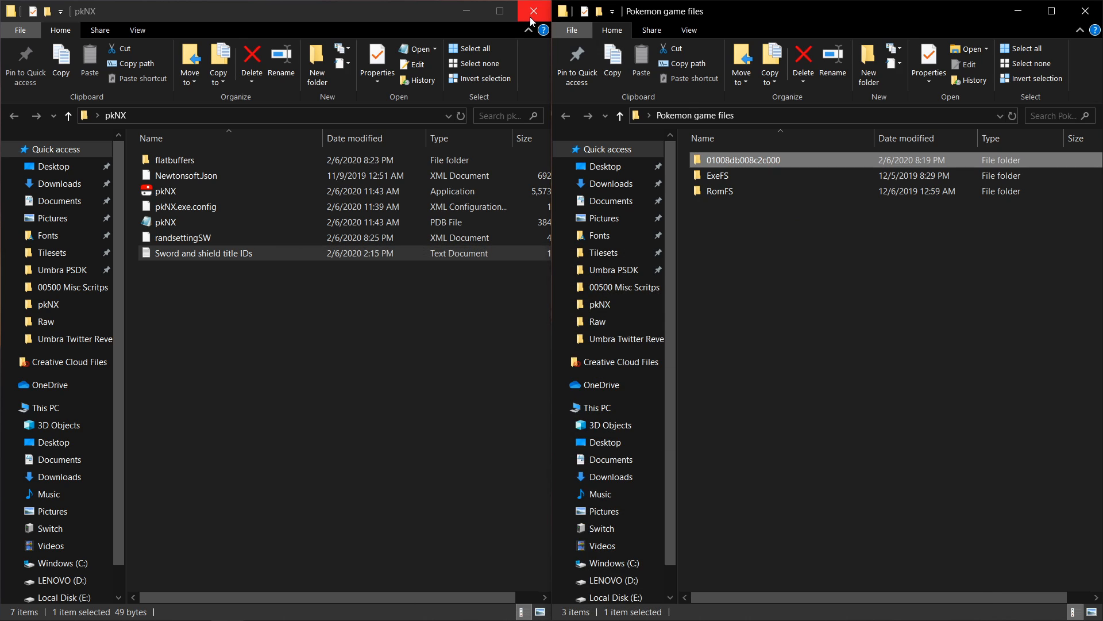
pyautogui.click(532, 13)
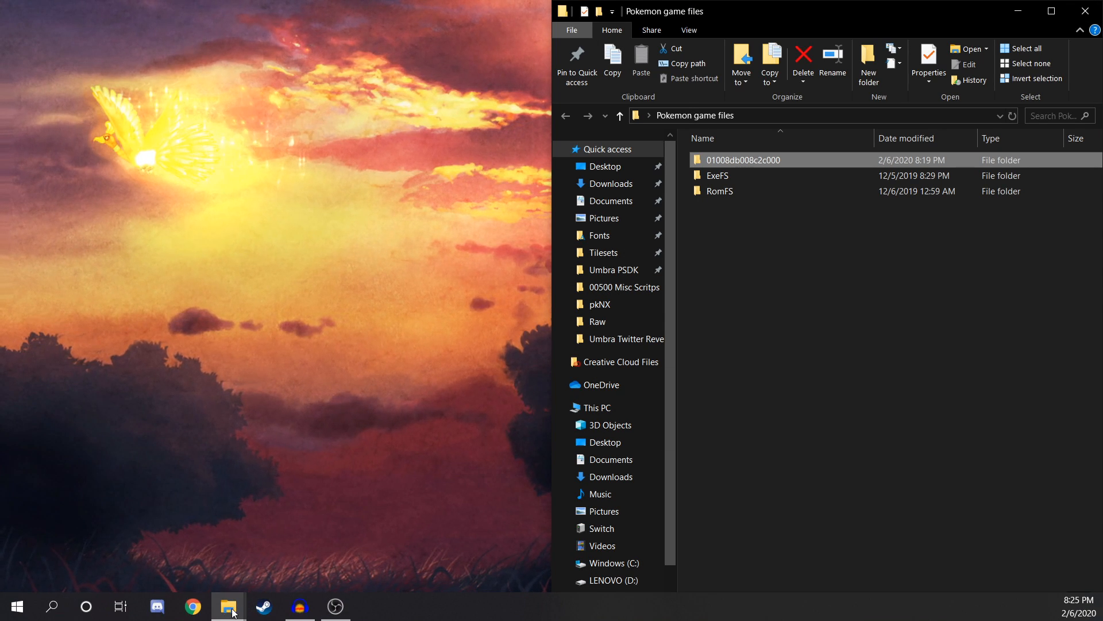
# Bring up the Switch SD card's File Explorer window and open the titles folder inside its atmosphere folder
pyautogui.moveTo(229, 614)
pyautogui.click(180, 543)
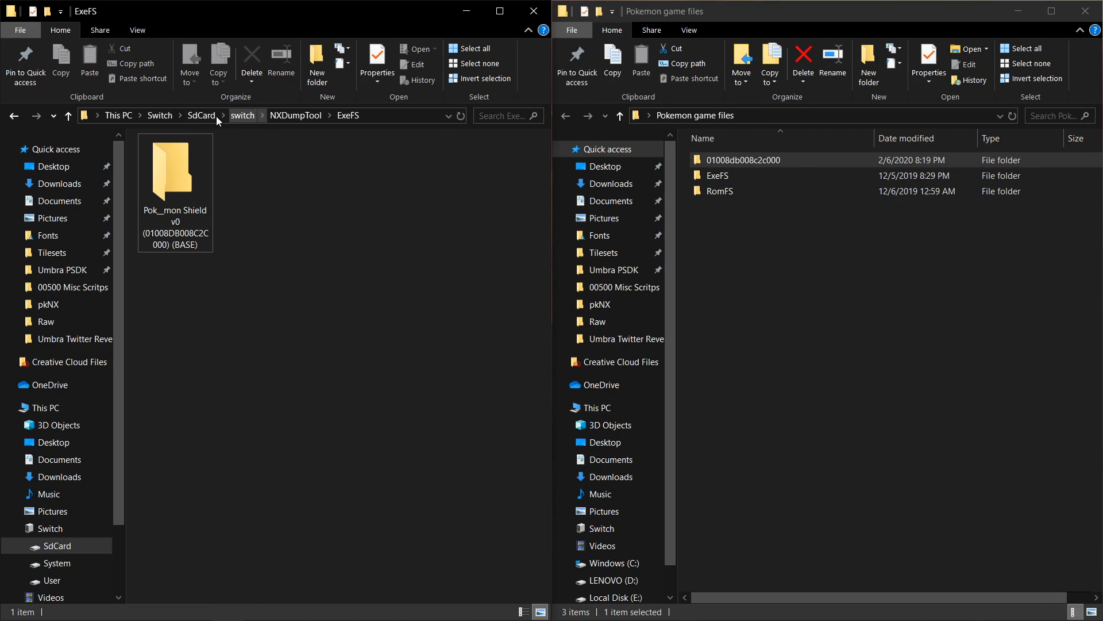
pyautogui.click(204, 114)
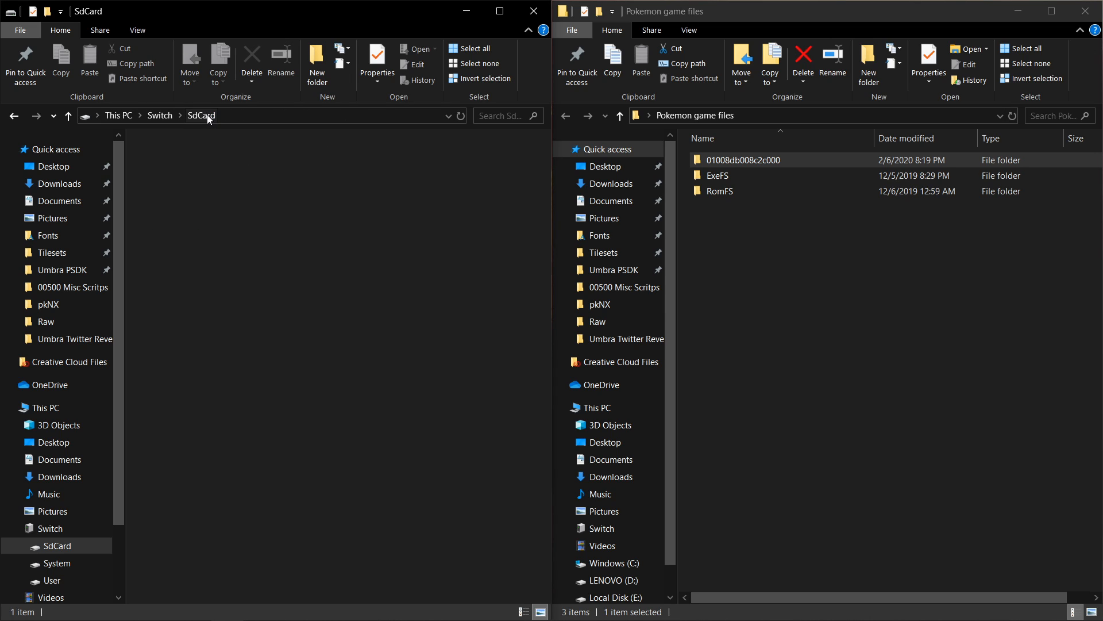
pyautogui.doubleClick(199, 161)
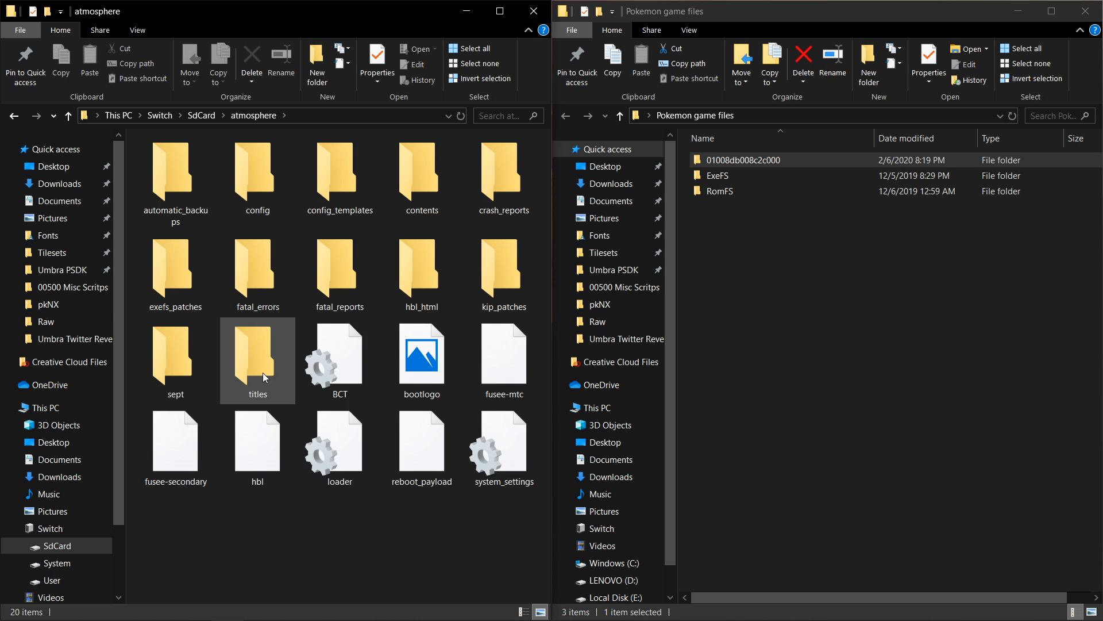
pyautogui.doubleClick(263, 372)
# Try to copy the 01008db008c2c000 folder from Pokemon game files into the SD card's titles folder, and close both folder windows
pyautogui.moveTo(730, 159); pyautogui.dragTo(410, 501)
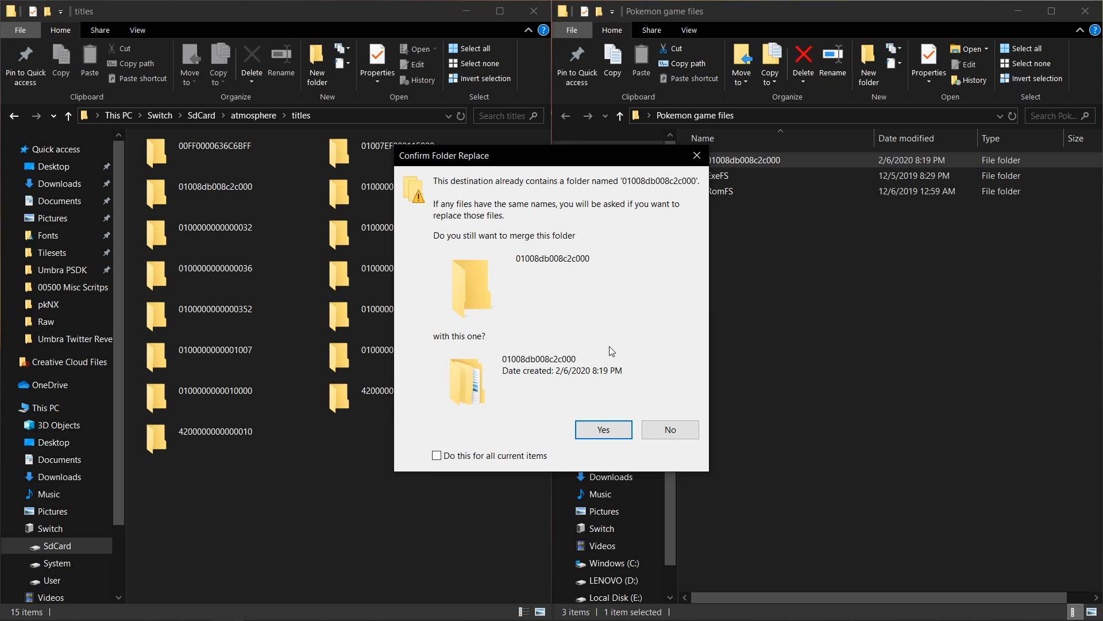
pyautogui.click(694, 158)
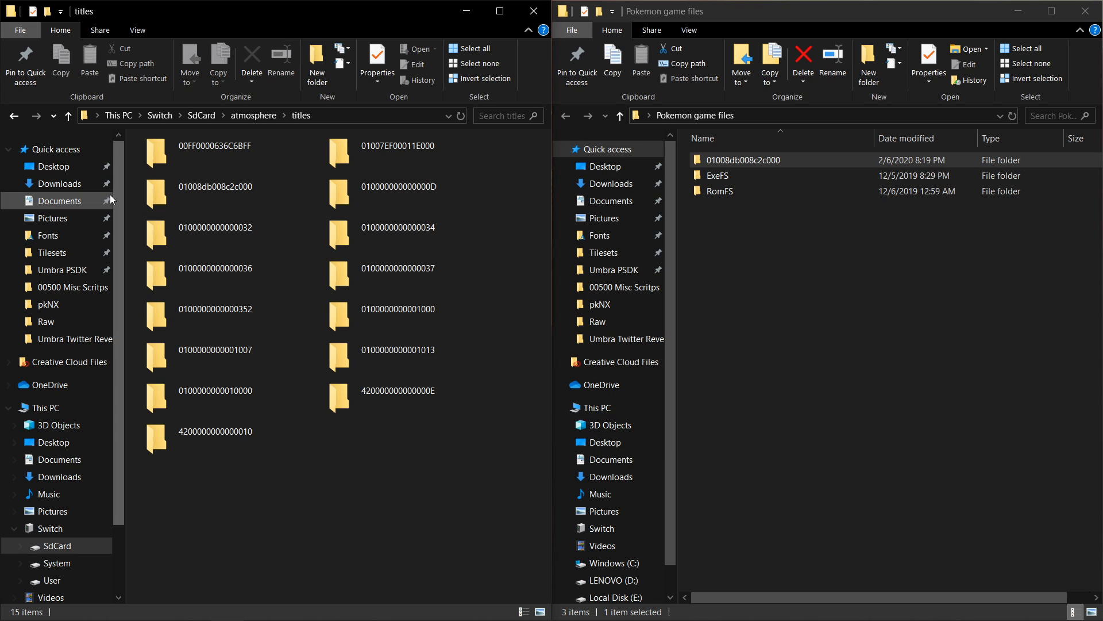
pyautogui.moveTo(133, 191); pyautogui.dragTo(277, 178)
pyautogui.click(1076, 17)
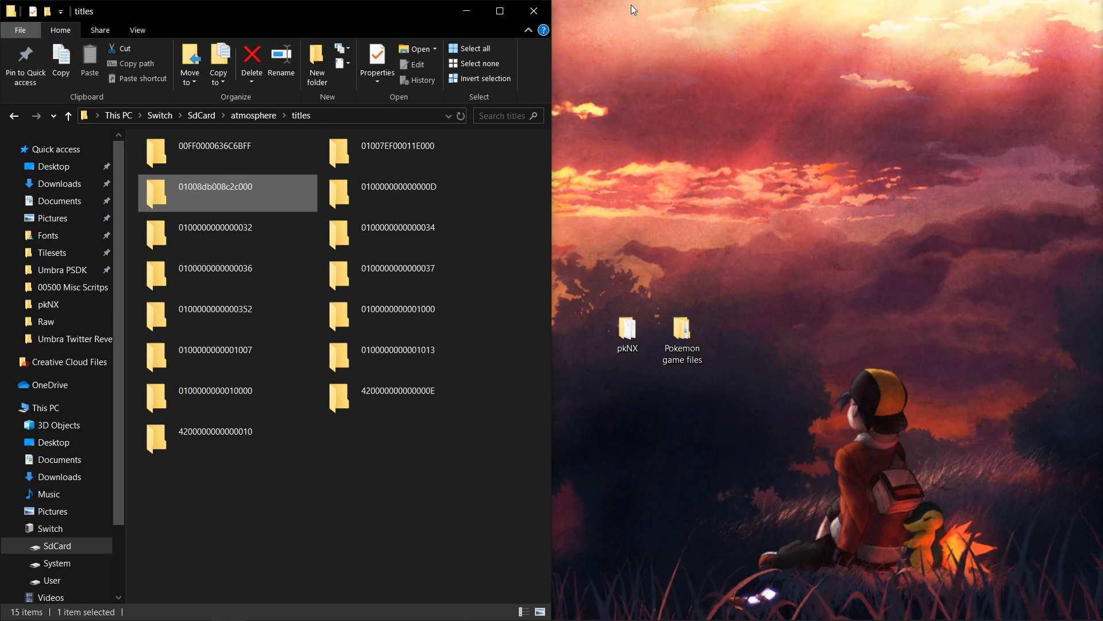
pyautogui.click(529, 7)
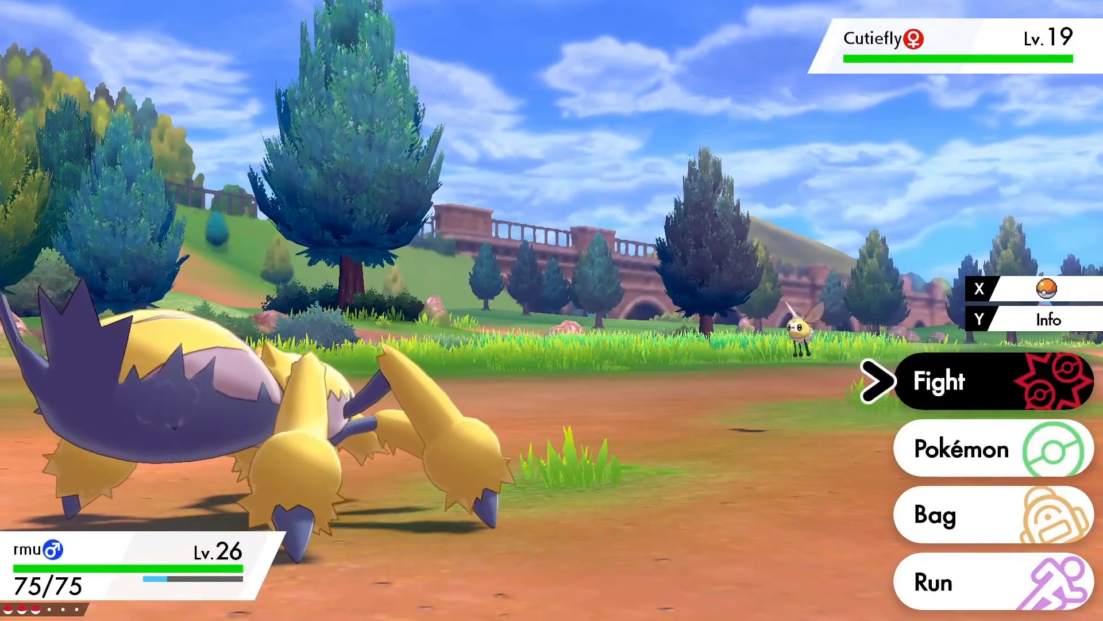
# Run from the battle against the wild Cutiefly in the modified game
pyautogui.press('Down')
pyautogui.press('Down')
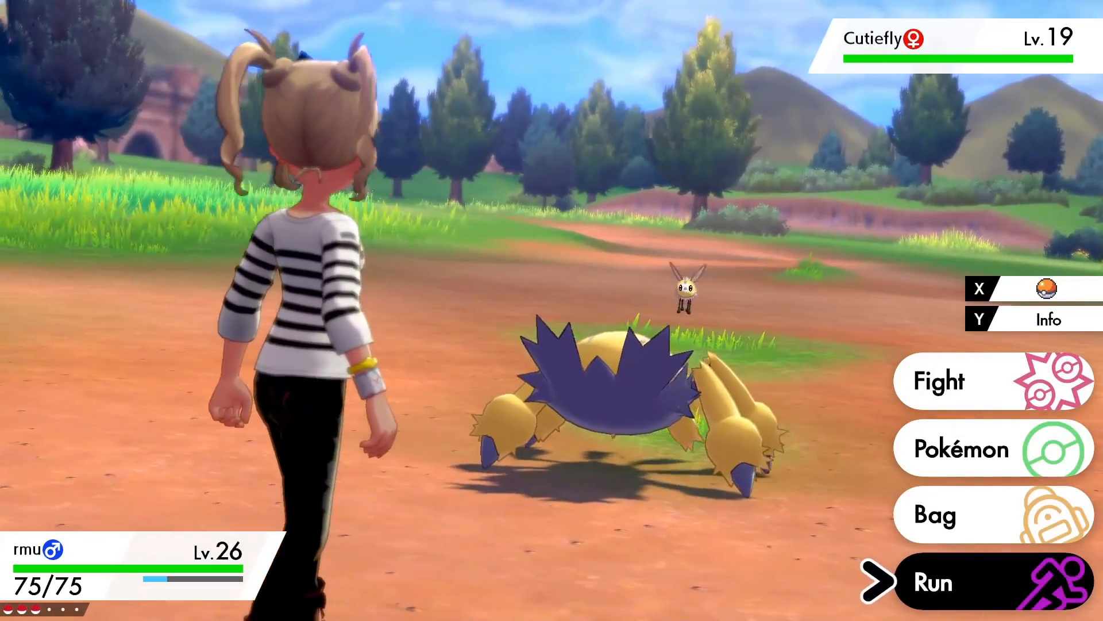
pyautogui.press('Return')
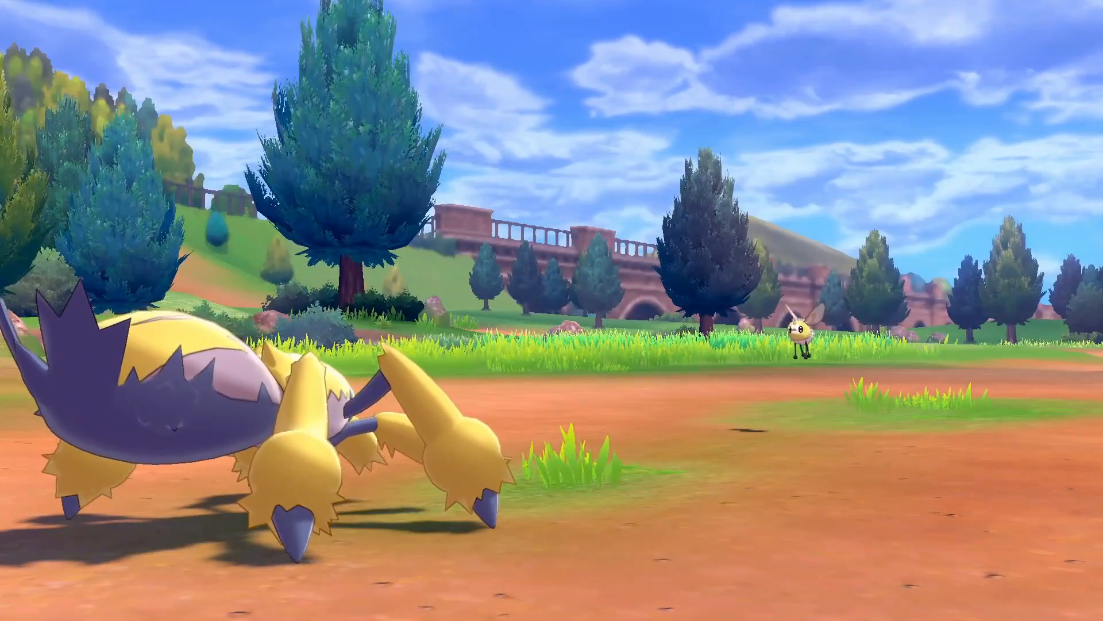